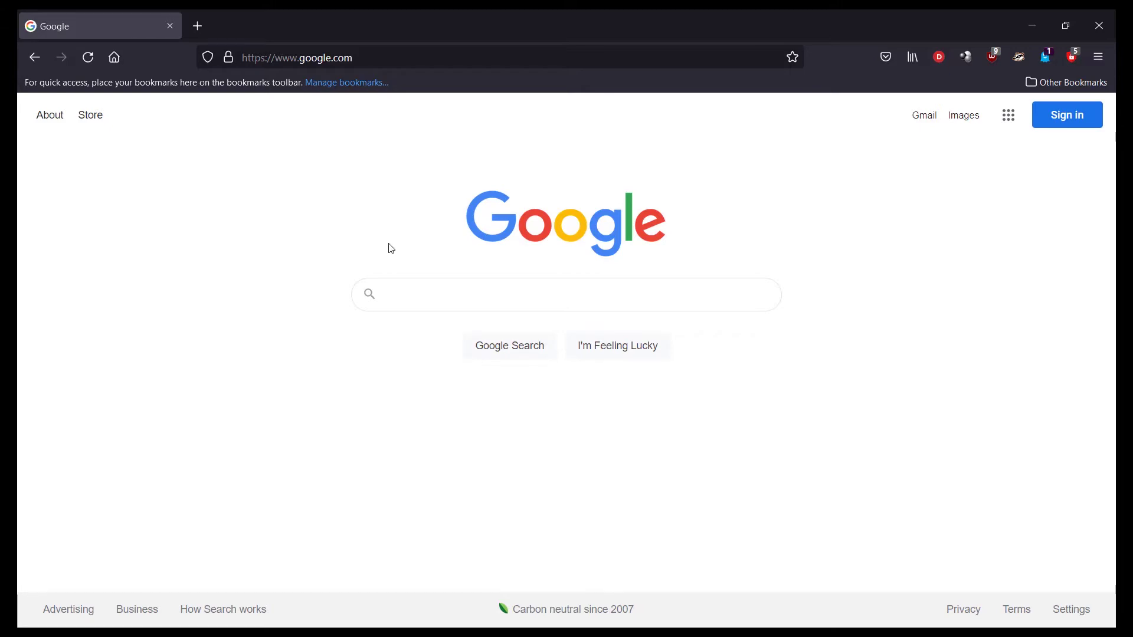
Search Google for "datinkzpoppin" and open the DAT INKZ POPPIN website, dismissing its Join Us Today pop-up.
left_click(405, 304)
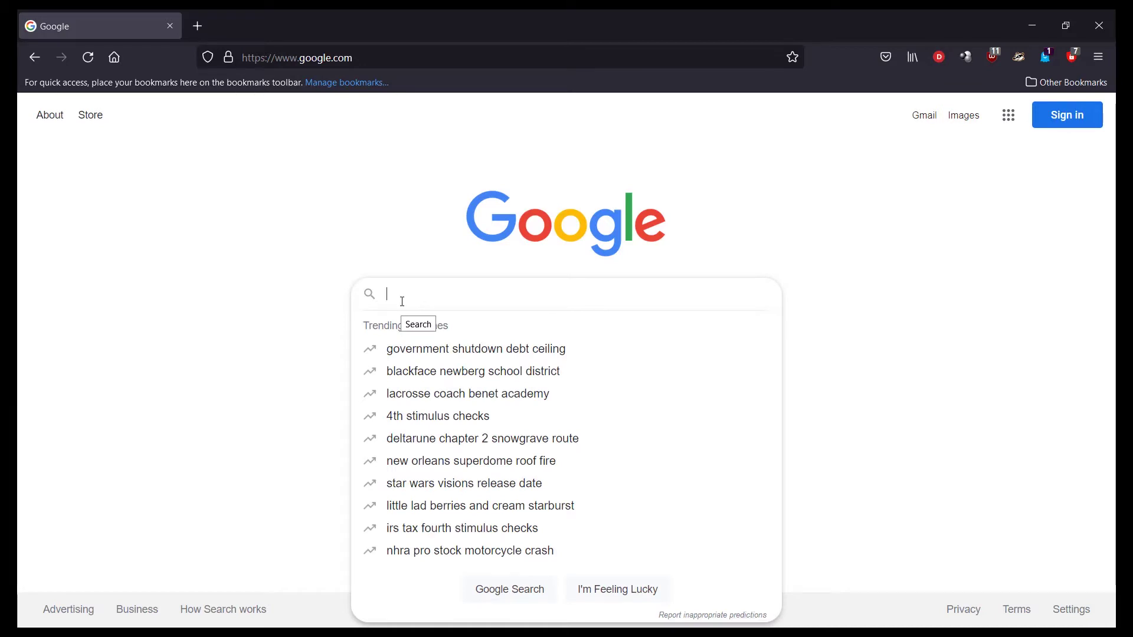
type("daq")
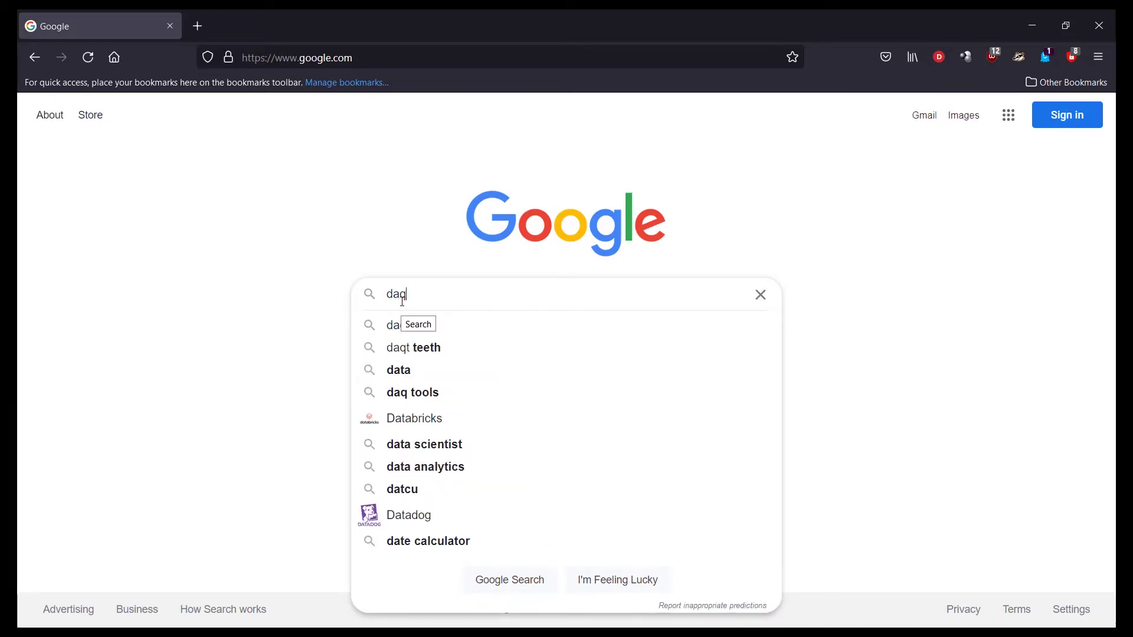
key("BackSpace")
type("tinkz")
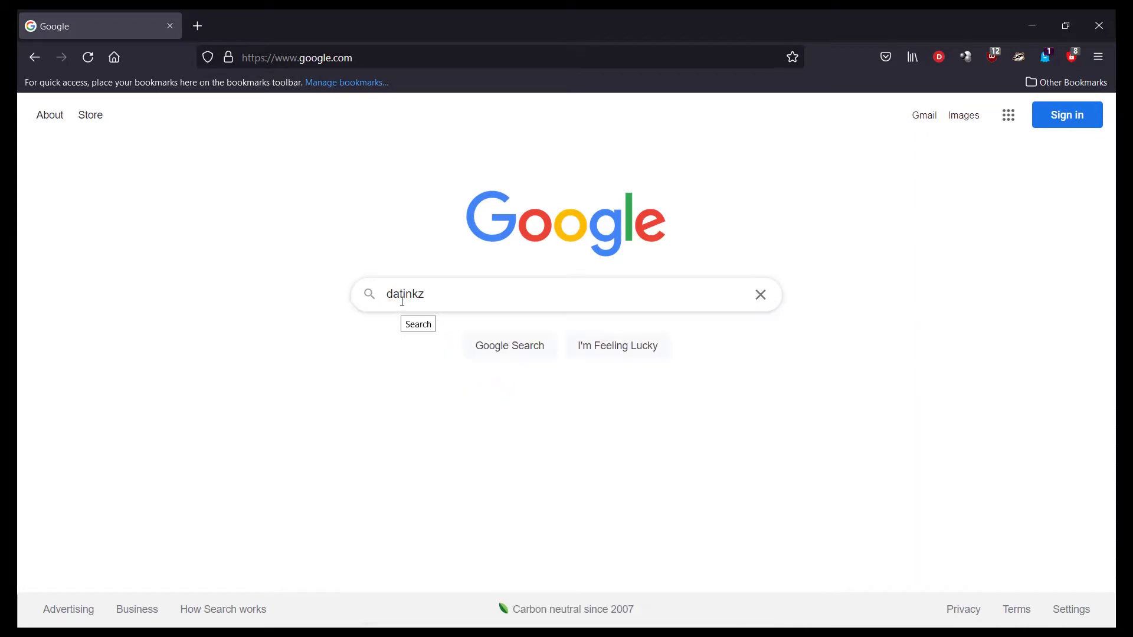
type("poppin")
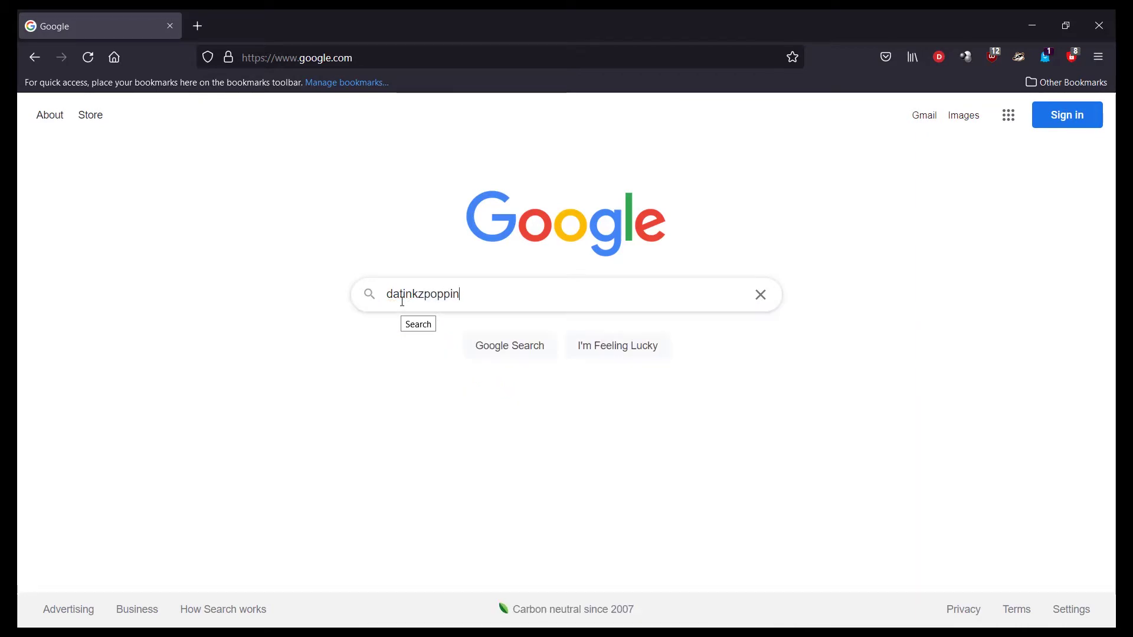
key("Return")
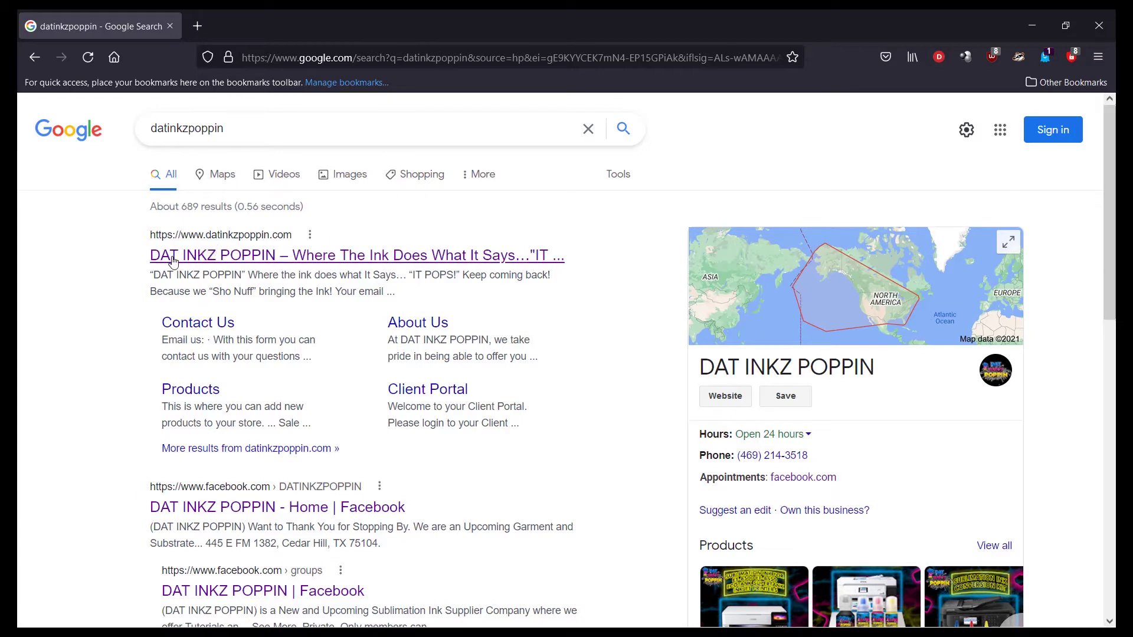
left_click(262, 258)
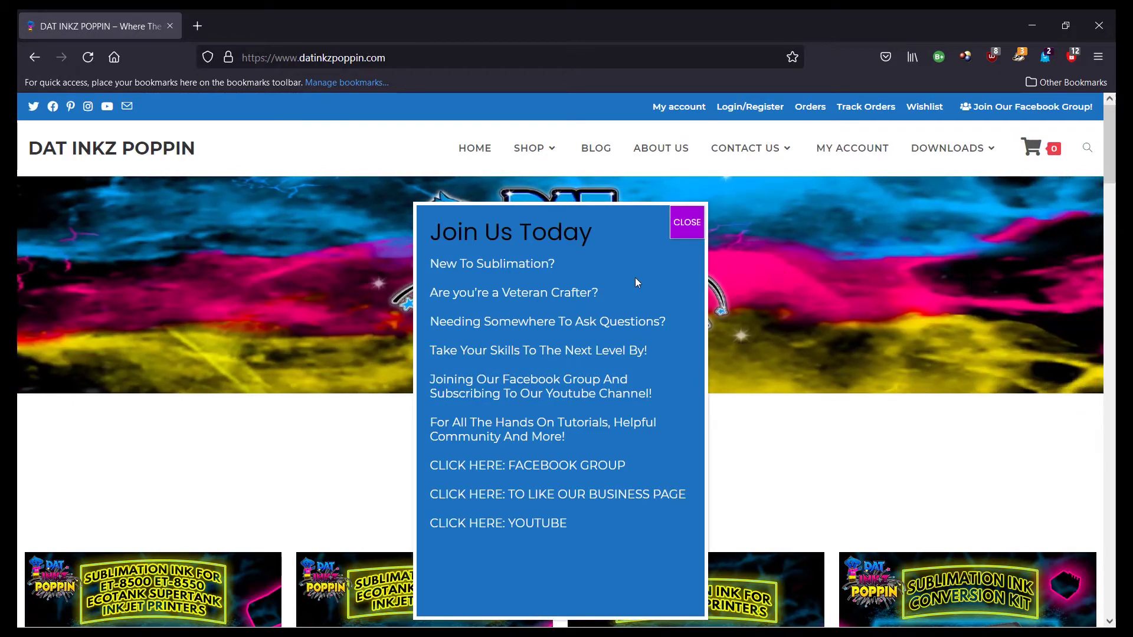
left_click(688, 227)
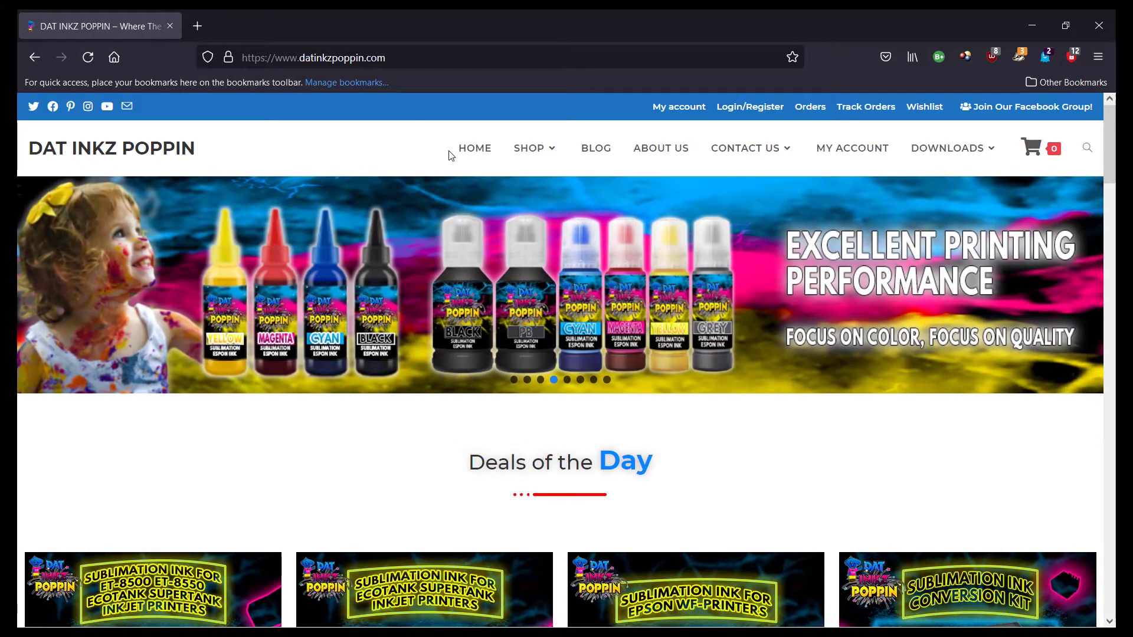
Open the site's ICC Profiles download page and save the EPSON ECOTANK ET-8550-8500 color profile ZIP file.
mouse_move(581, 167)
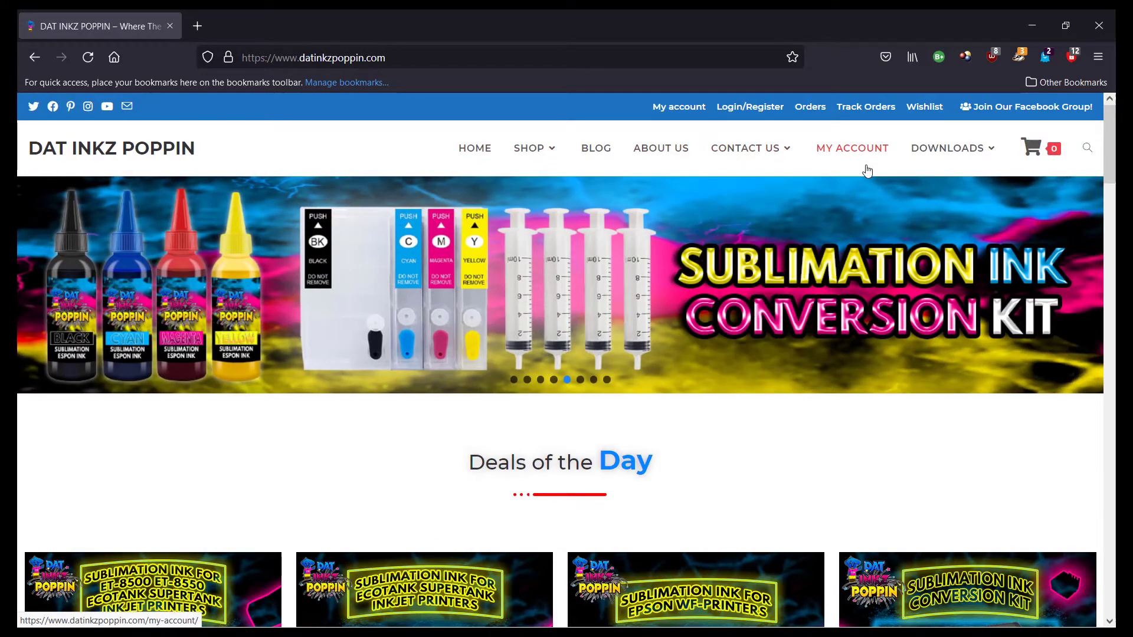
mouse_move(931, 165)
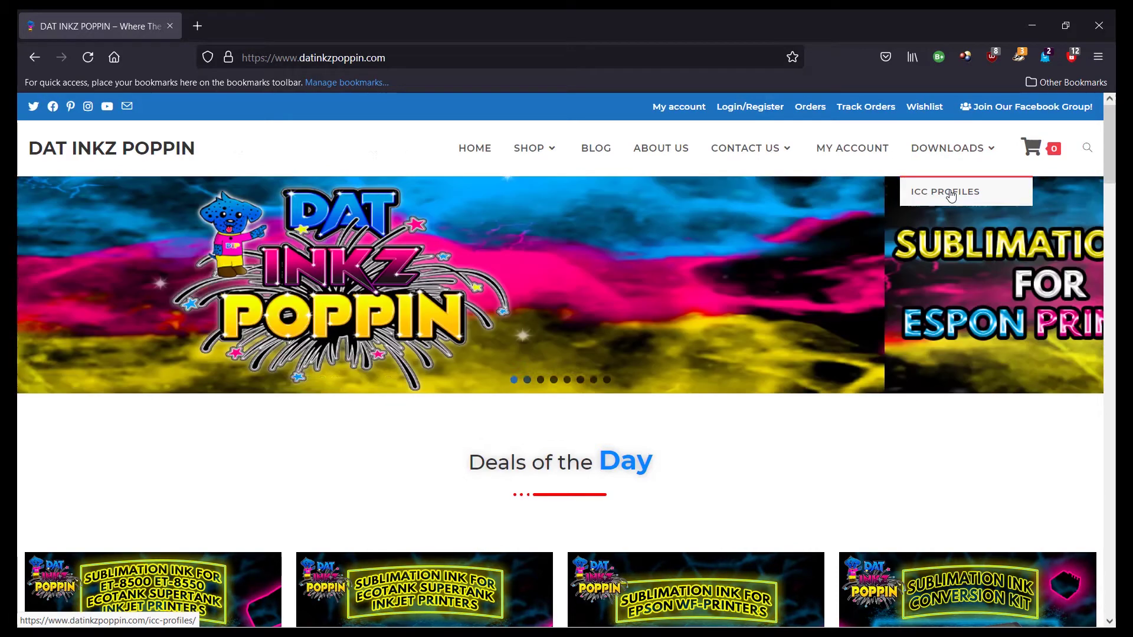
left_click_drag(1111, 120, 1076, 550)
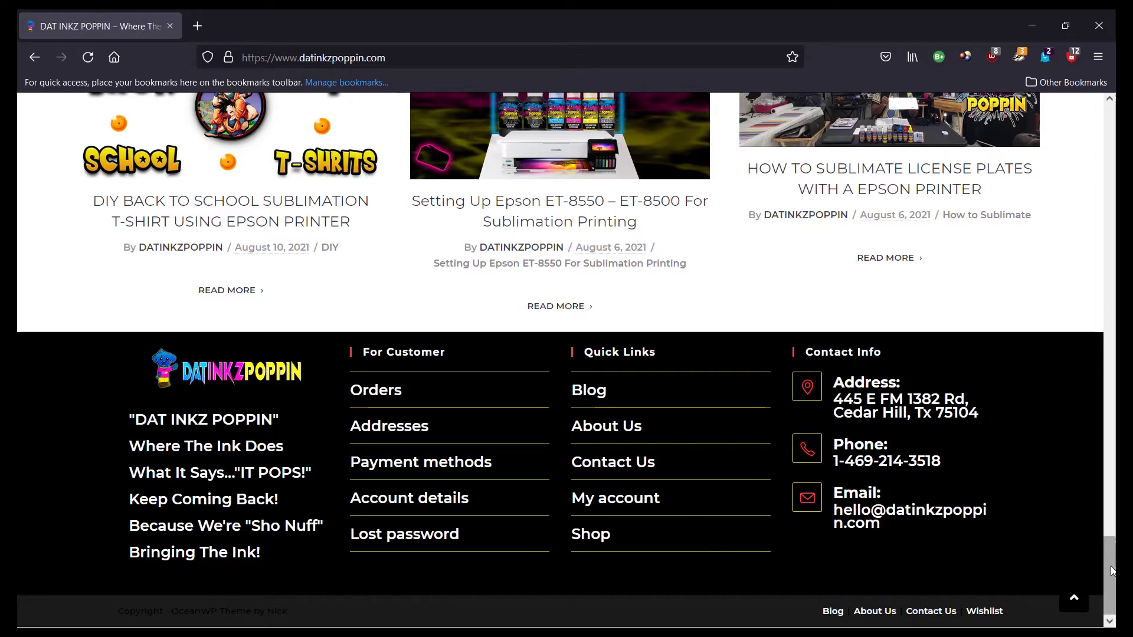
left_click_drag(1110, 566, 1111, 112)
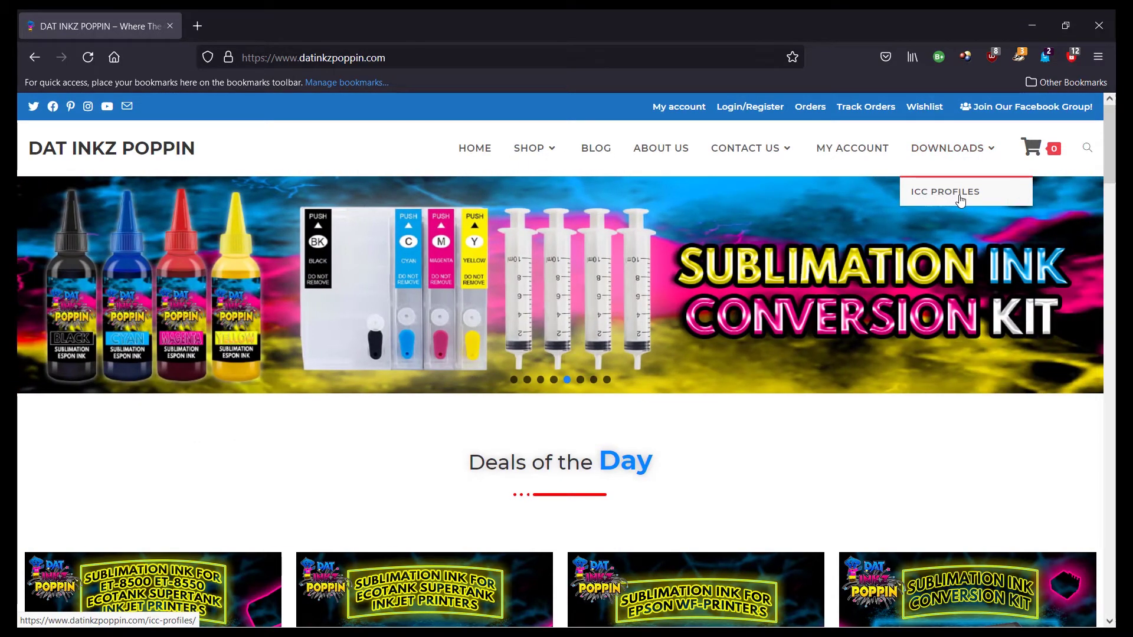
left_click(957, 201)
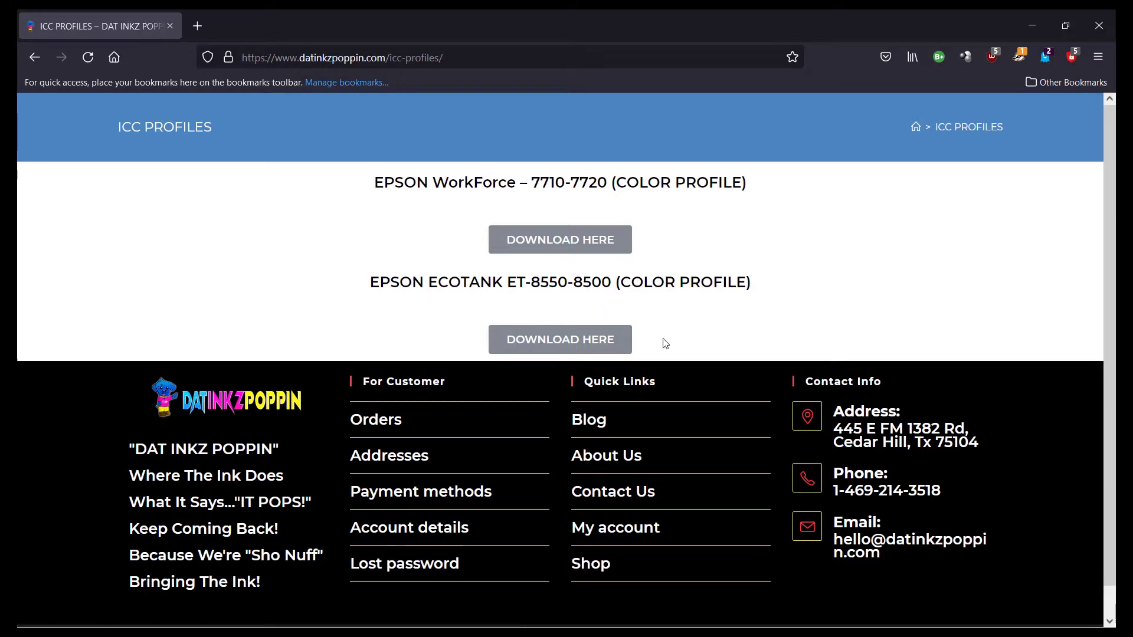
left_click(558, 341)
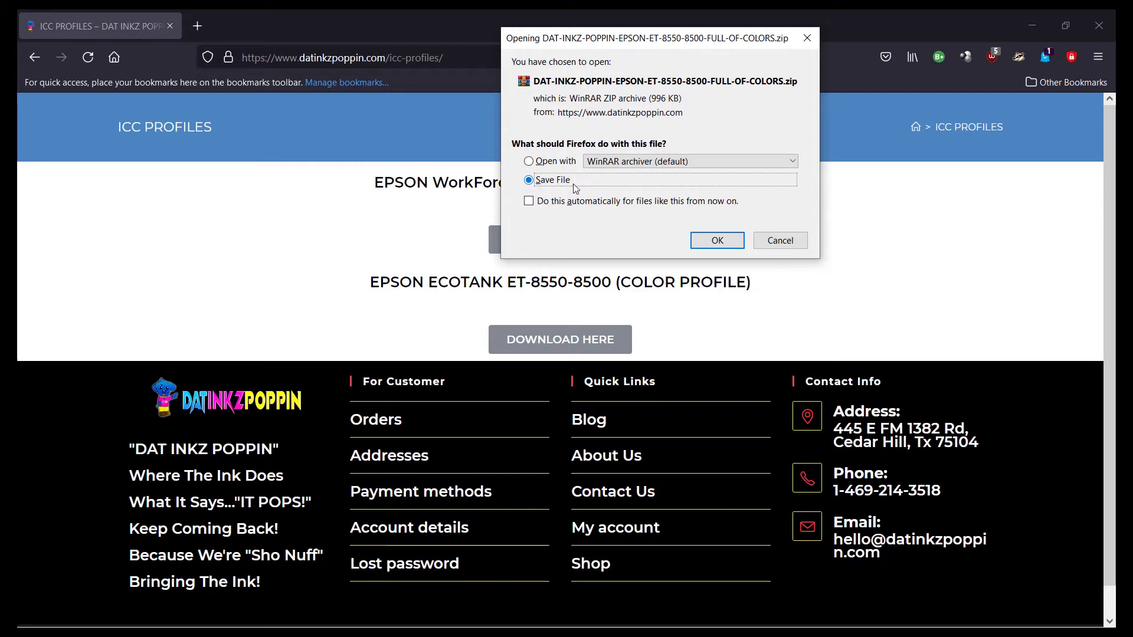
left_click(718, 242)
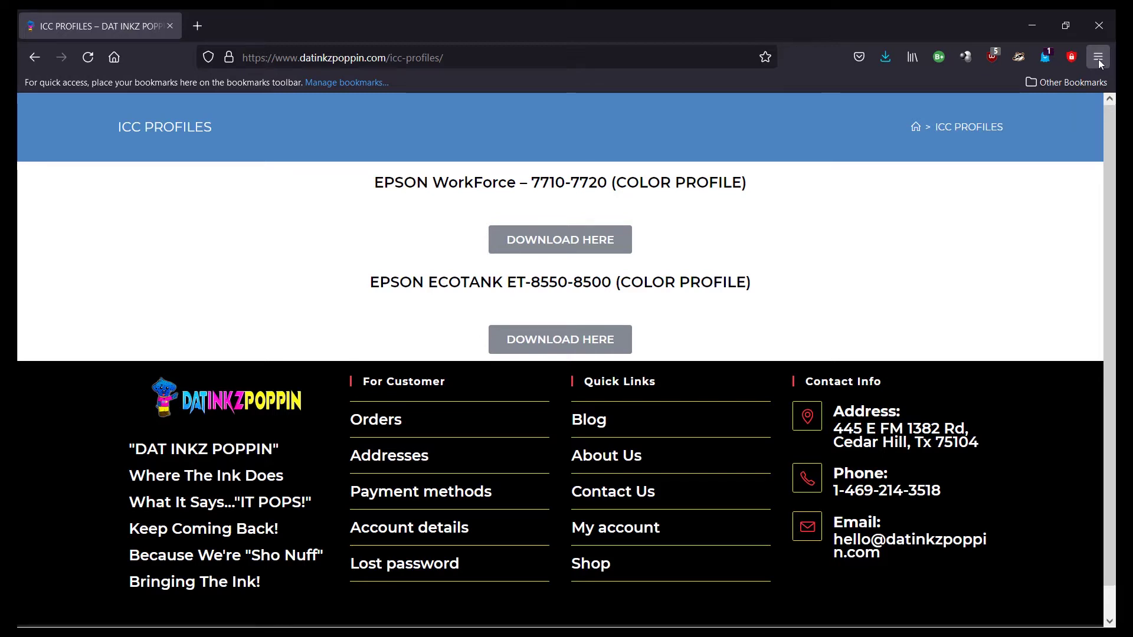
Set the browser's download location to the Tutorial folder on the Desktop, and close the settings and the browser.
left_click(1099, 59)
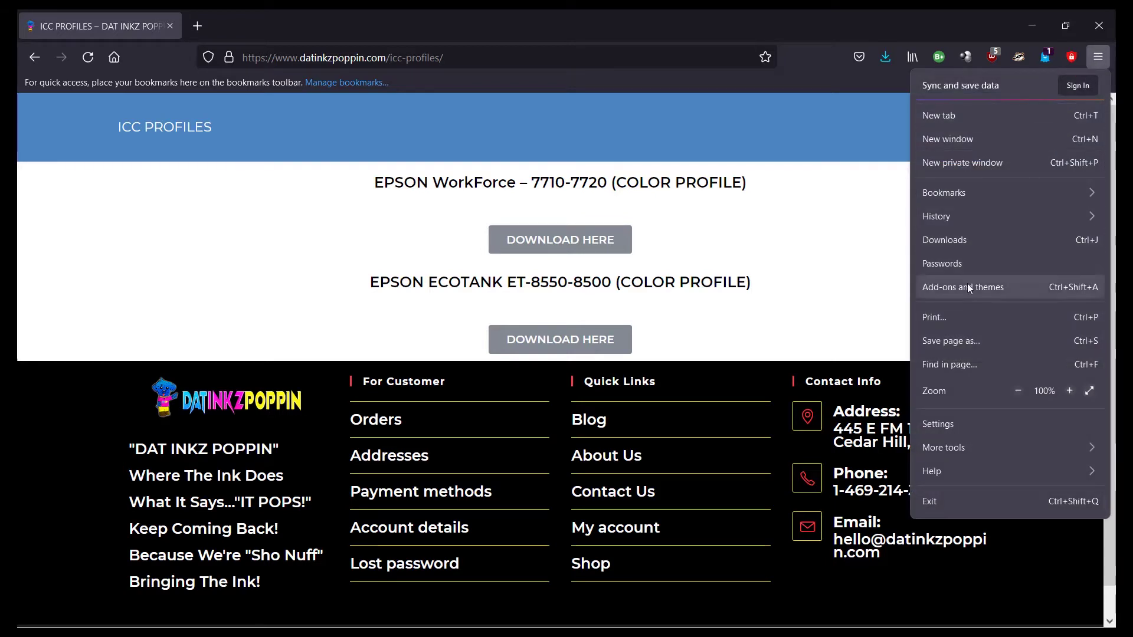
left_click(956, 424)
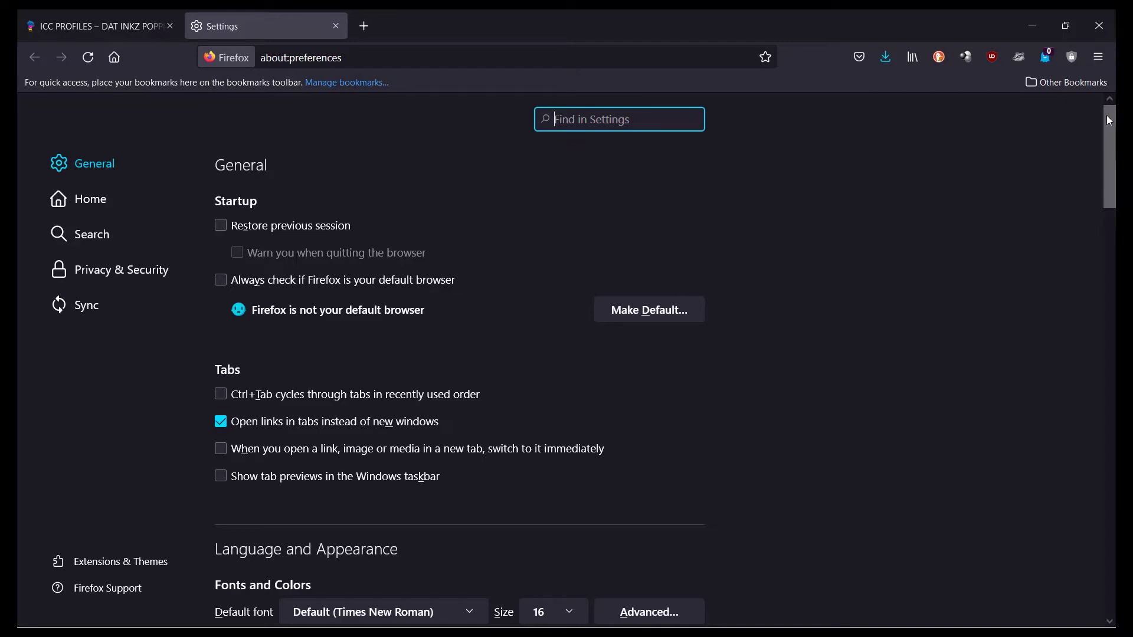
left_click_drag(1108, 119, 1103, 282)
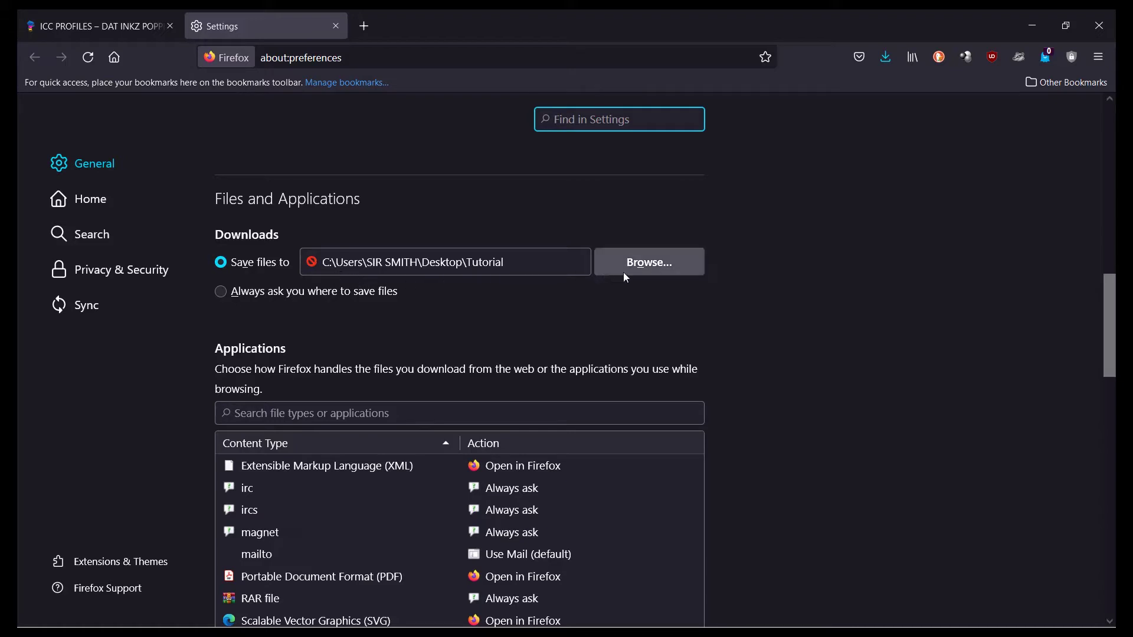
left_click(656, 274)
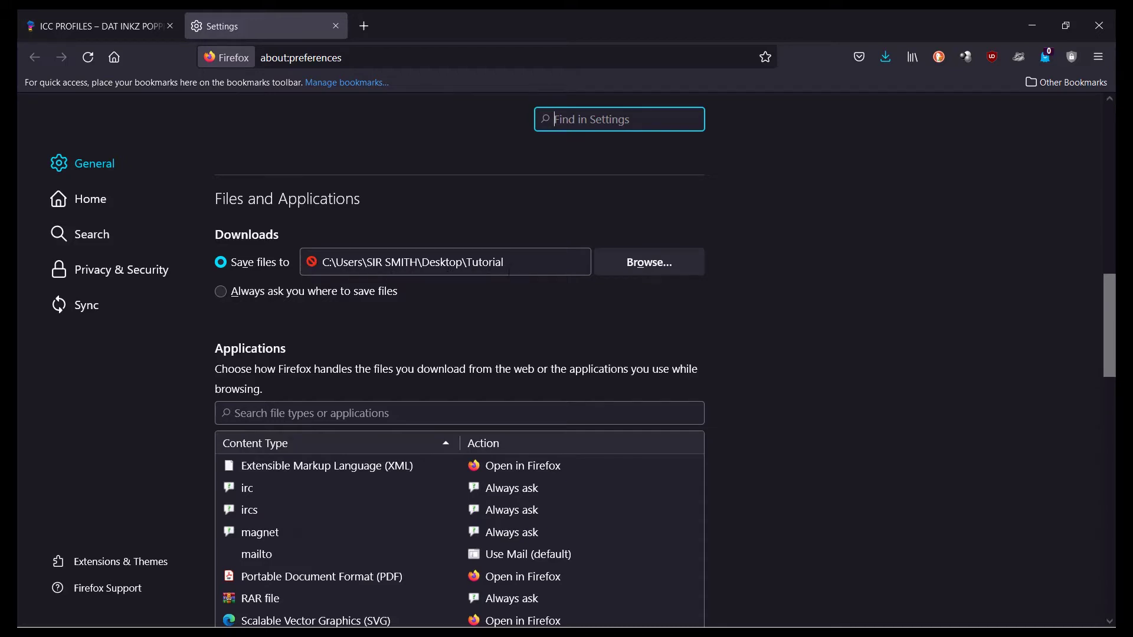
left_click(650, 267)
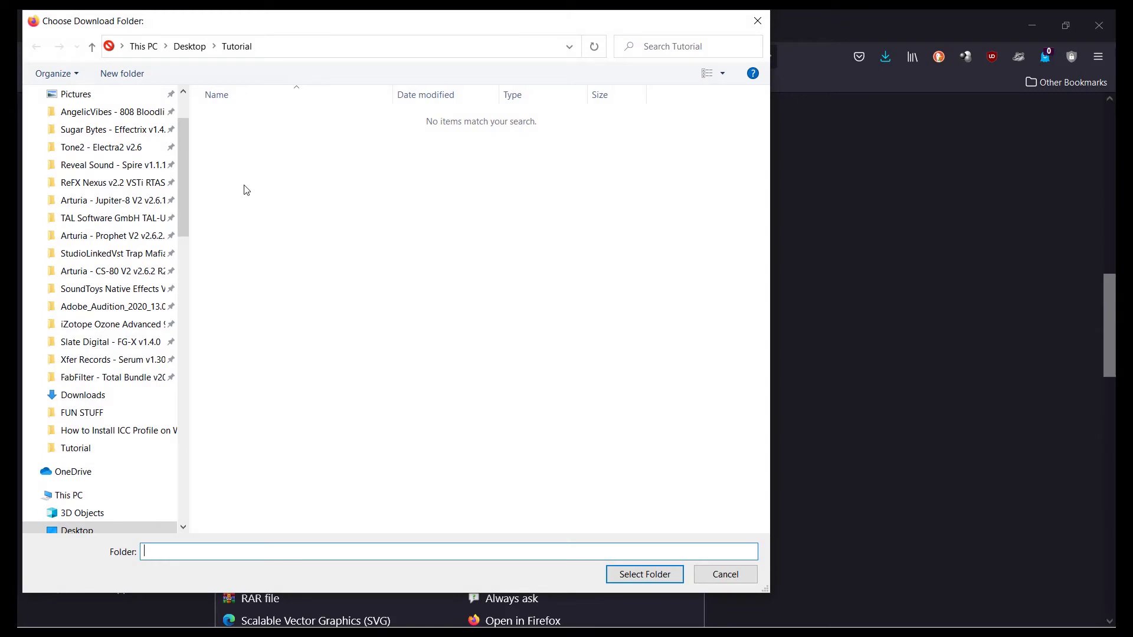
left_click_drag(184, 154, 182, 120)
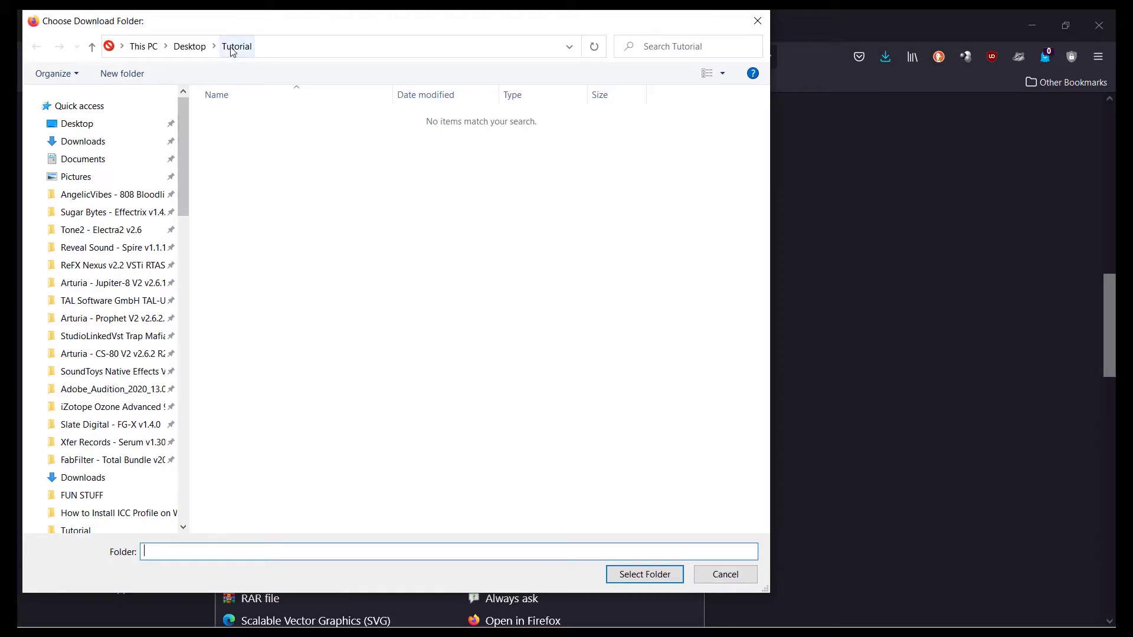
left_click(79, 123)
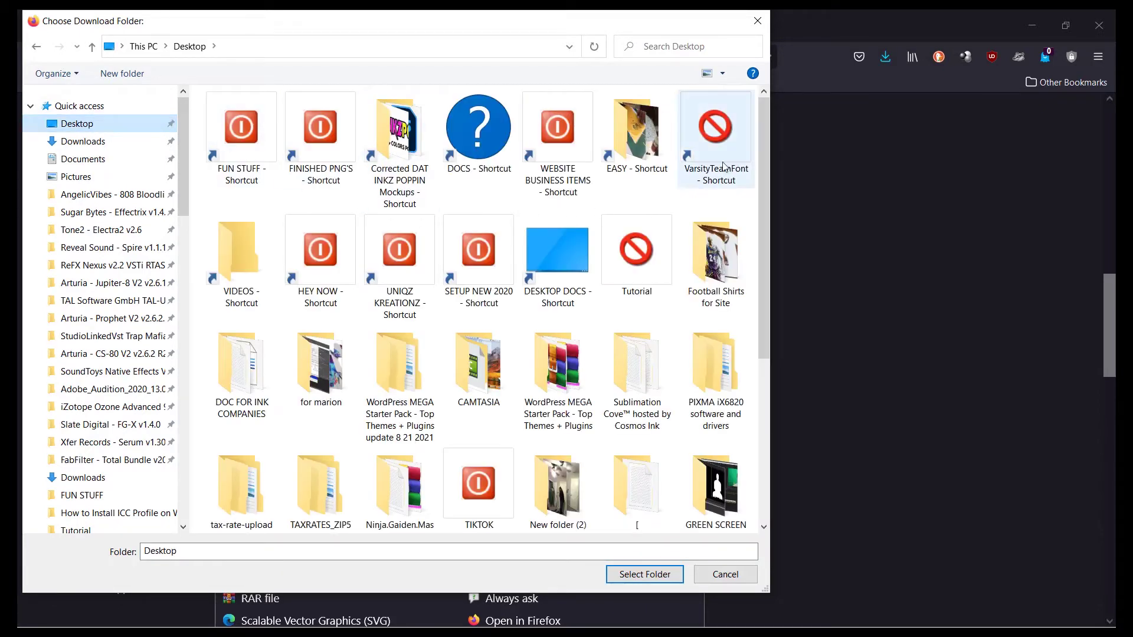
left_click_drag(766, 113, 730, 173)
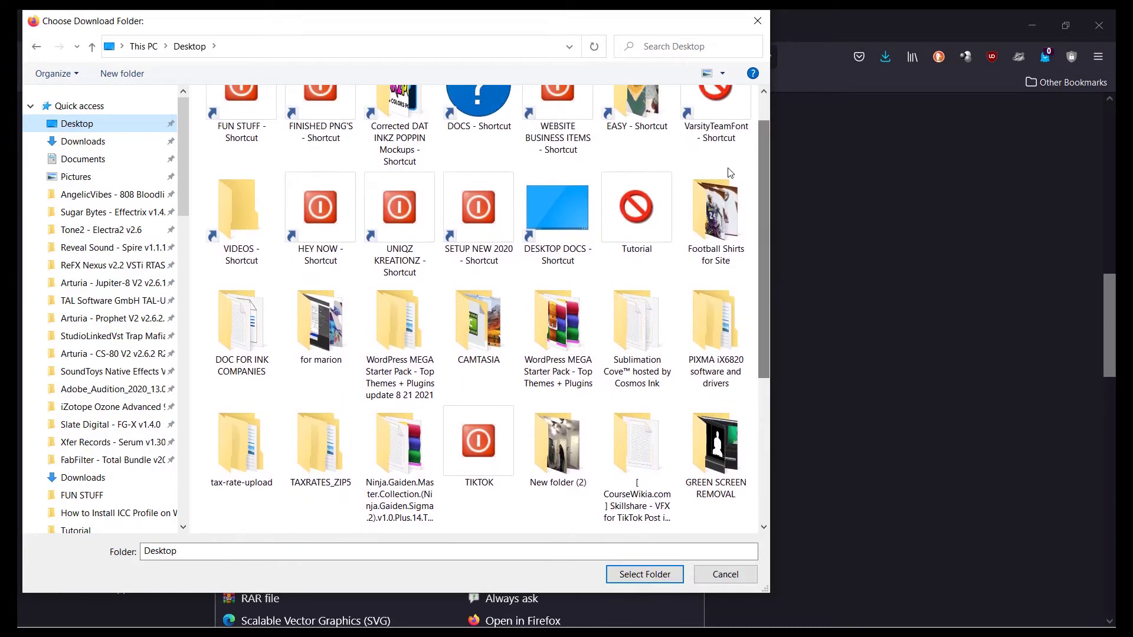
double_click(638, 213)
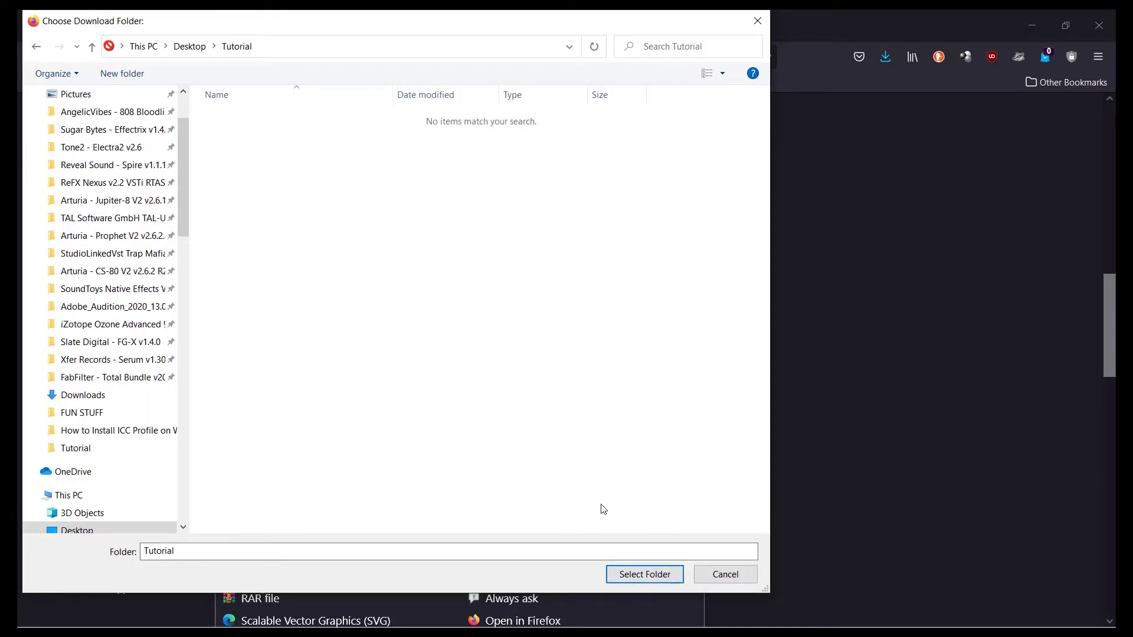
left_click(638, 576)
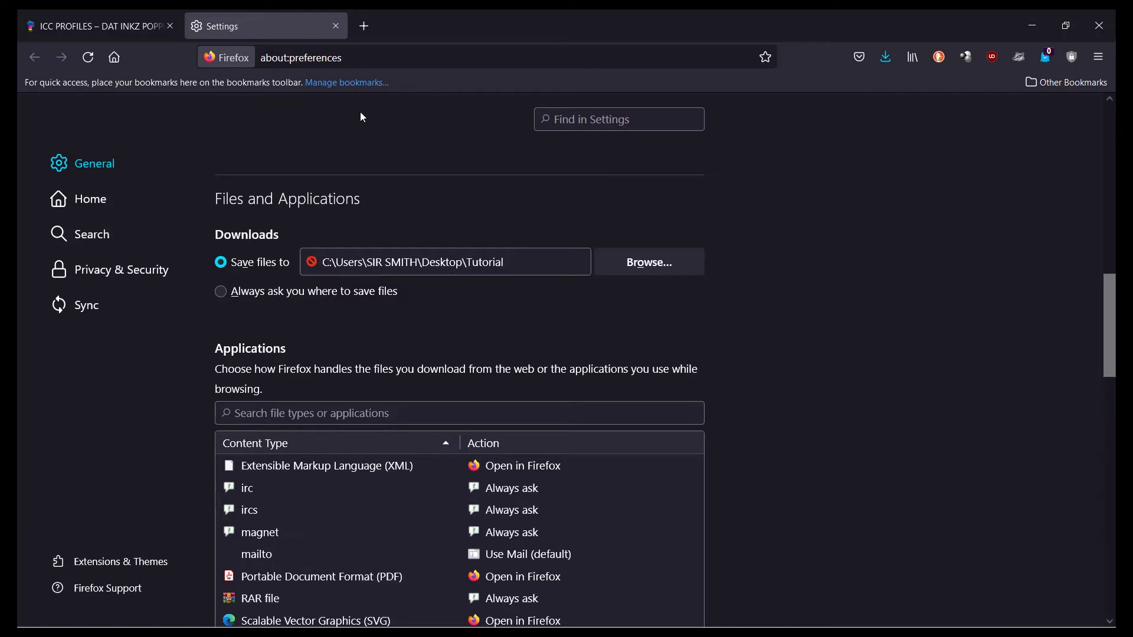
left_click(335, 28)
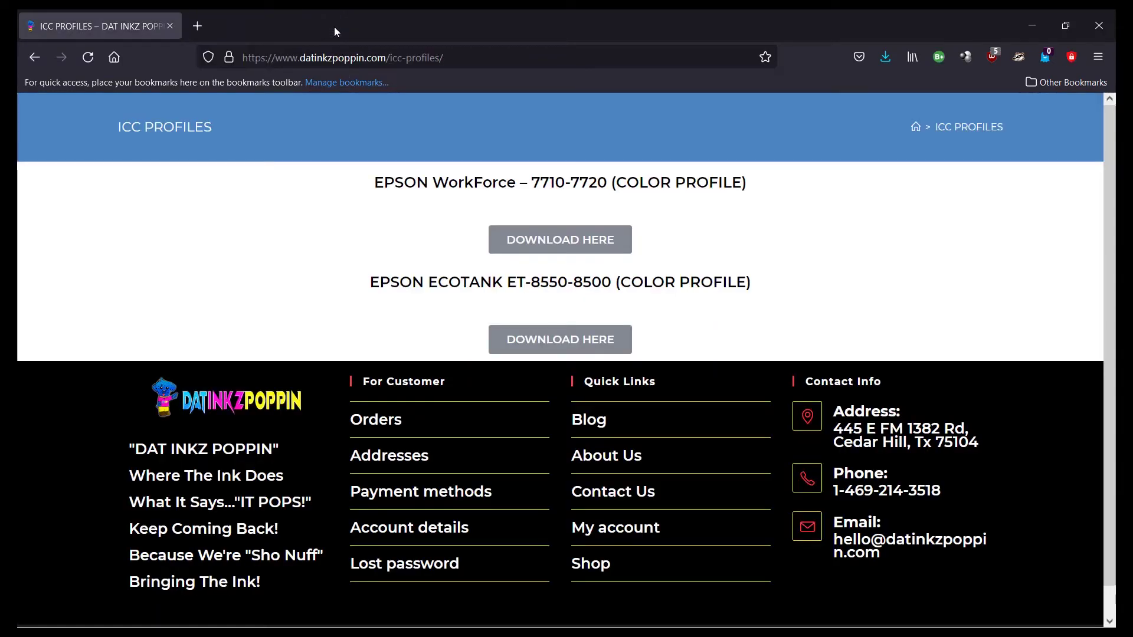
left_click(1100, 26)
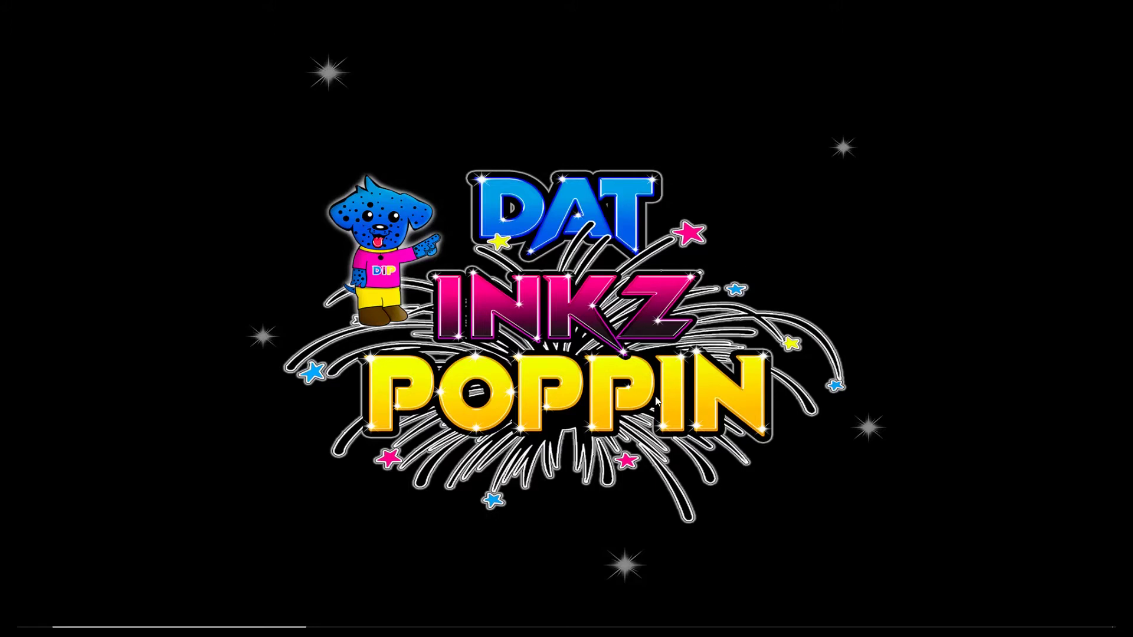
Switch to File Explorer and open the Tutorial folder on the Desktop.
mouse_move(596, 634)
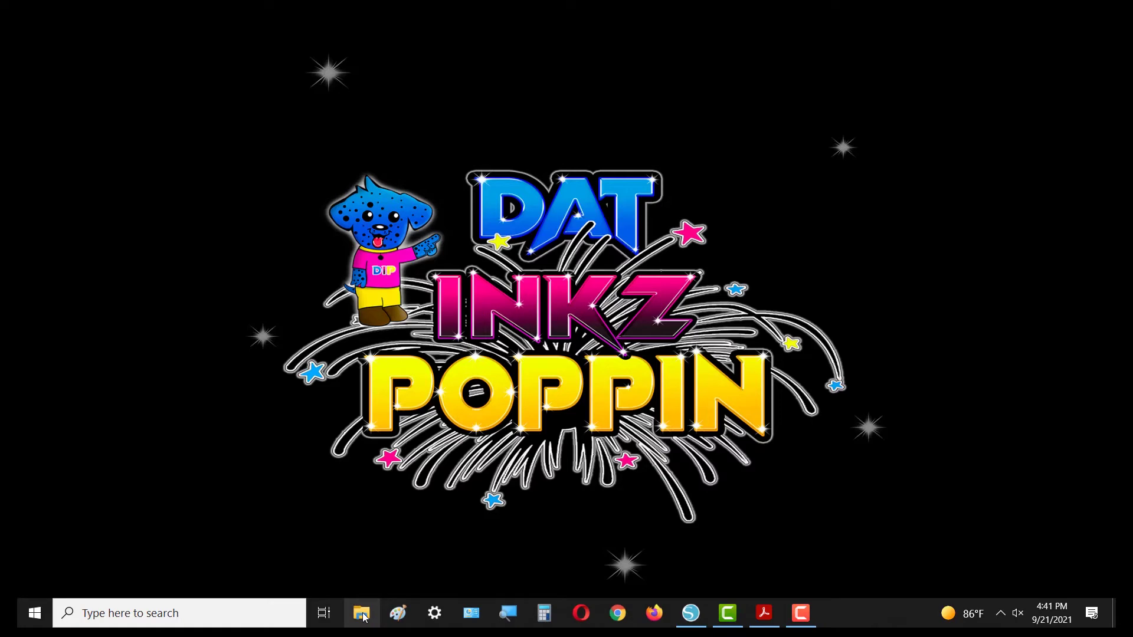
left_click(362, 614)
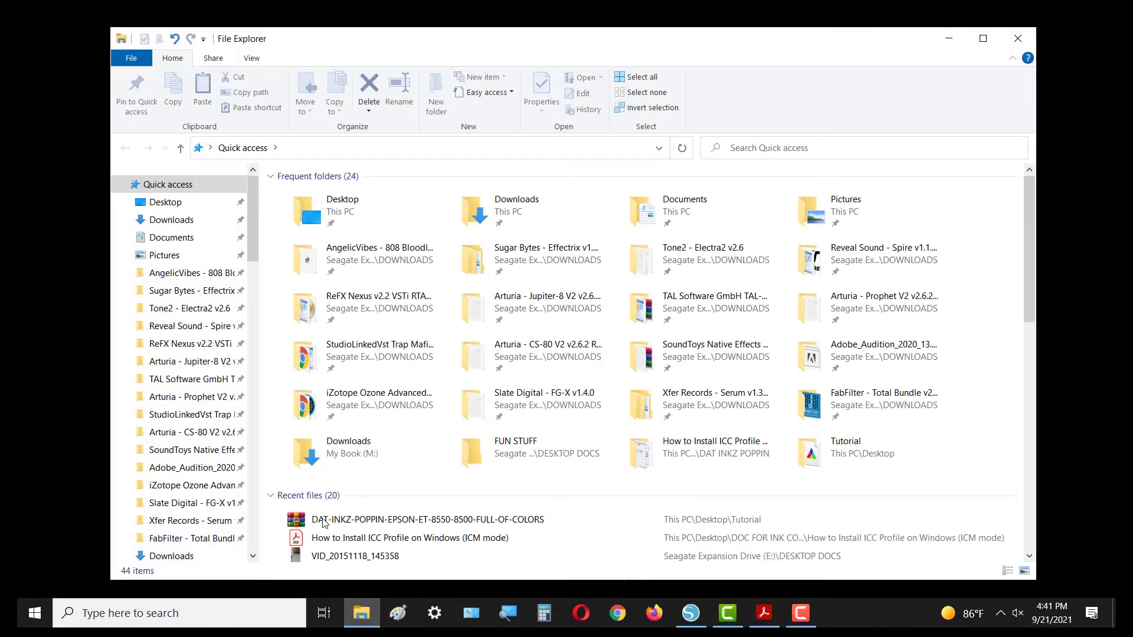
left_click(160, 201)
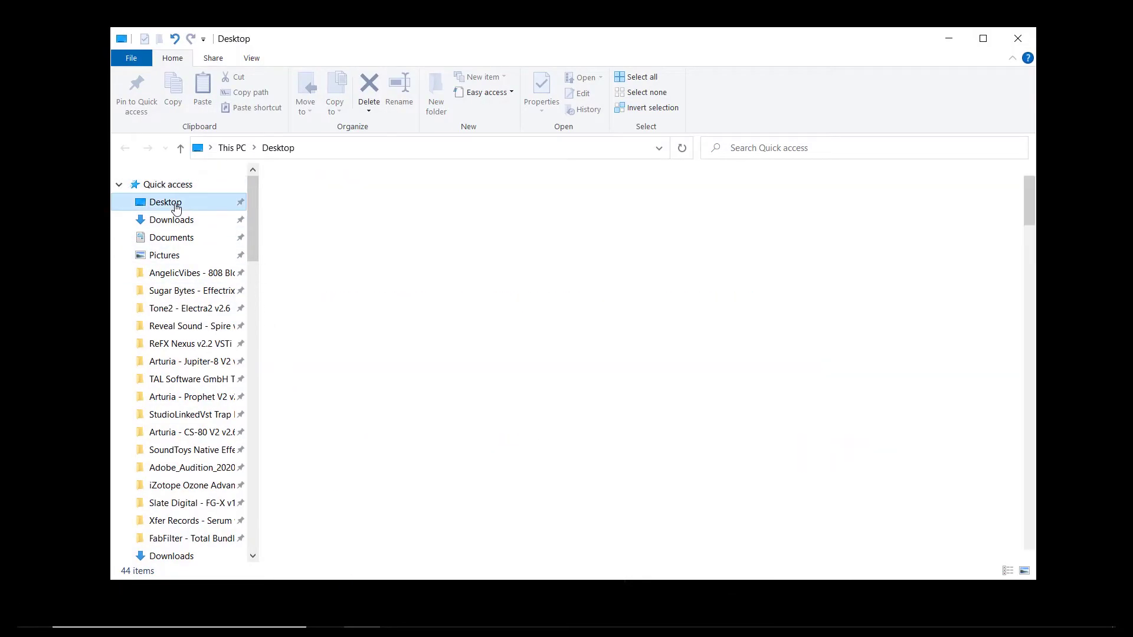
left_click_drag(1029, 185, 1029, 480)
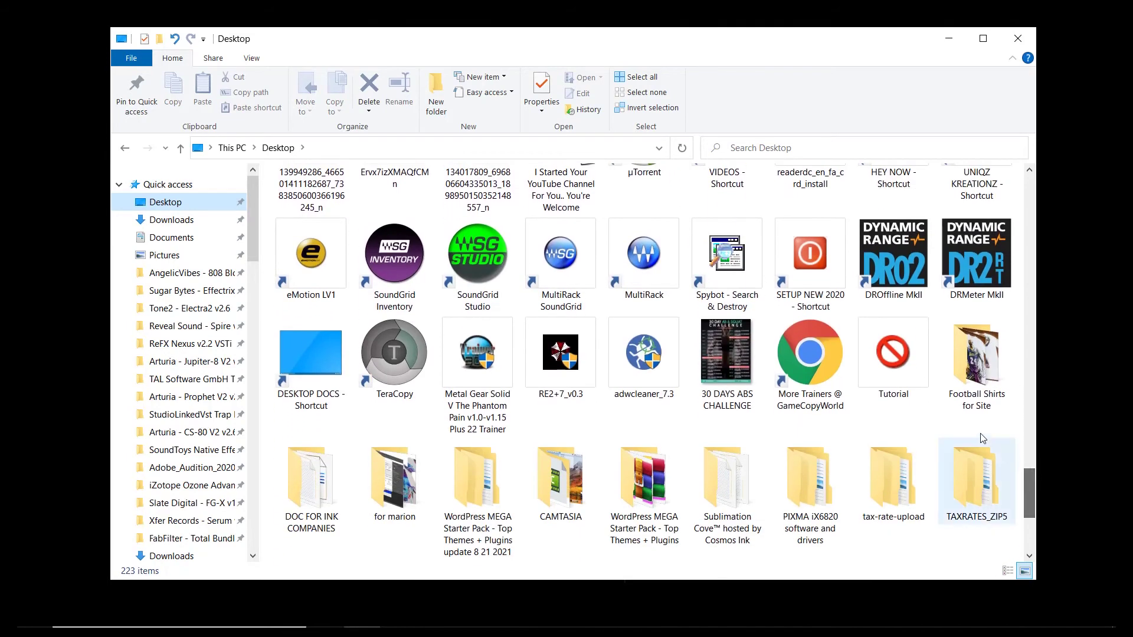
double_click(893, 359)
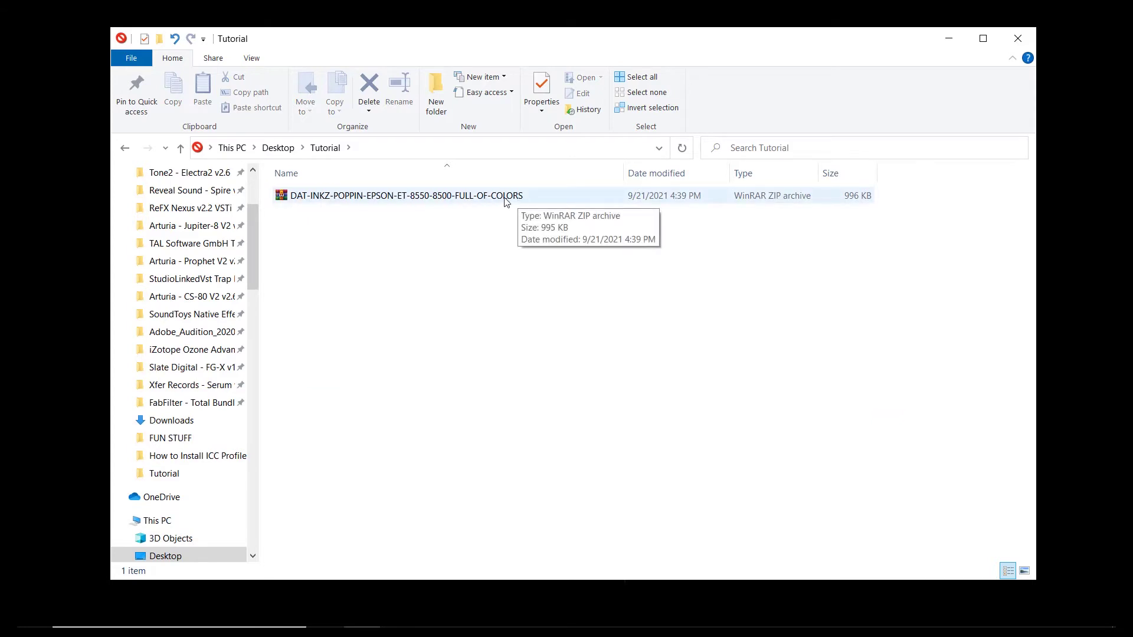
Extract the DAT-INKZ-POPPIN-EPSON-ET-8550-8500-FULL-OF-COLORS archive into the same folder and install the extracted ICC profile.
right_click(323, 197)
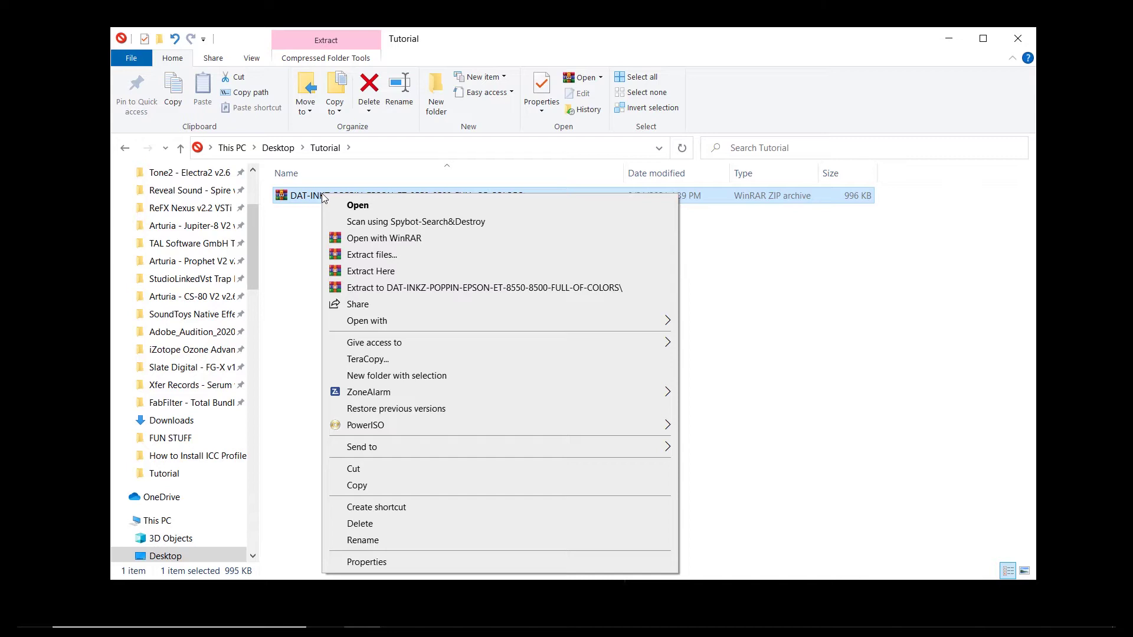
left_click(368, 274)
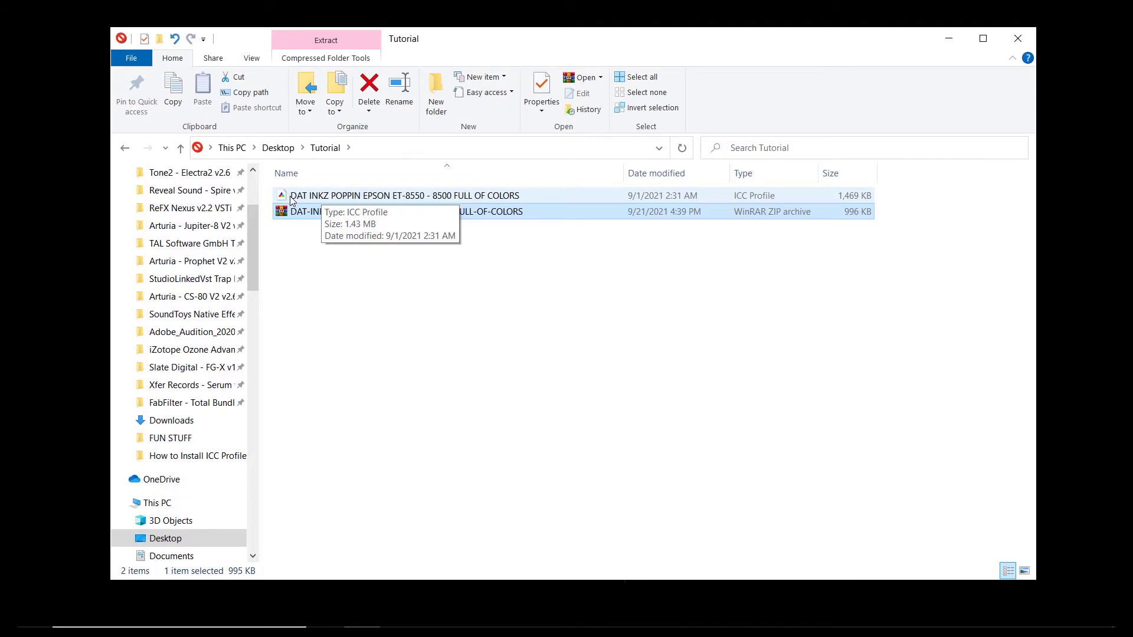
right_click(291, 201)
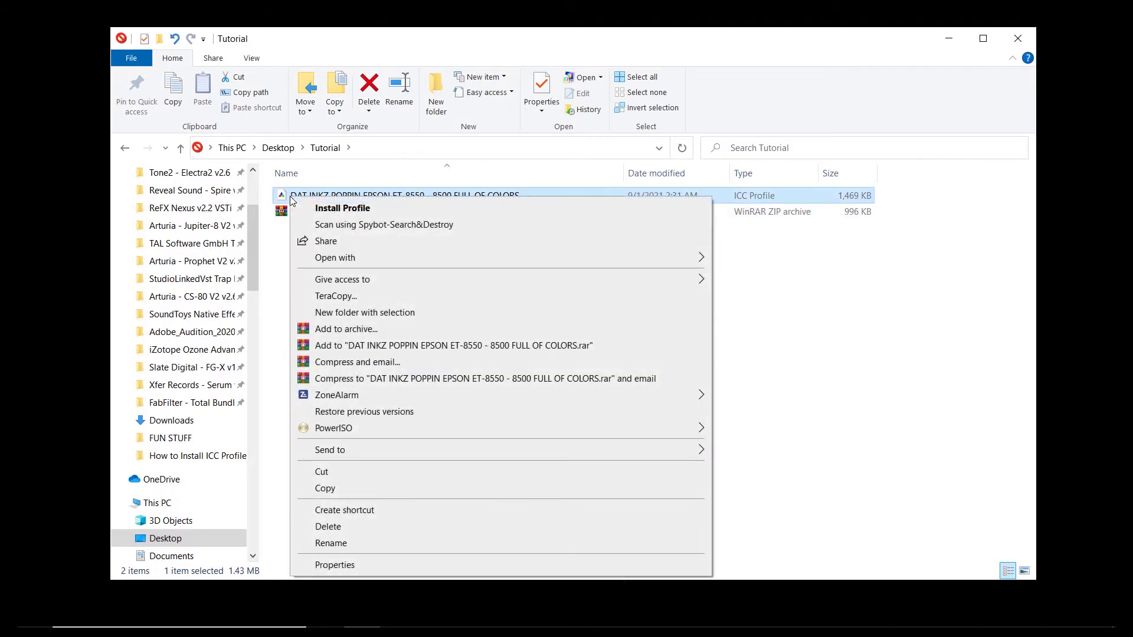
left_click(330, 209)
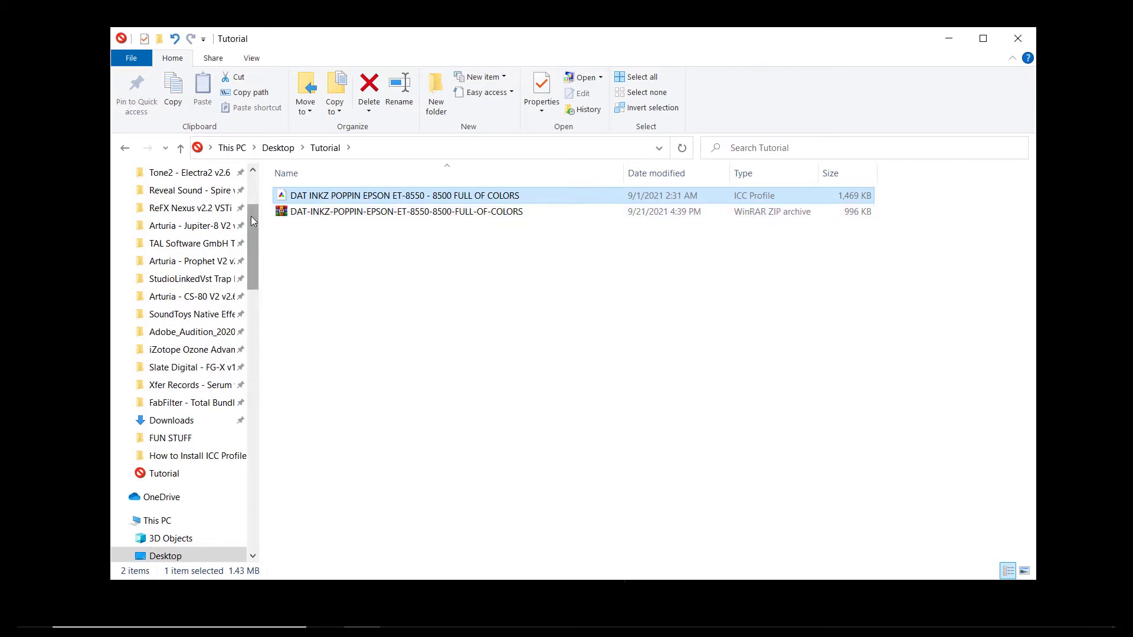
Open the Windows\System32\spool folder on Local Disk (C:).
left_click_drag(250, 216, 253, 289)
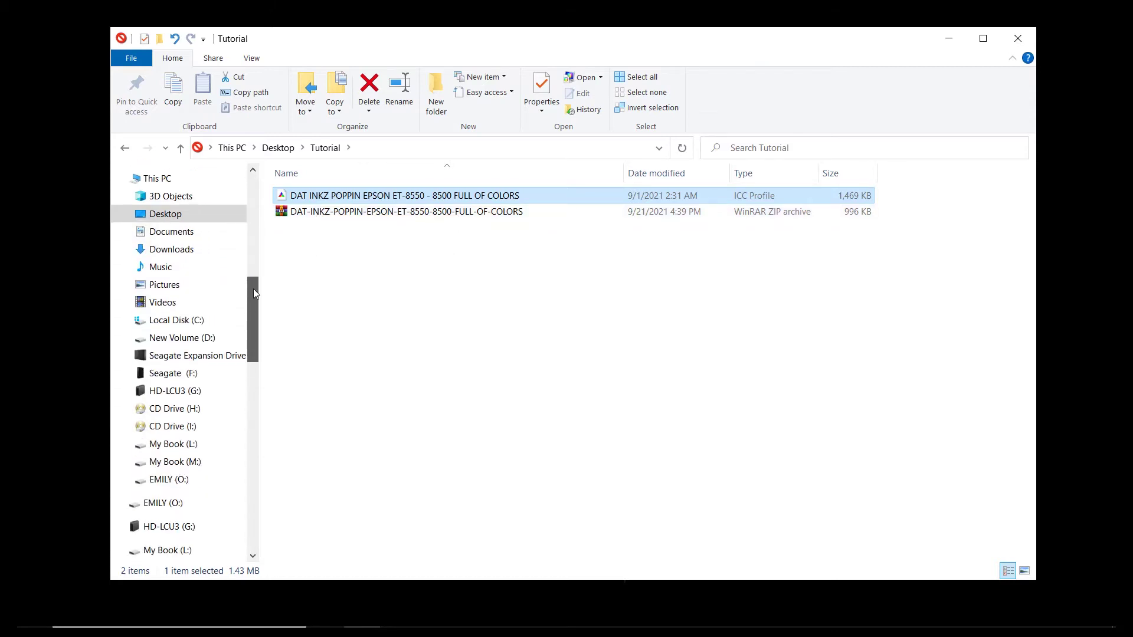
left_click(183, 323)
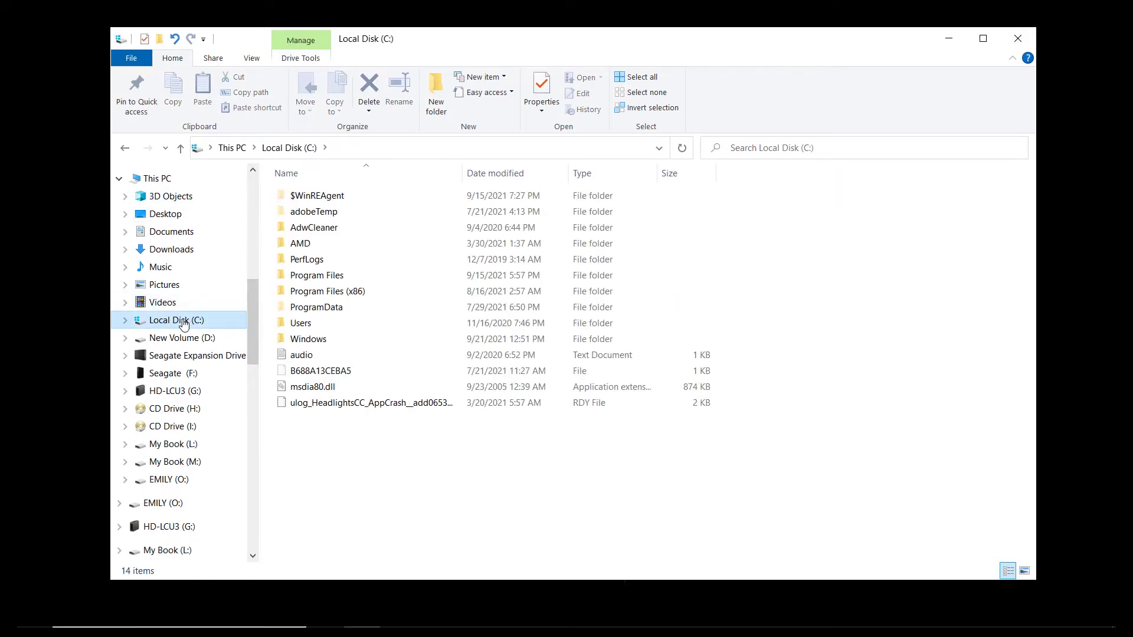
left_click(312, 340)
double_click(311, 340)
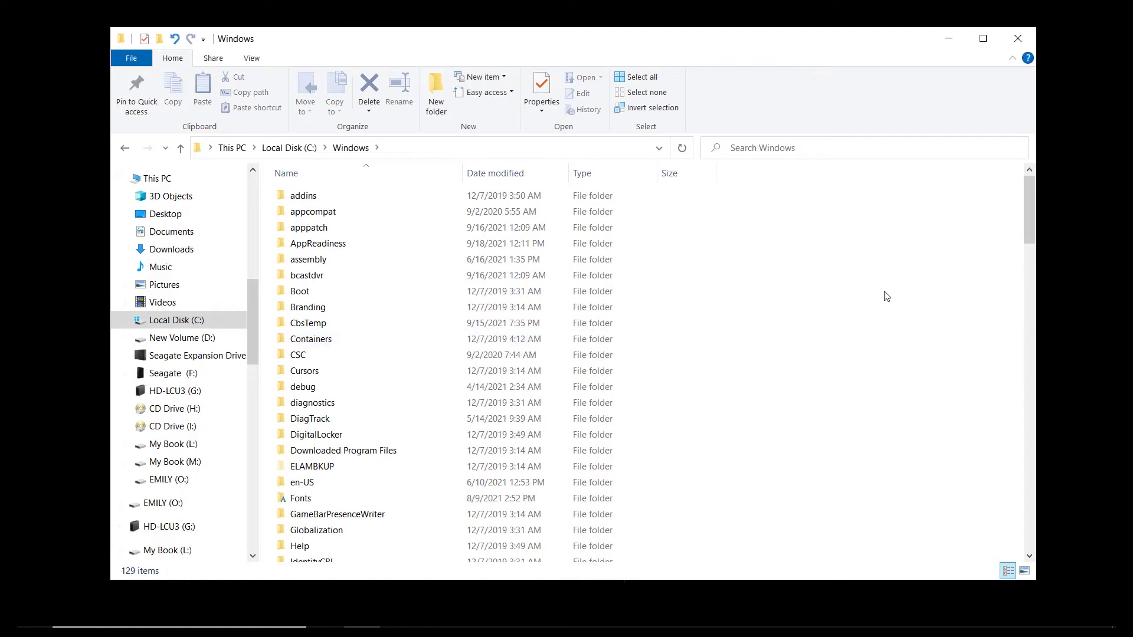
left_click_drag(1030, 202, 1034, 329)
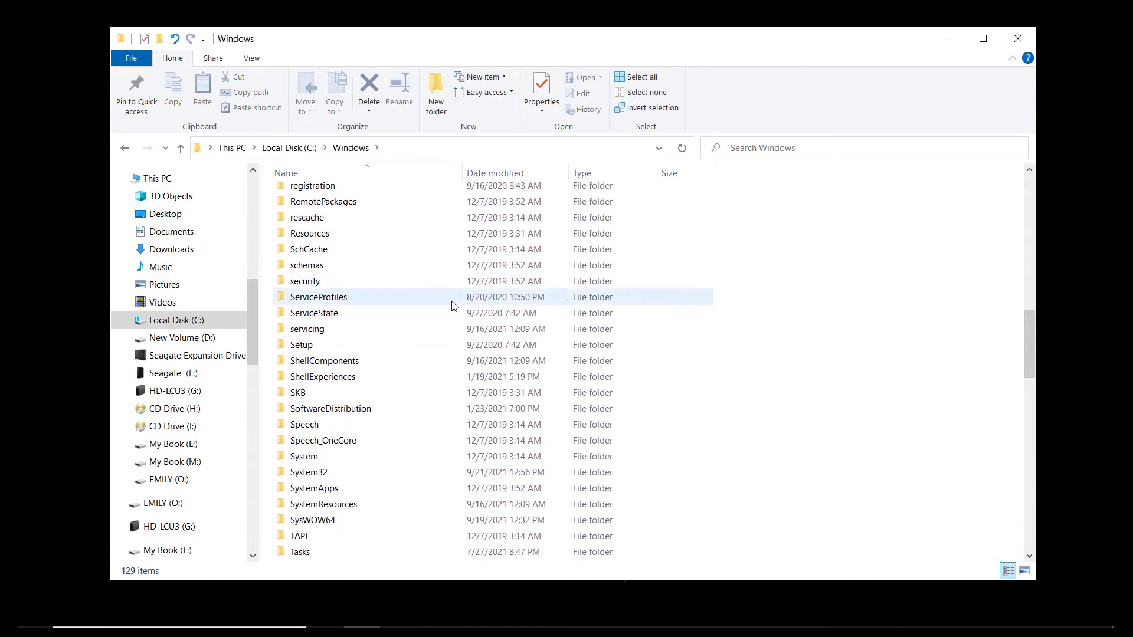
double_click(303, 474)
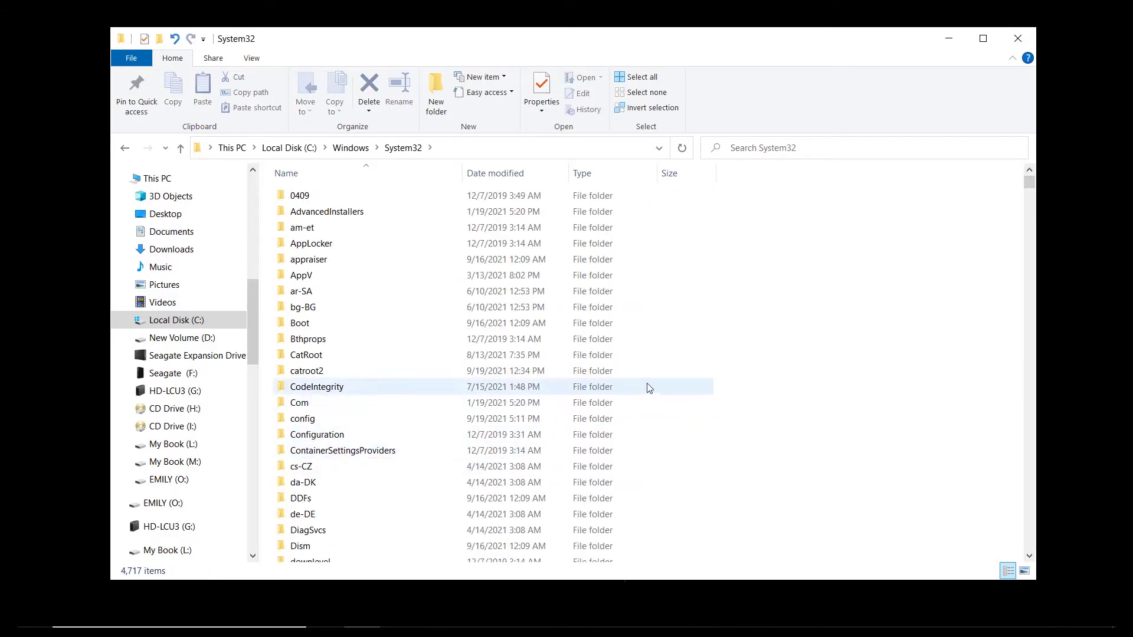
left_click_drag(1029, 184, 1028, 189)
scroll(446, 342, "down", 3)
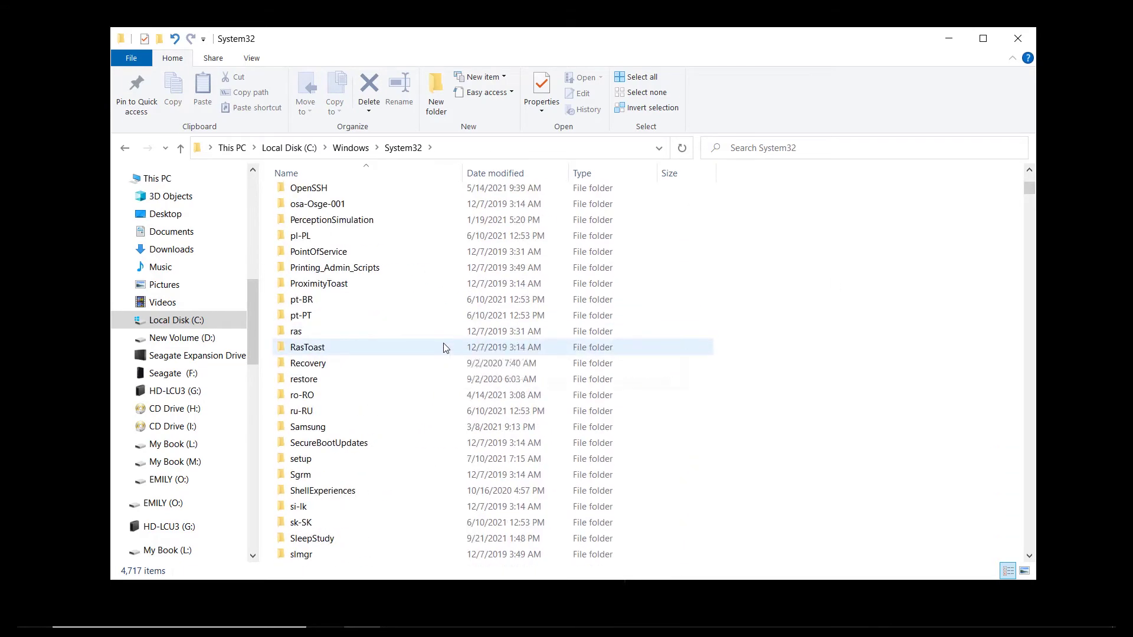
scroll(445, 348, "down", 1)
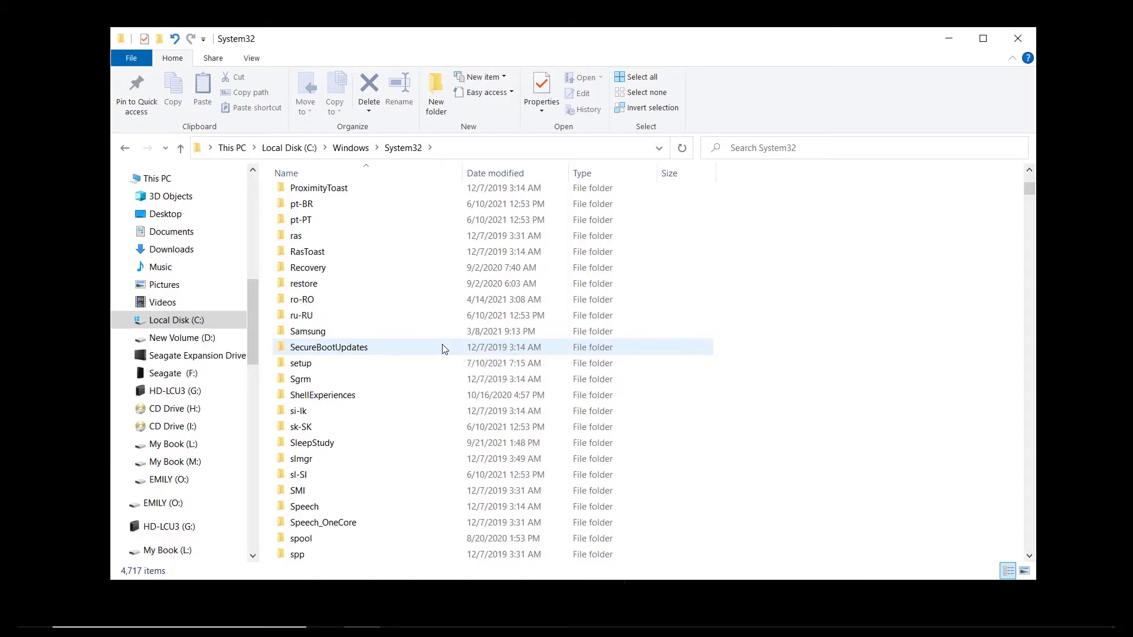
scroll(443, 349, "down", 1)
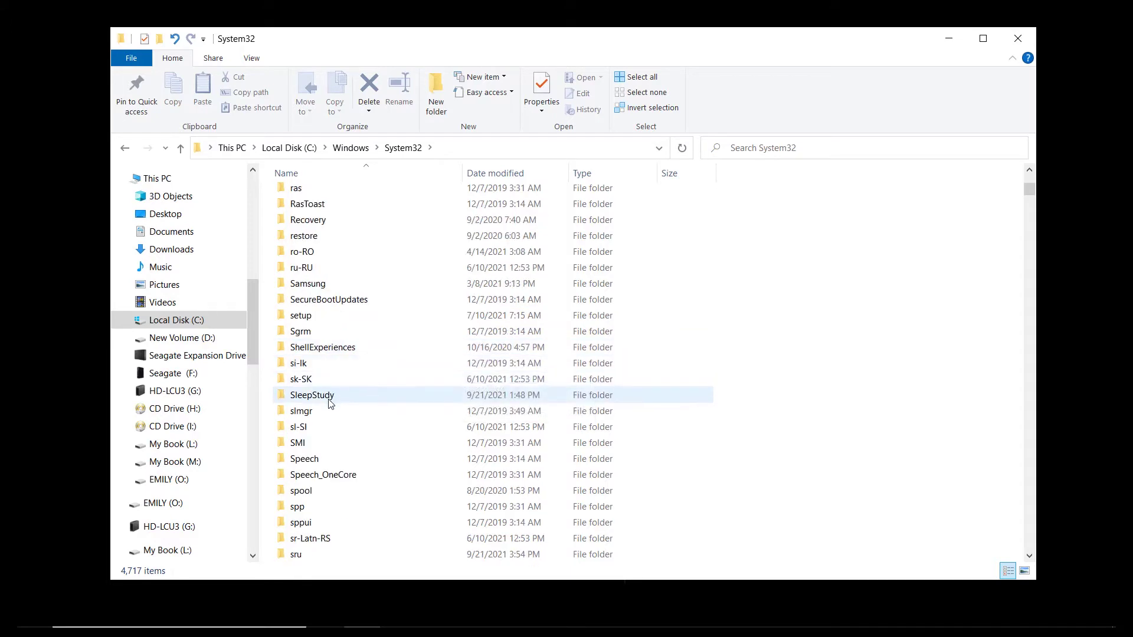
double_click(299, 491)
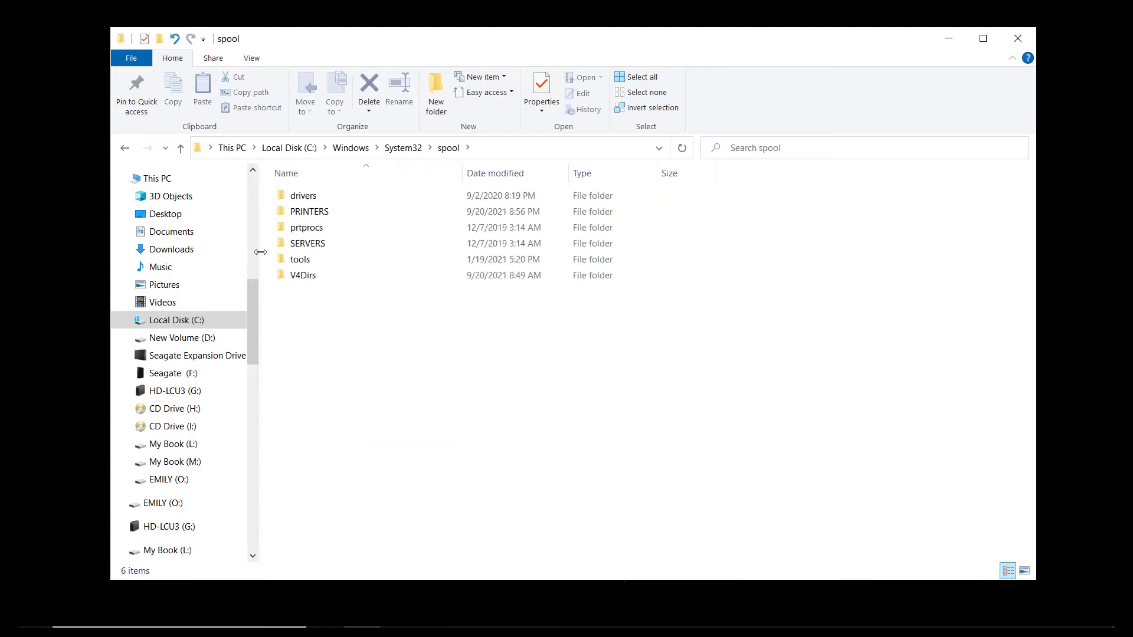
Look for the DAT INKZ POPPIN EPSON ET-8550 profile in the drivers\color subfolder and close File Explorer.
double_click(306, 197)
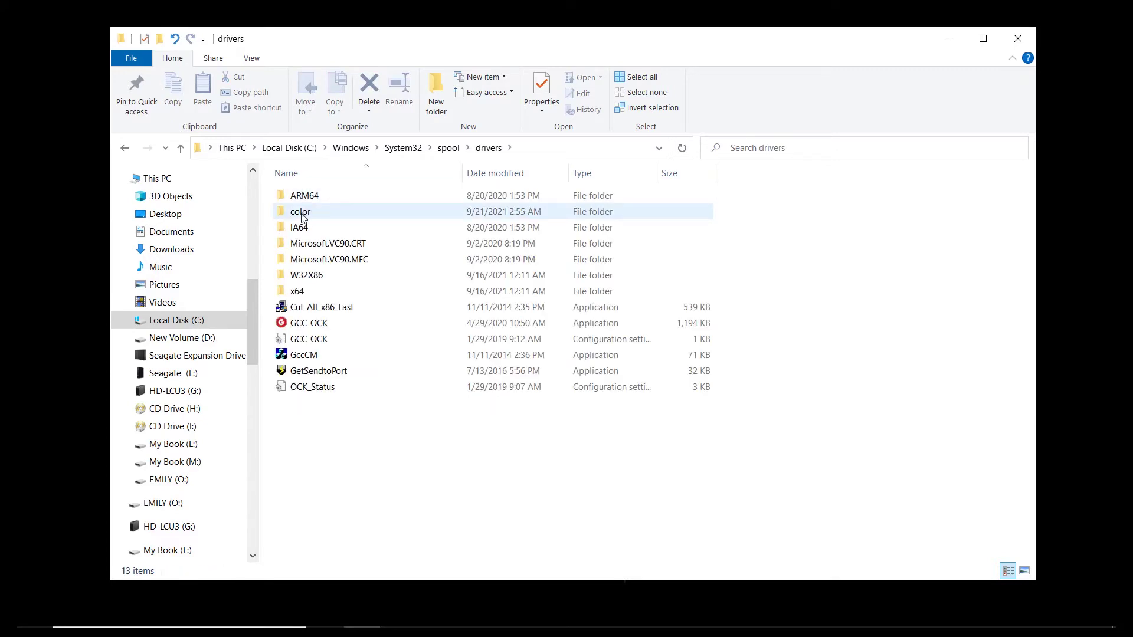
left_click(302, 216)
double_click(302, 216)
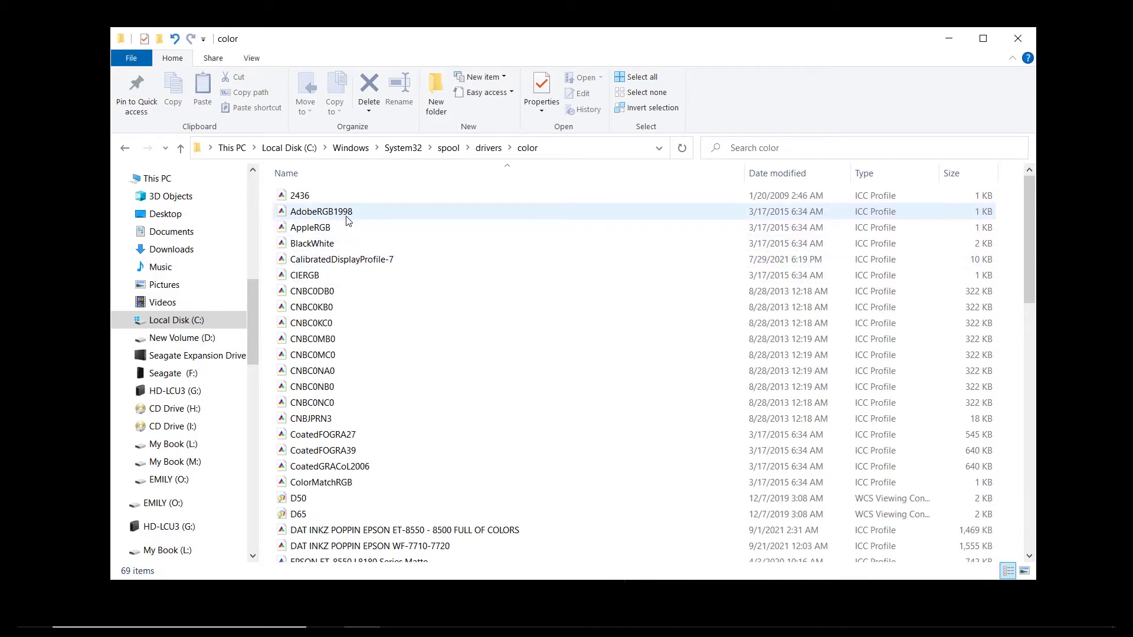
scroll(347, 220, "down", 5)
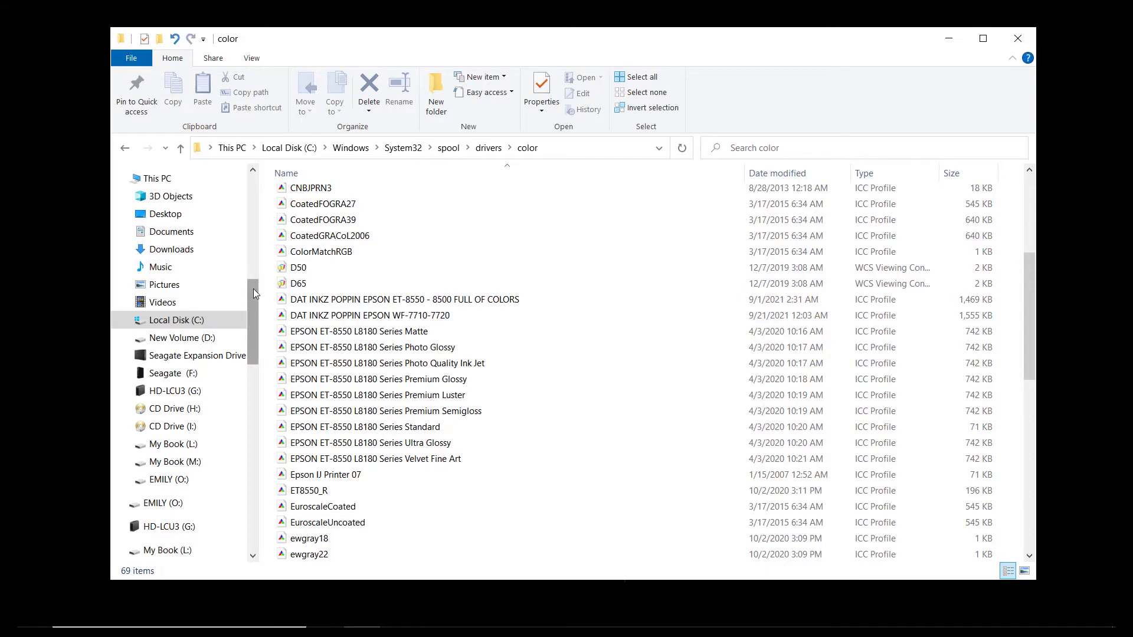
left_click(1018, 40)
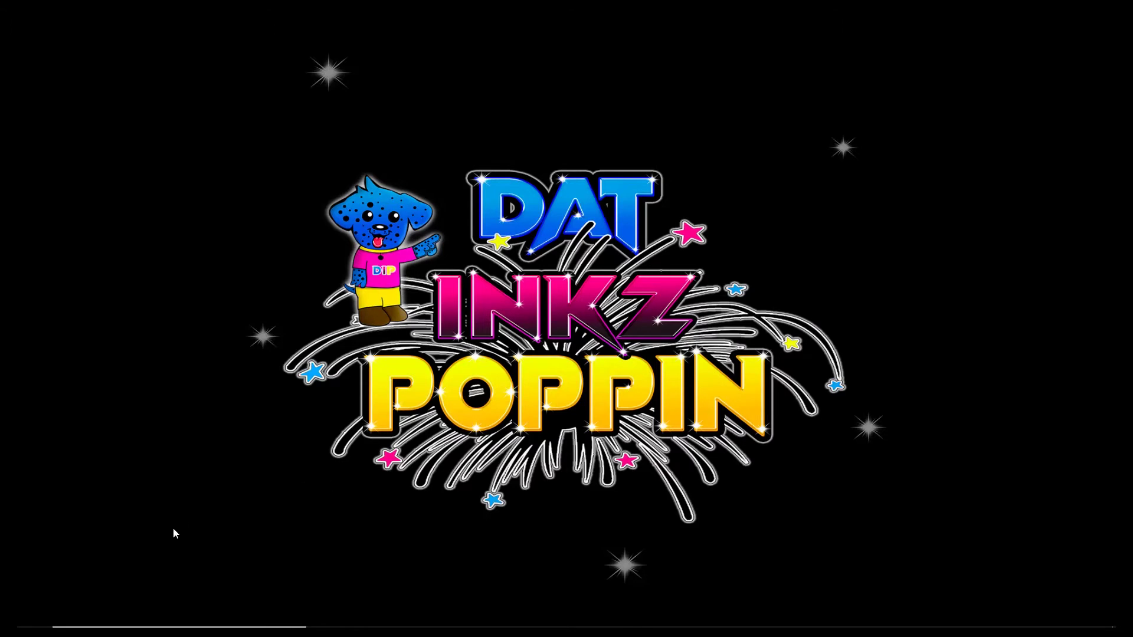
Open Control Panel from the Windows System programs and show its items as large icons.
left_click(34, 617)
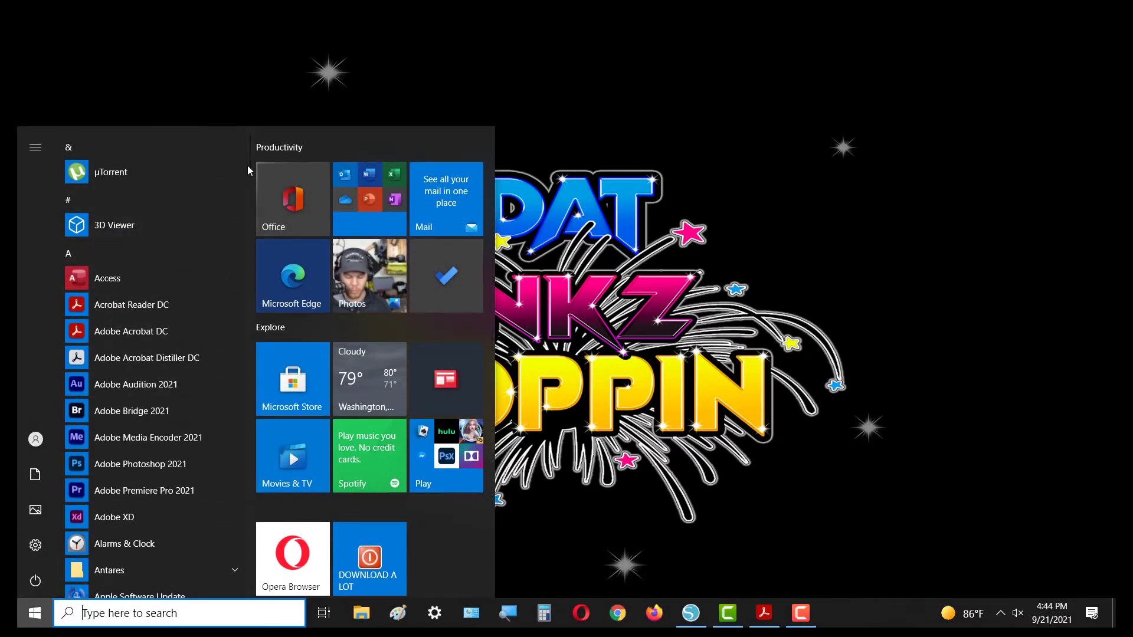
left_click_drag(247, 154, 246, 555)
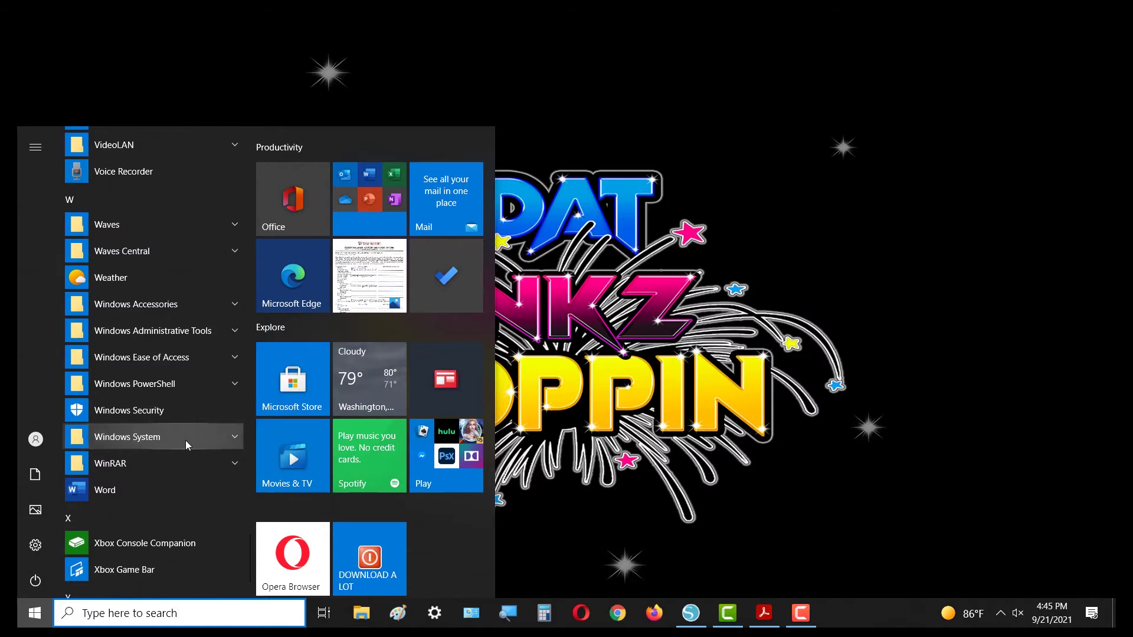
left_click(186, 444)
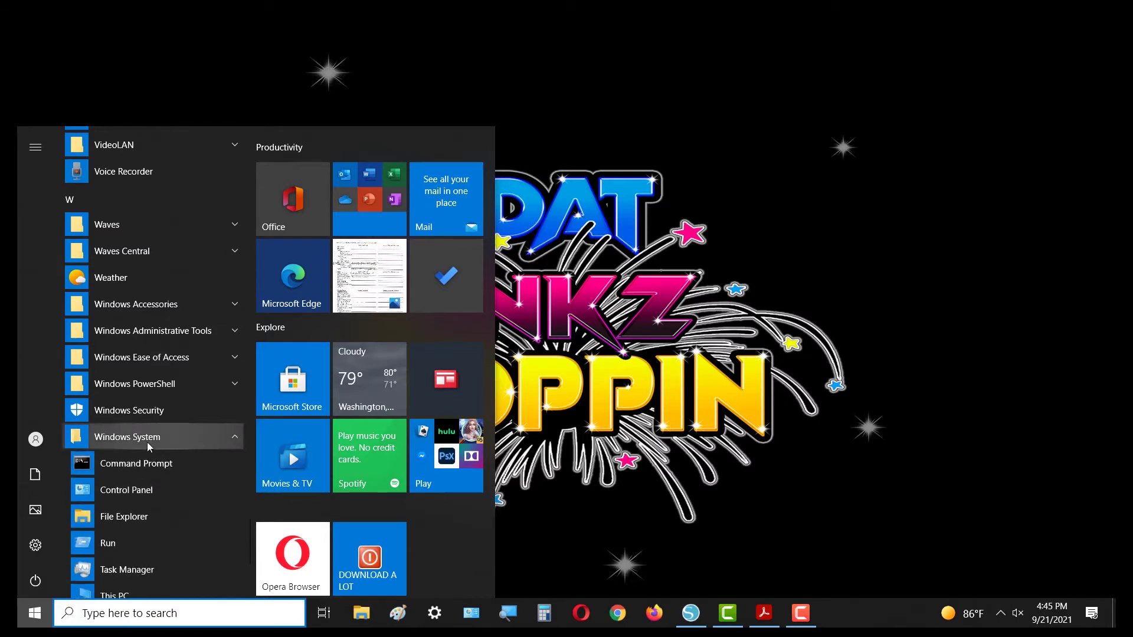
left_click(156, 490)
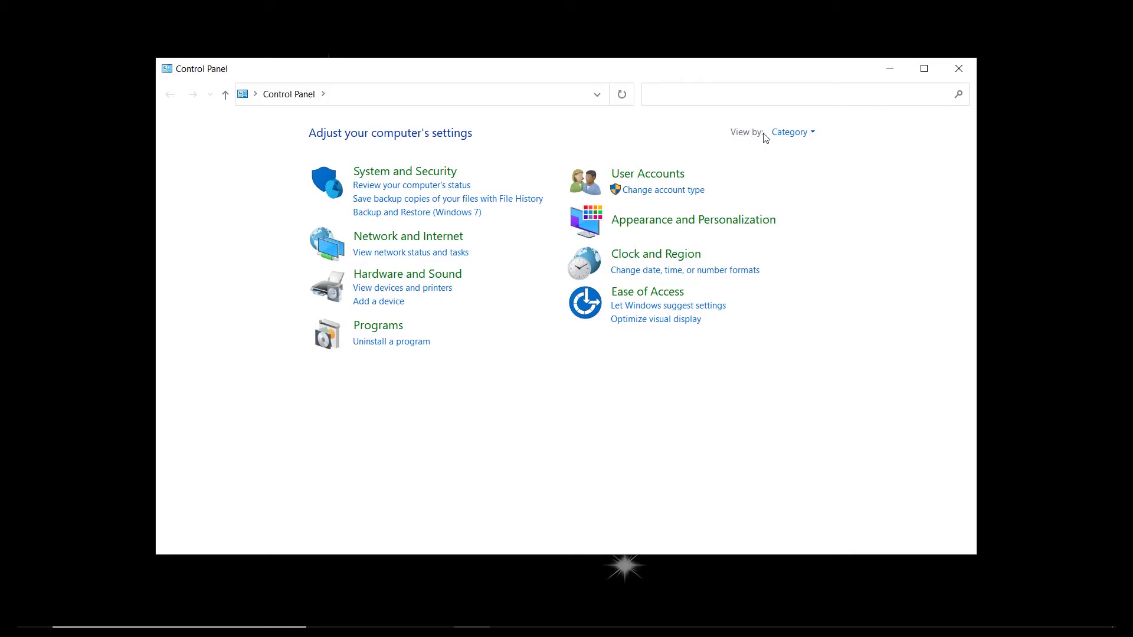
left_click(790, 132)
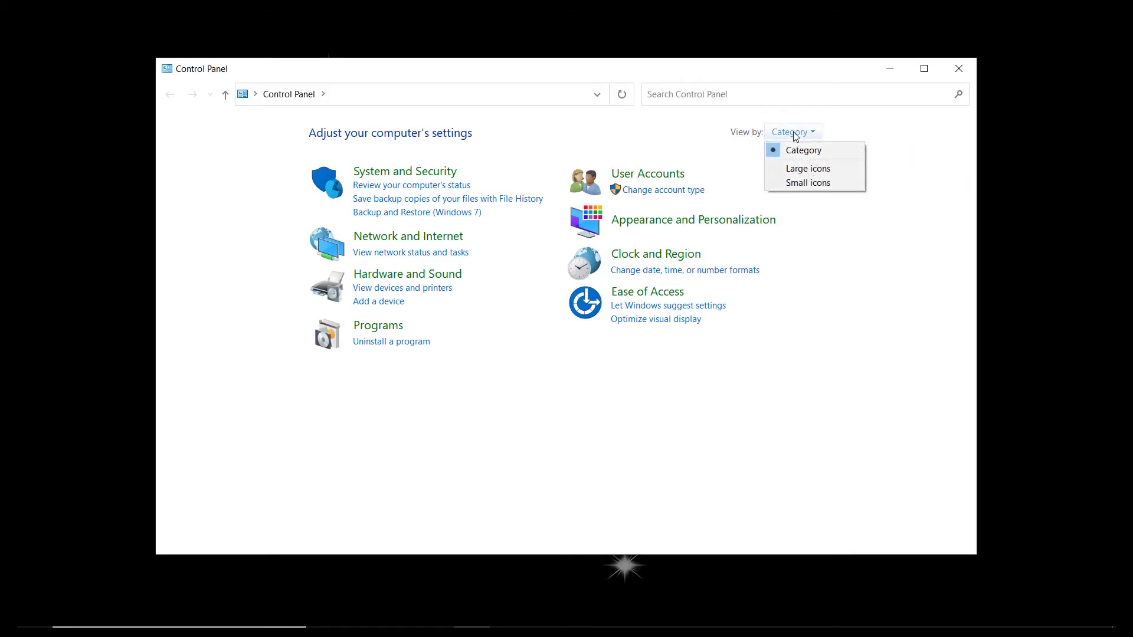
left_click(806, 169)
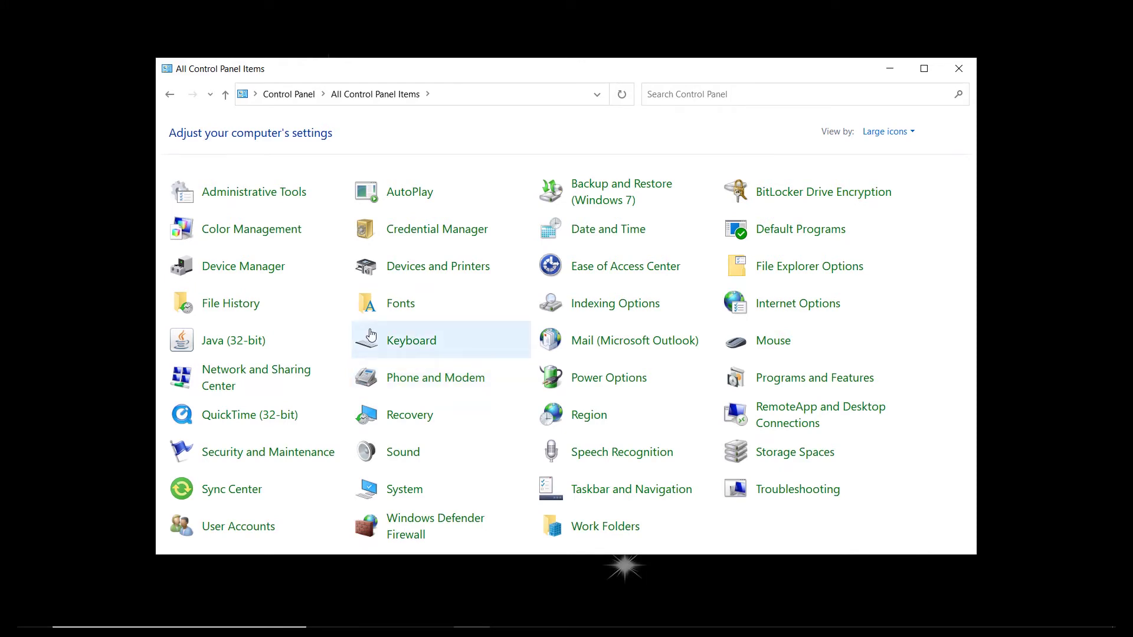
In Color Management, choose the EPSON ET-8550 Series printer, enable custom settings for this device, and set profile selection to Manual.
left_click(233, 231)
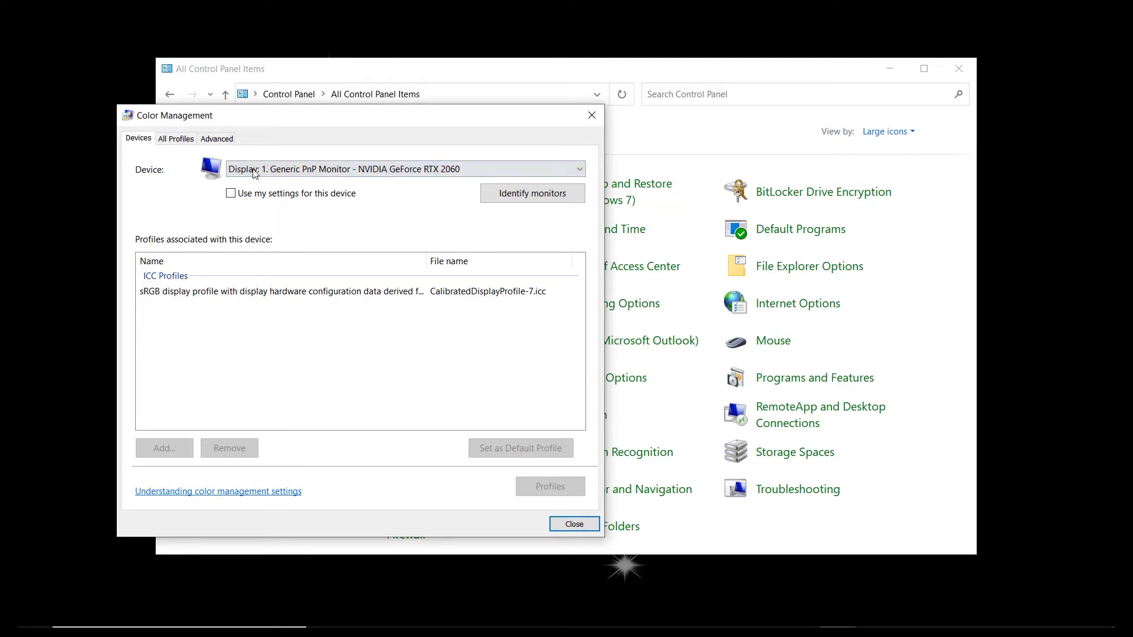
left_click(363, 170)
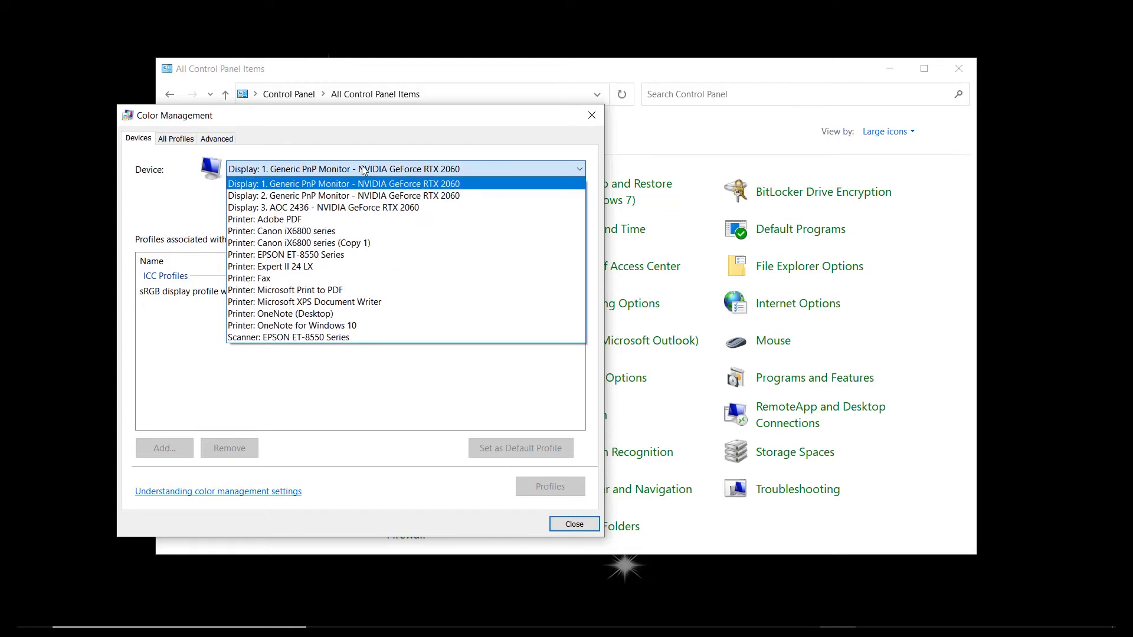
left_click(265, 255)
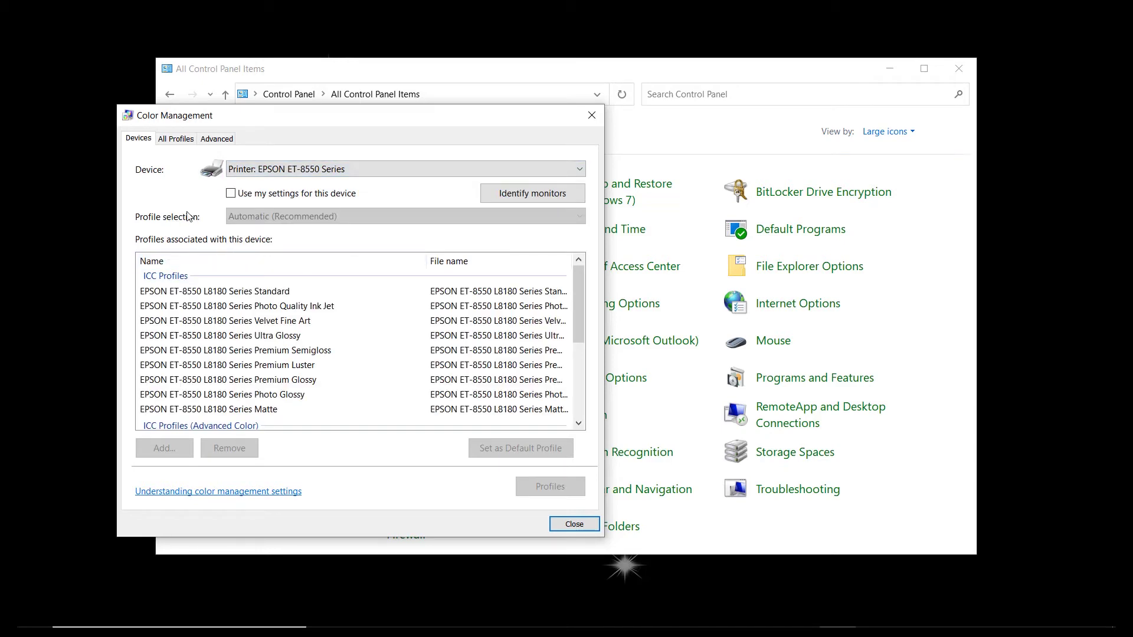
left_click(231, 194)
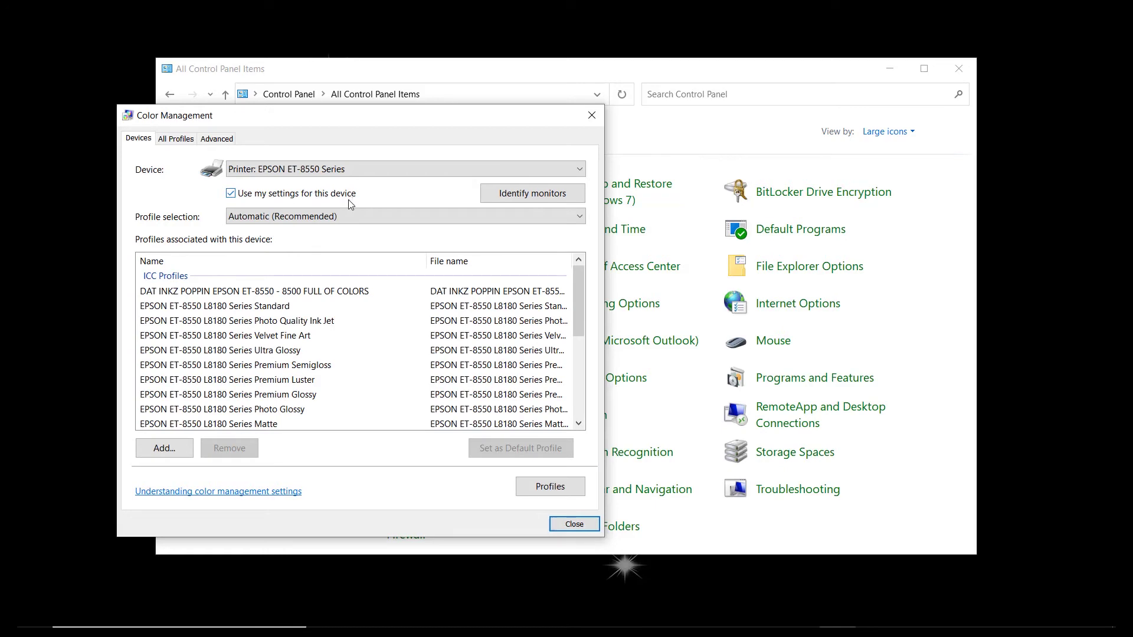
left_click(334, 218)
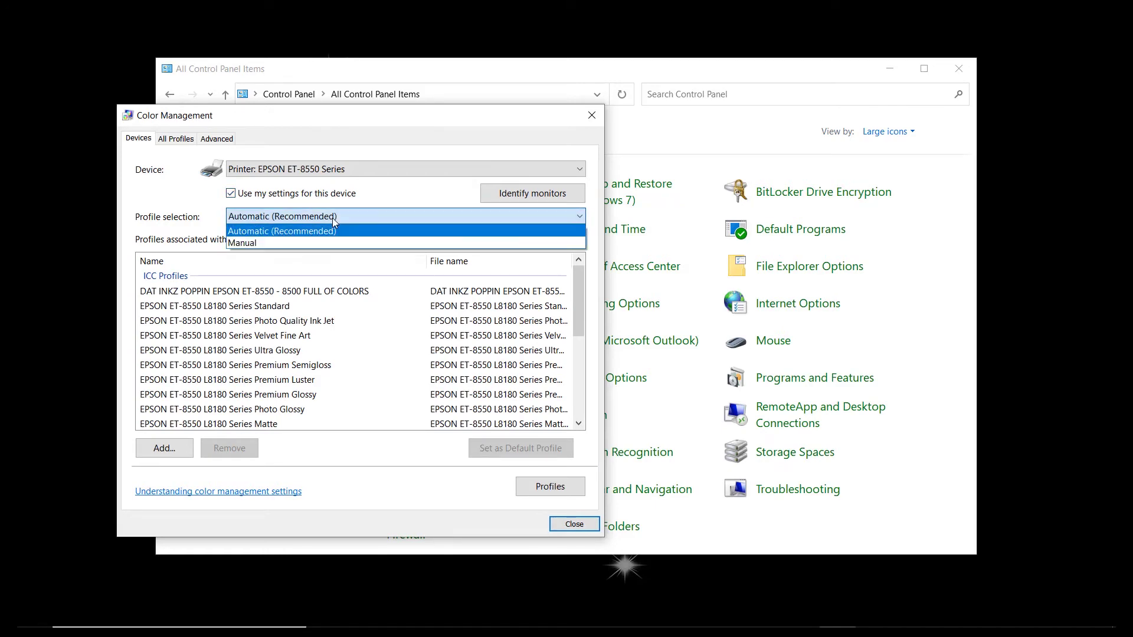
left_click(295, 242)
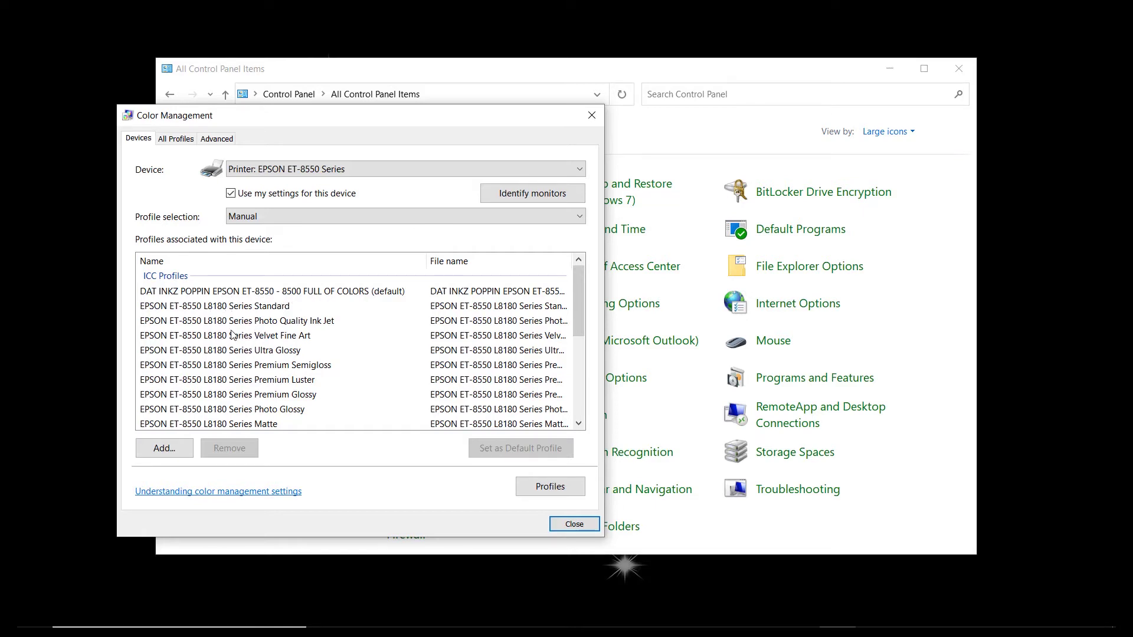
Associate the DAT INKZ POPPIN EPSON ET-8550 - 8500 FULL OF COLORS profile with the printer.
left_click(168, 449)
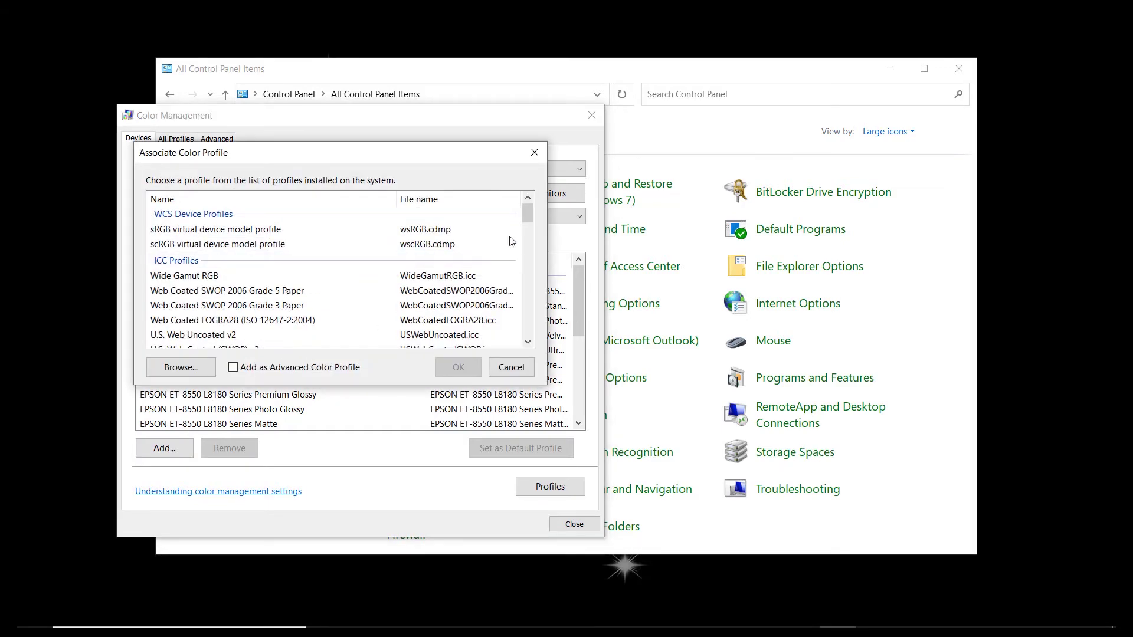
left_click_drag(526, 209, 530, 292)
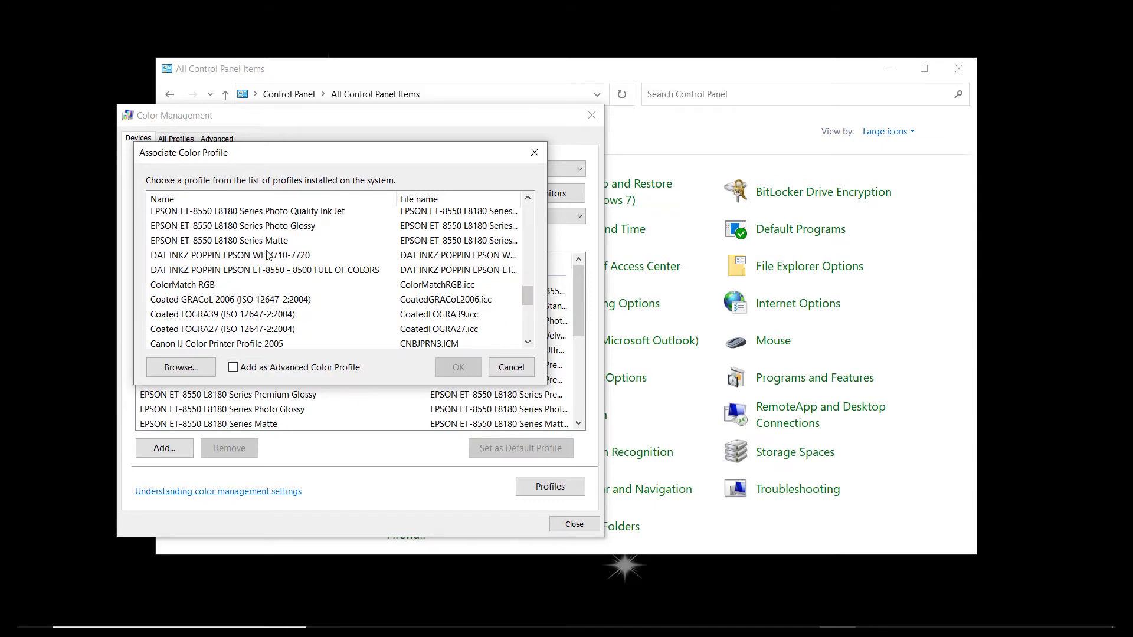
left_click(233, 273)
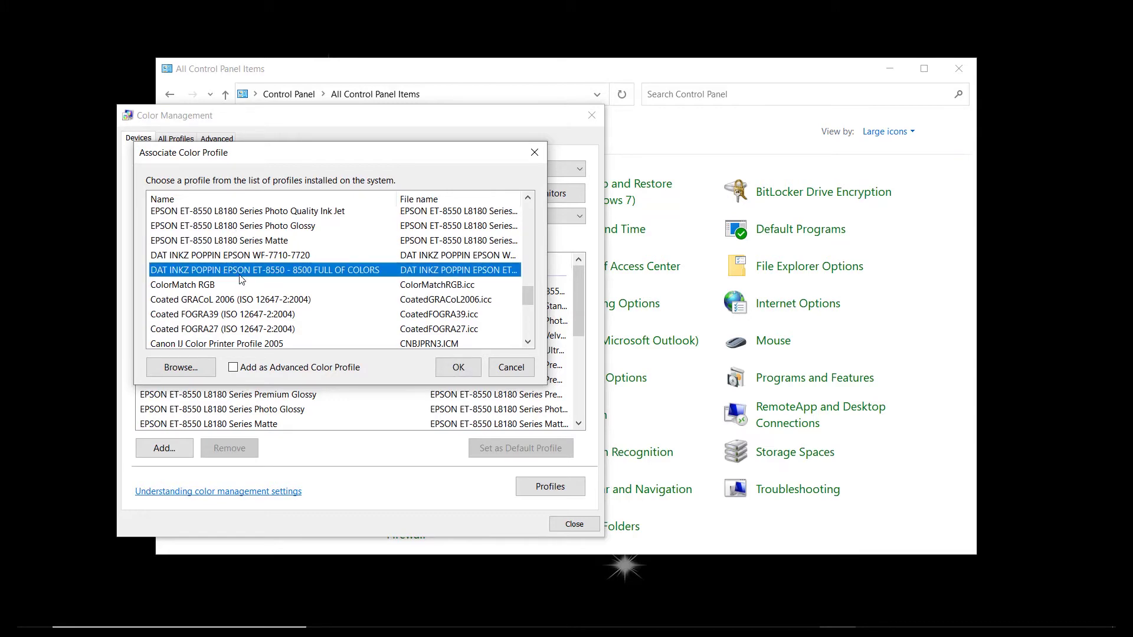
left_click(458, 371)
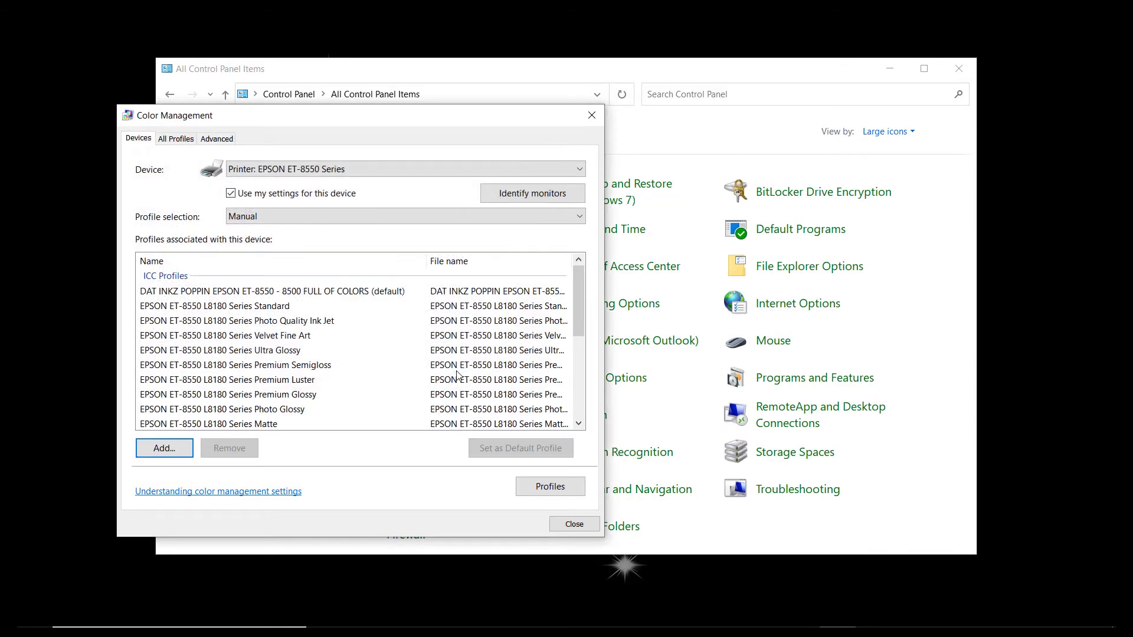
Set the DAT INKZ POPPIN EPSON ET-8550 - 8500 FULL OF COLORS profile as default, and close Color Management and Control Panel.
left_click(267, 293)
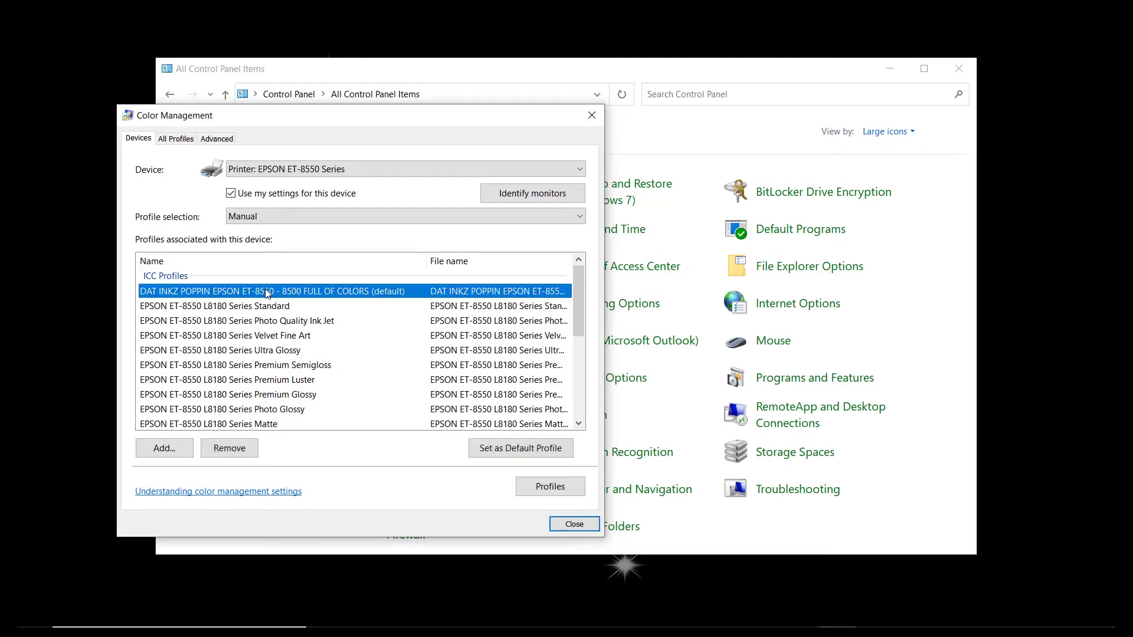
left_click(518, 451)
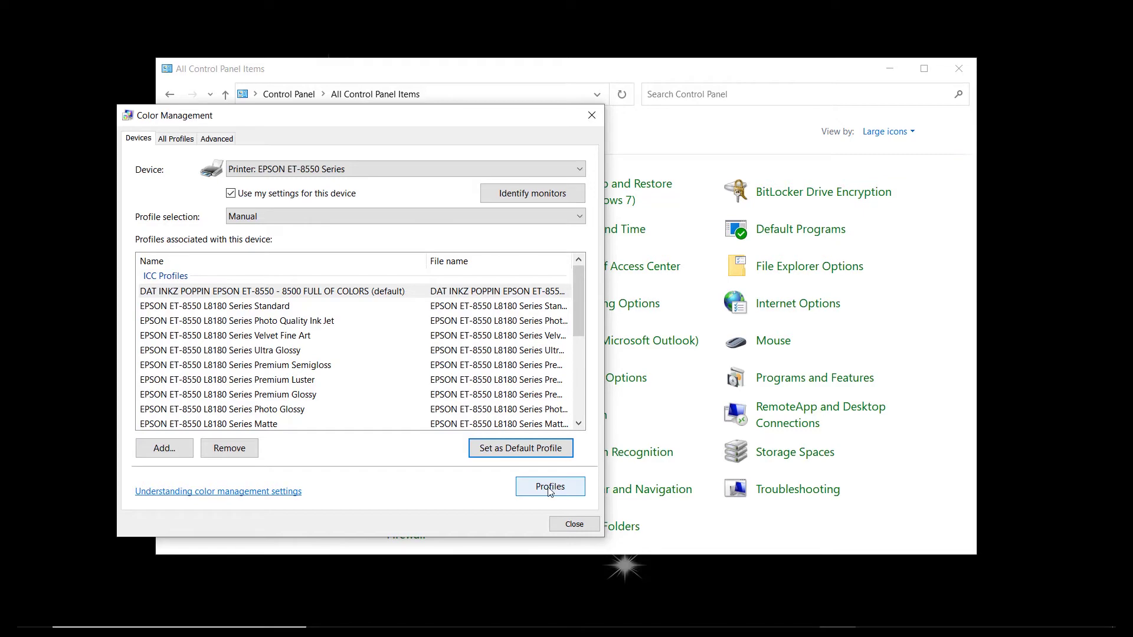
left_click(573, 524)
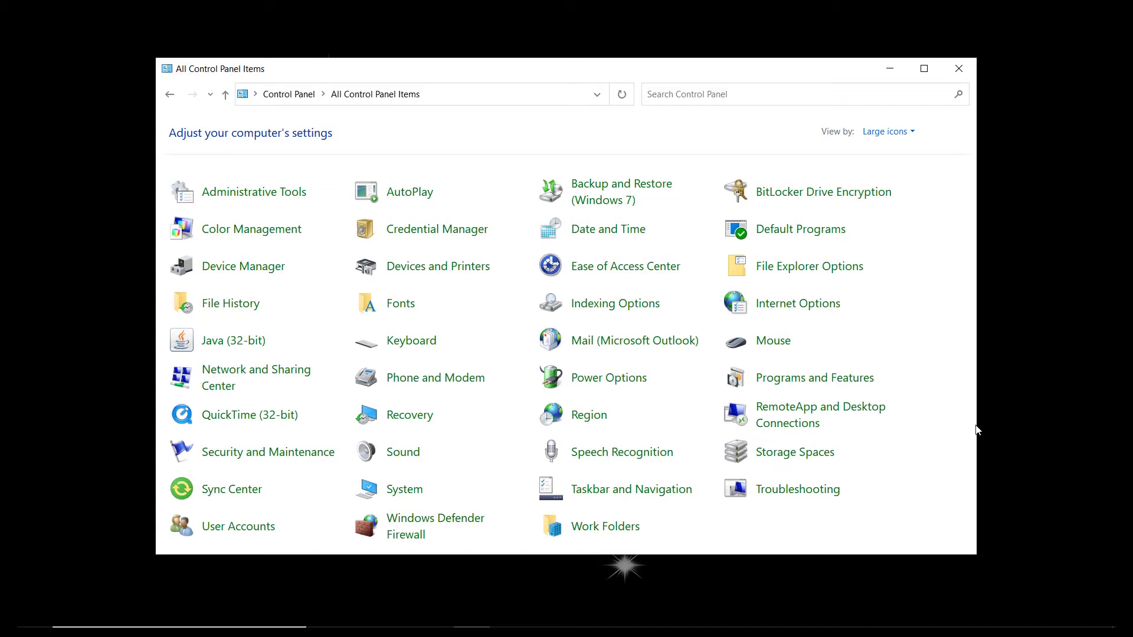
left_click(958, 65)
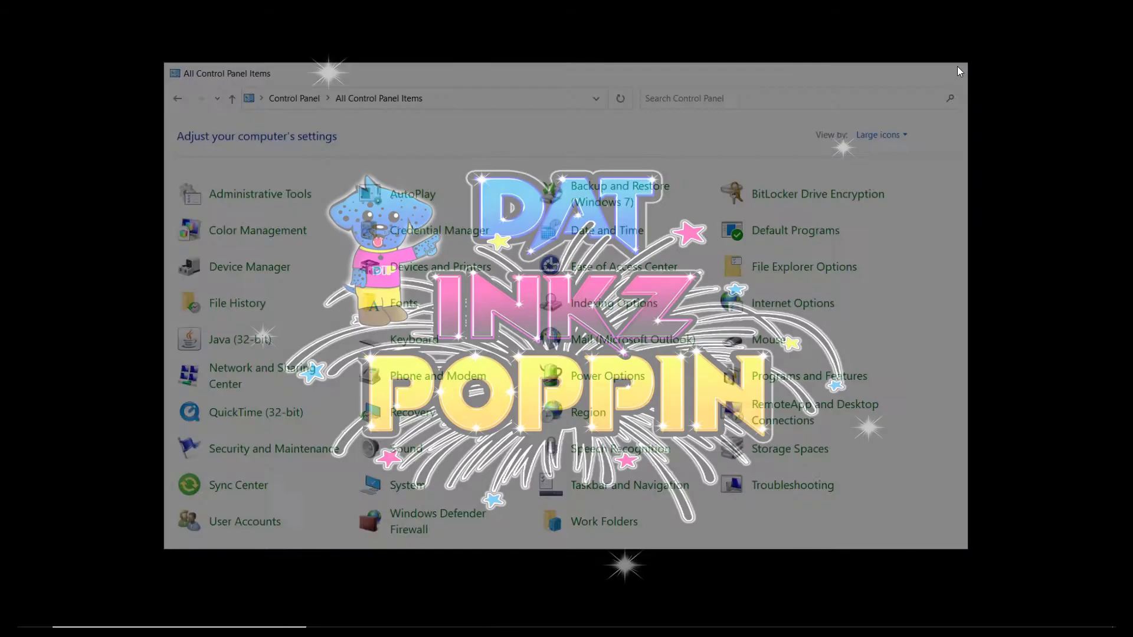
Switch to Silhouette Studio with the DAT INKZ POPPIN logo design.
mouse_move(688, 622)
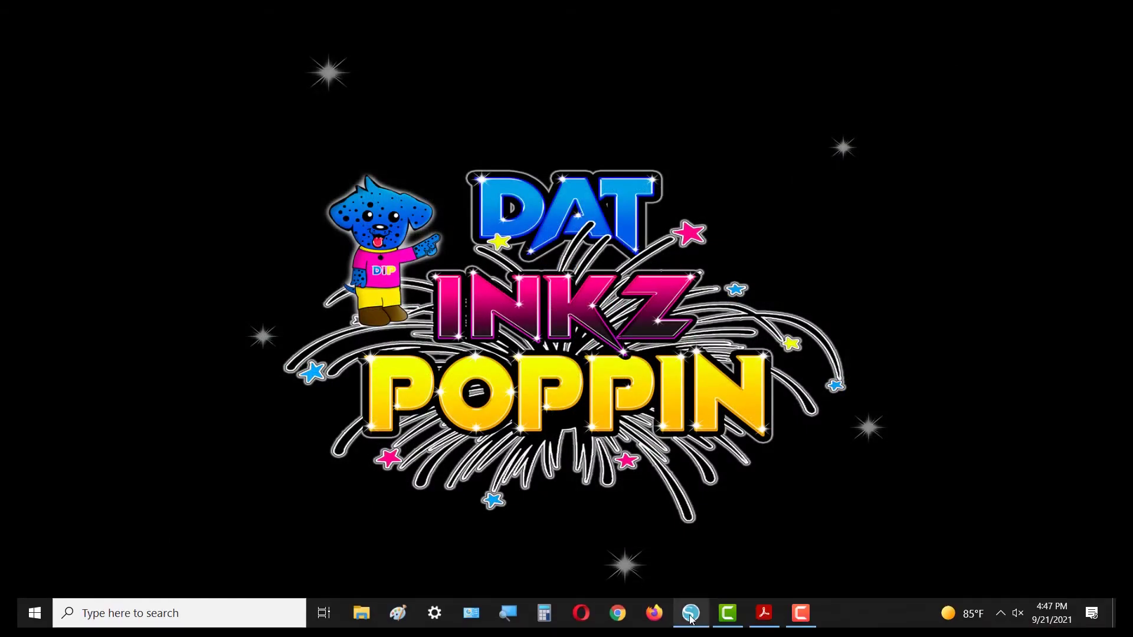
left_click(691, 617)
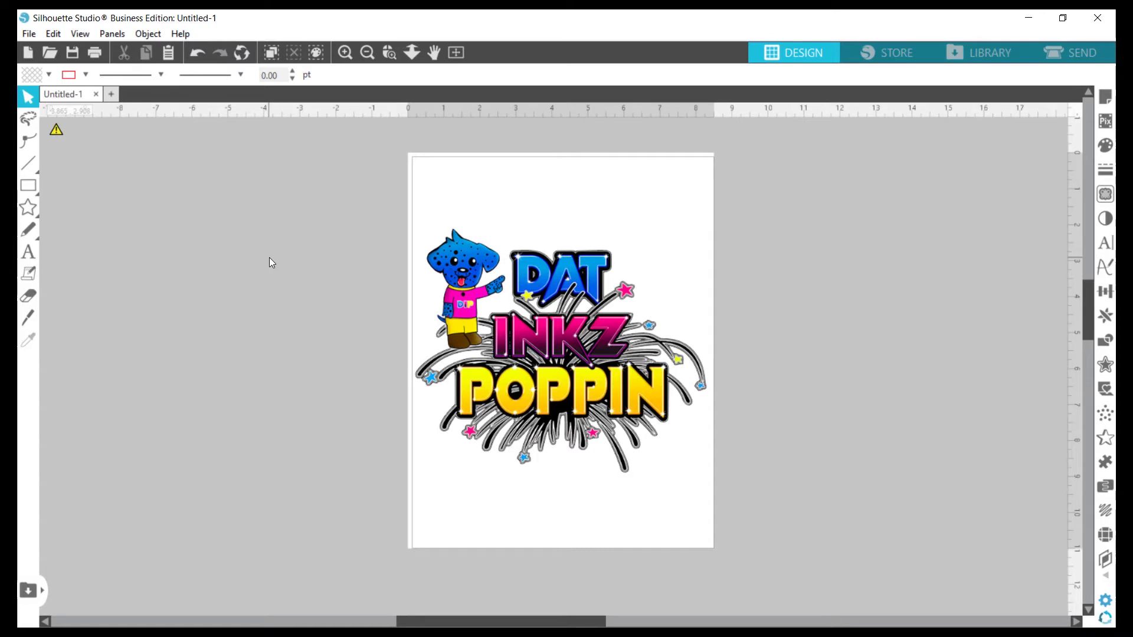
Start printing the logo design and open the printing preferences of the EPSON ET-8550 Series printer.
left_click(96, 53)
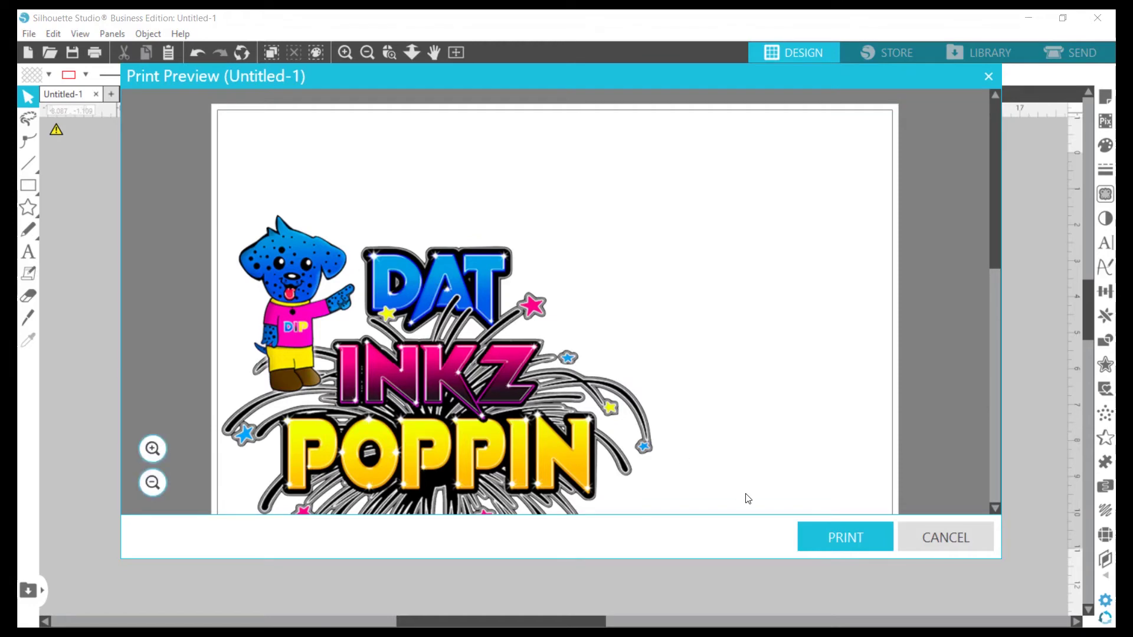
left_click(846, 542)
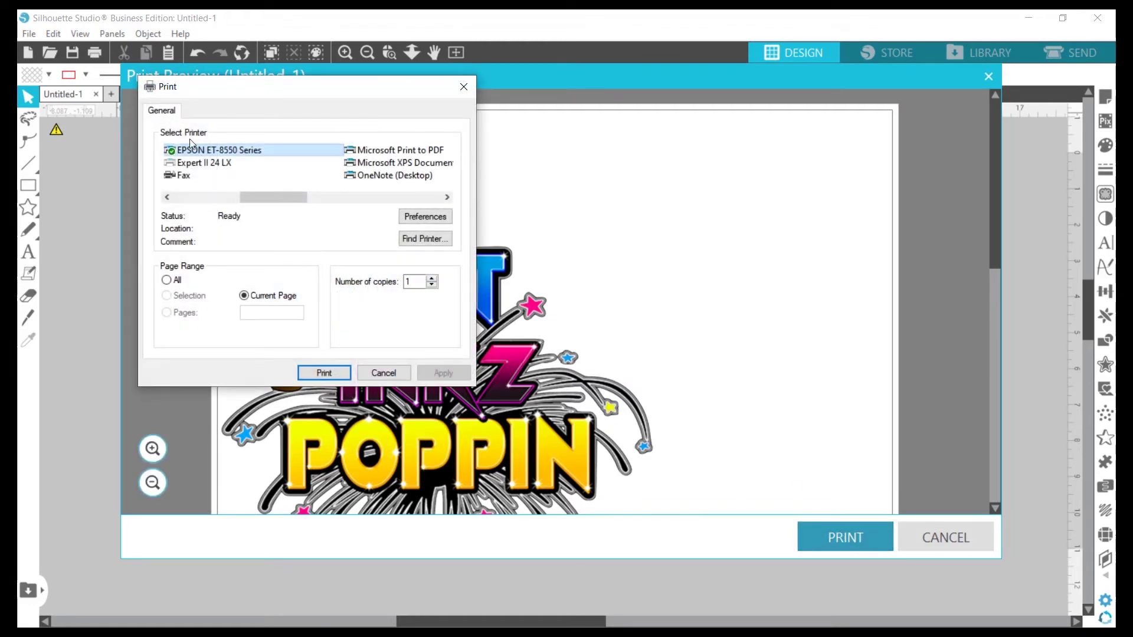
left_click(232, 150)
left_click(422, 217)
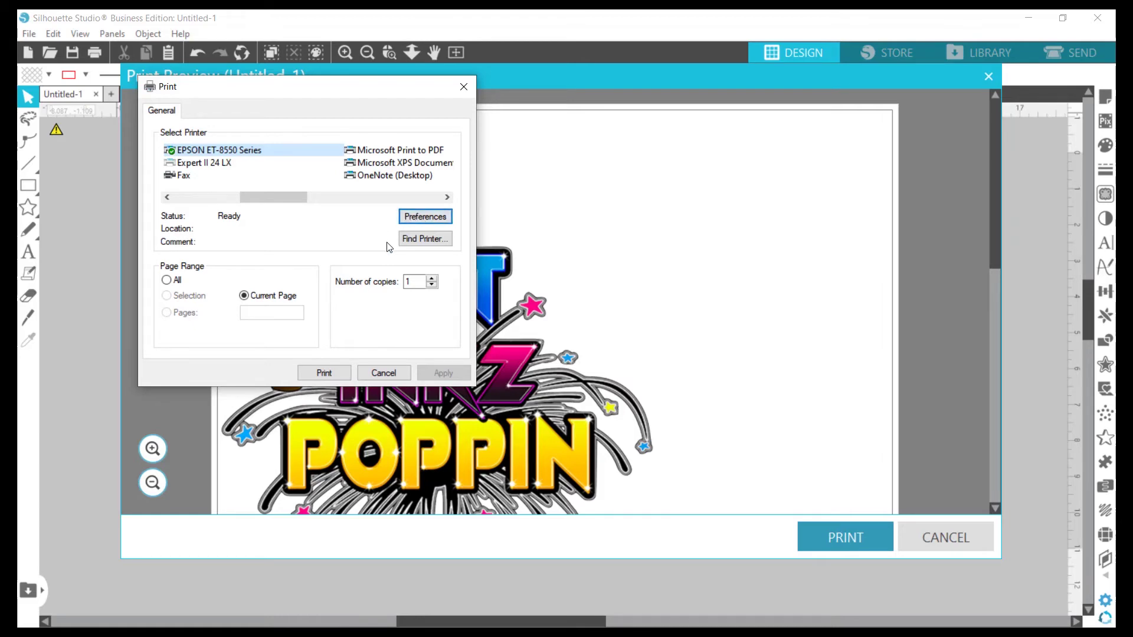
left_click(424, 217)
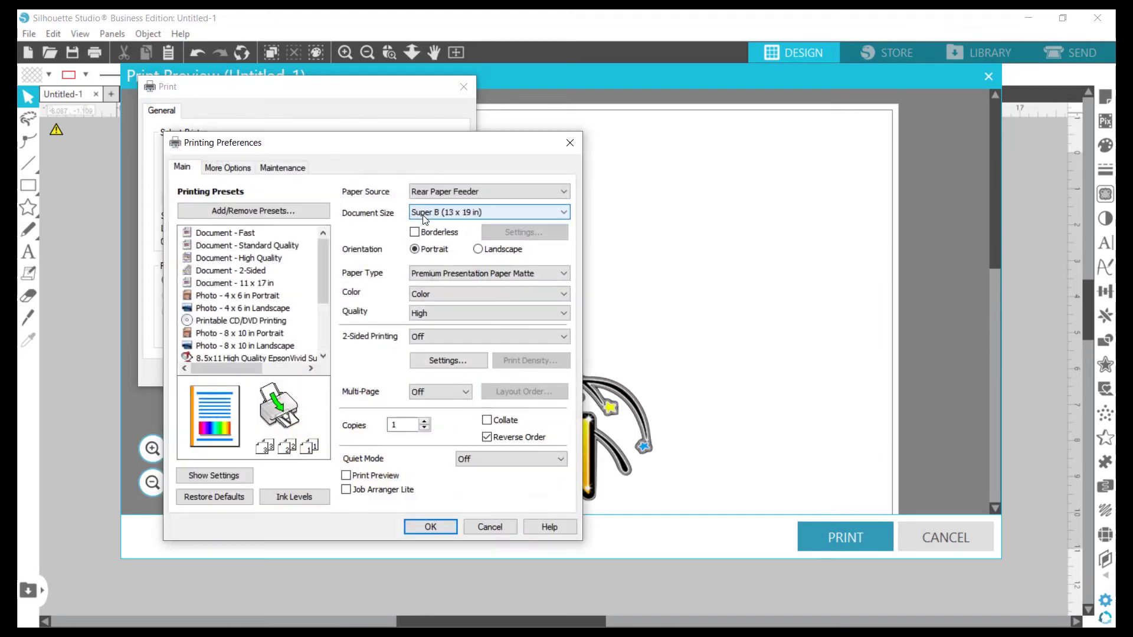
left_click_drag(403, 99, 403, 95)
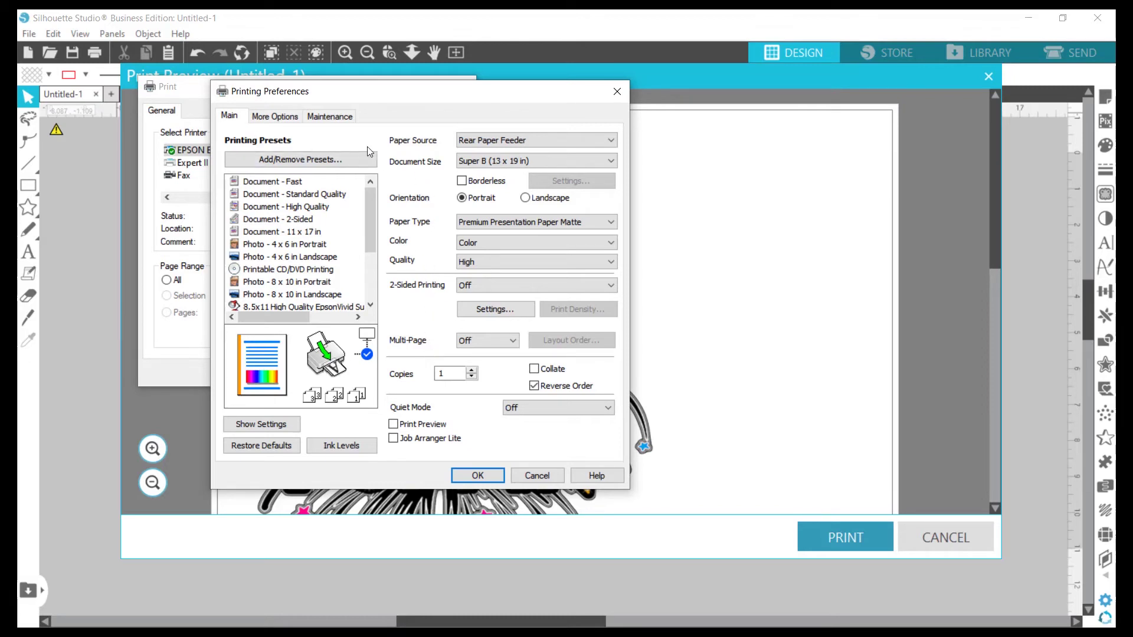
Set the printer's color correction to Custom and choose ICM as its advanced color management mode.
left_click(277, 117)
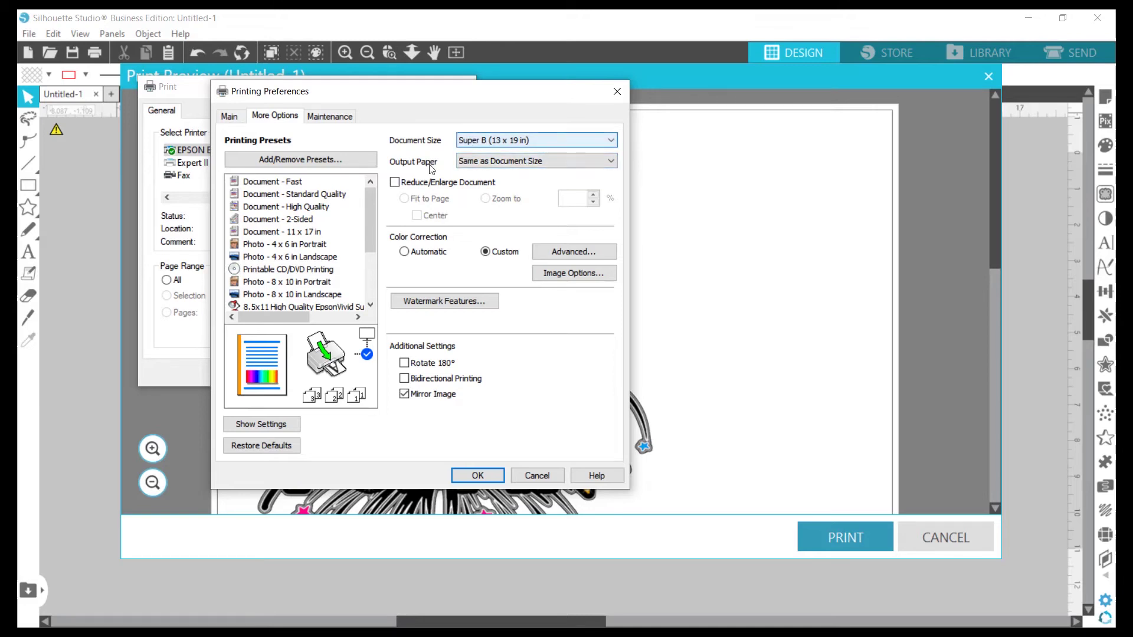
left_click(405, 252)
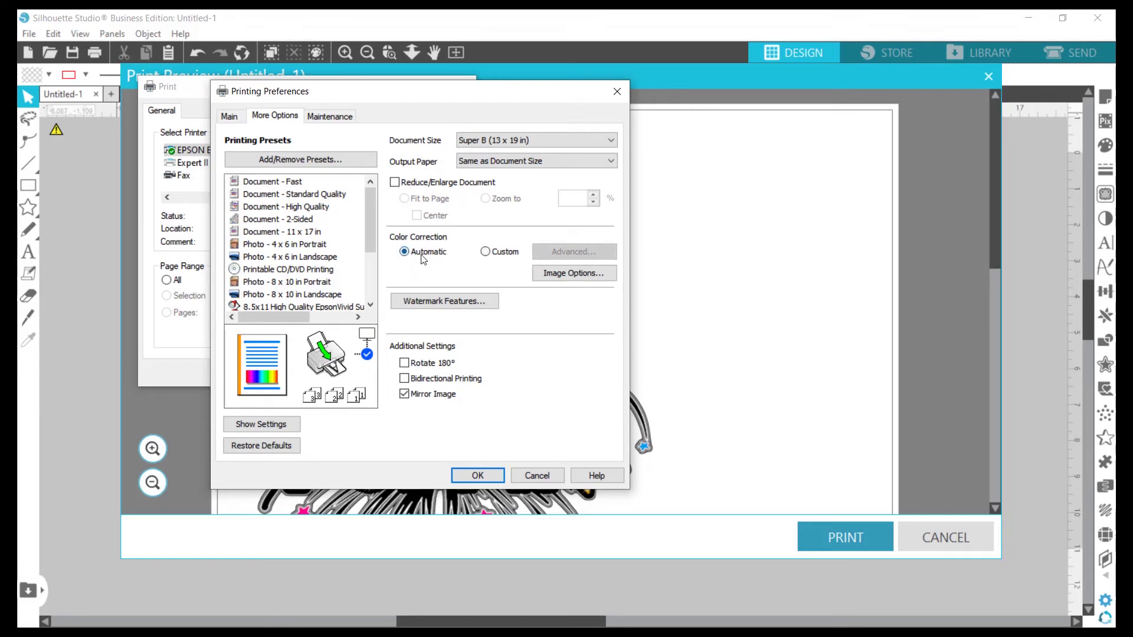
left_click(485, 252)
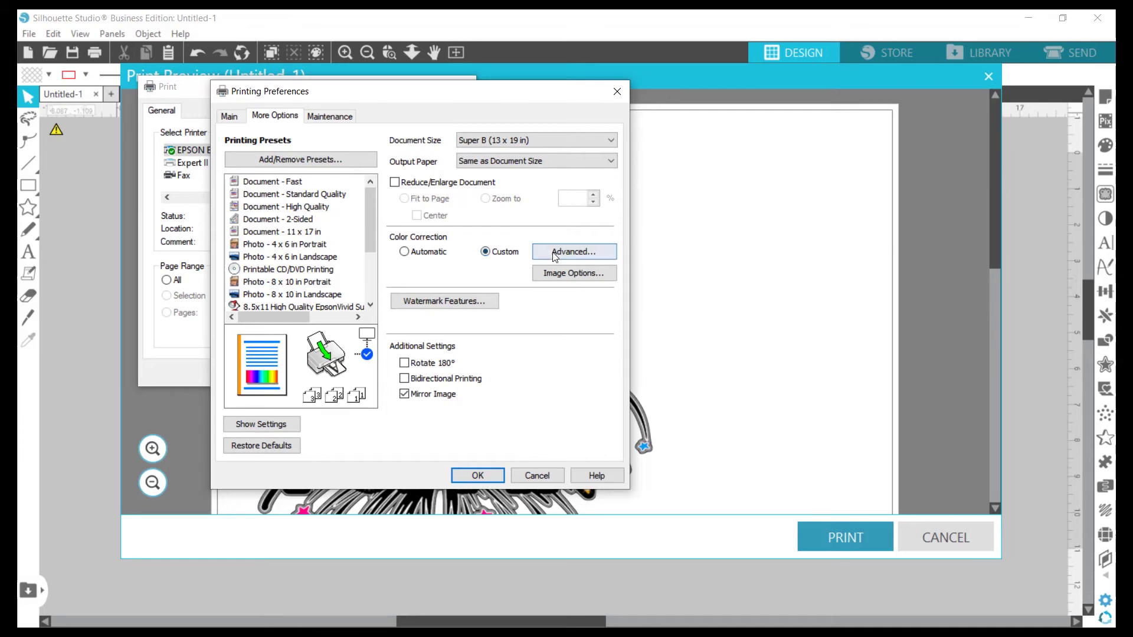
left_click(569, 253)
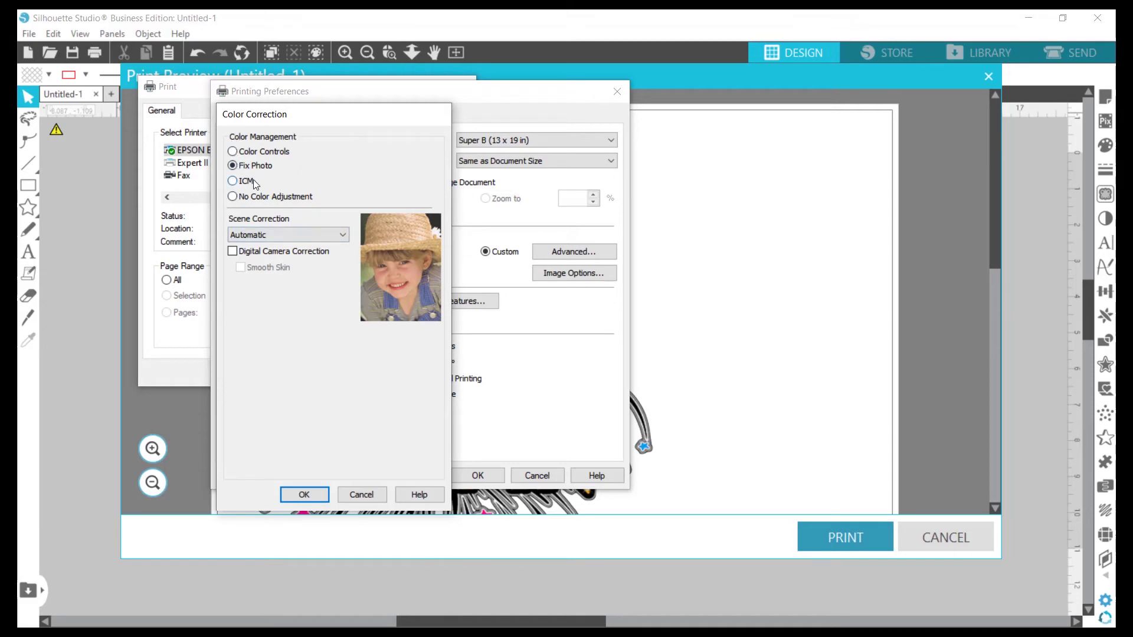
left_click(234, 183)
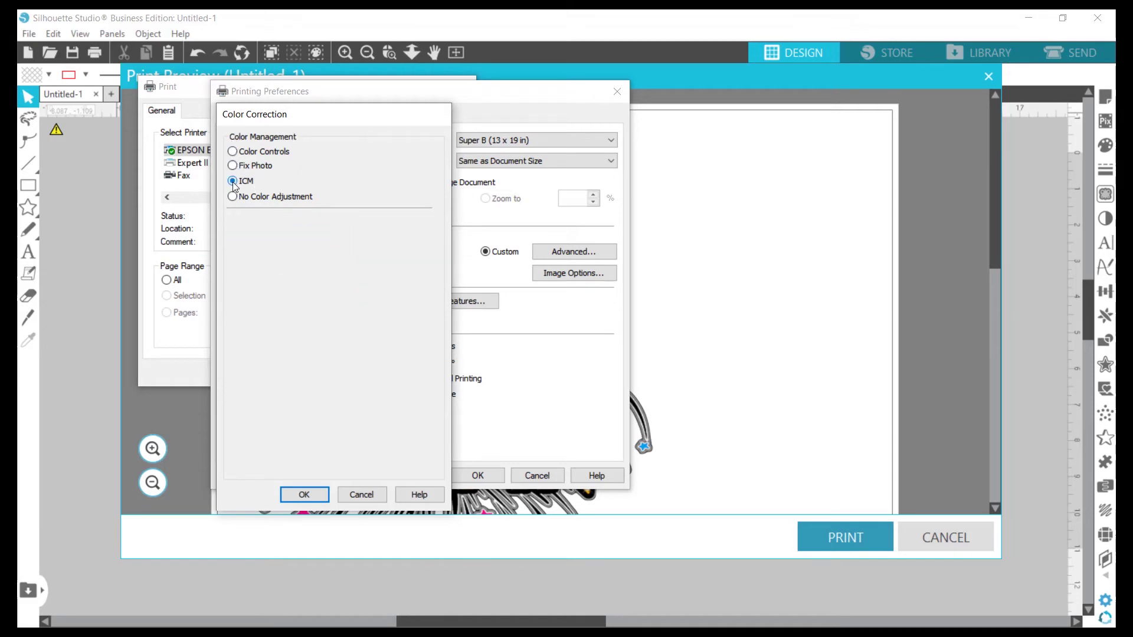
left_click(304, 493)
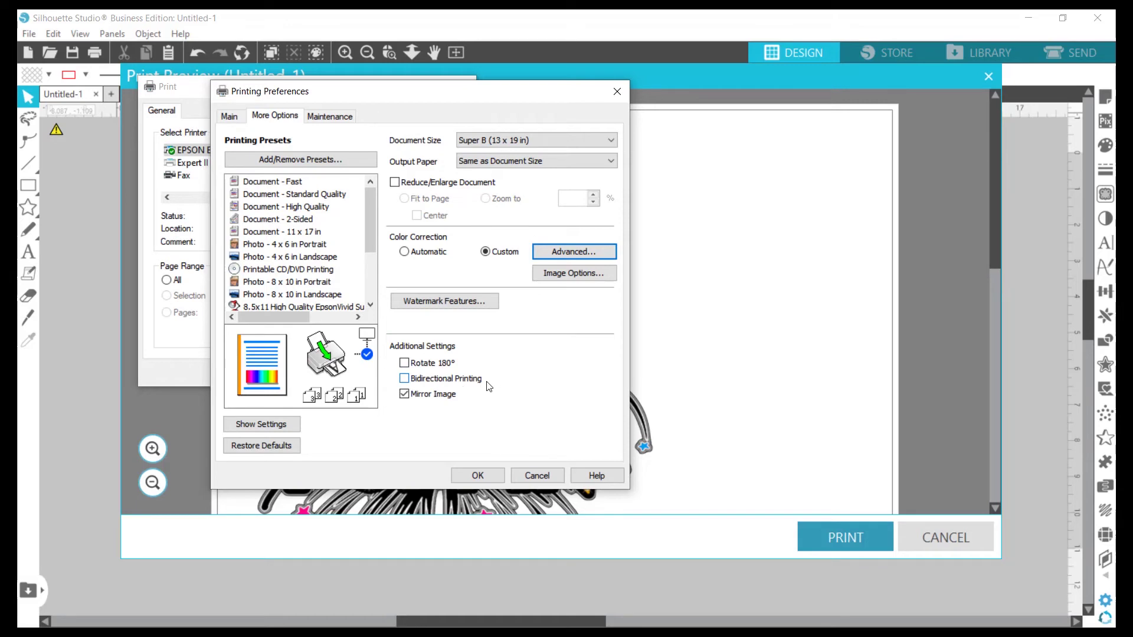
left_click(409, 384)
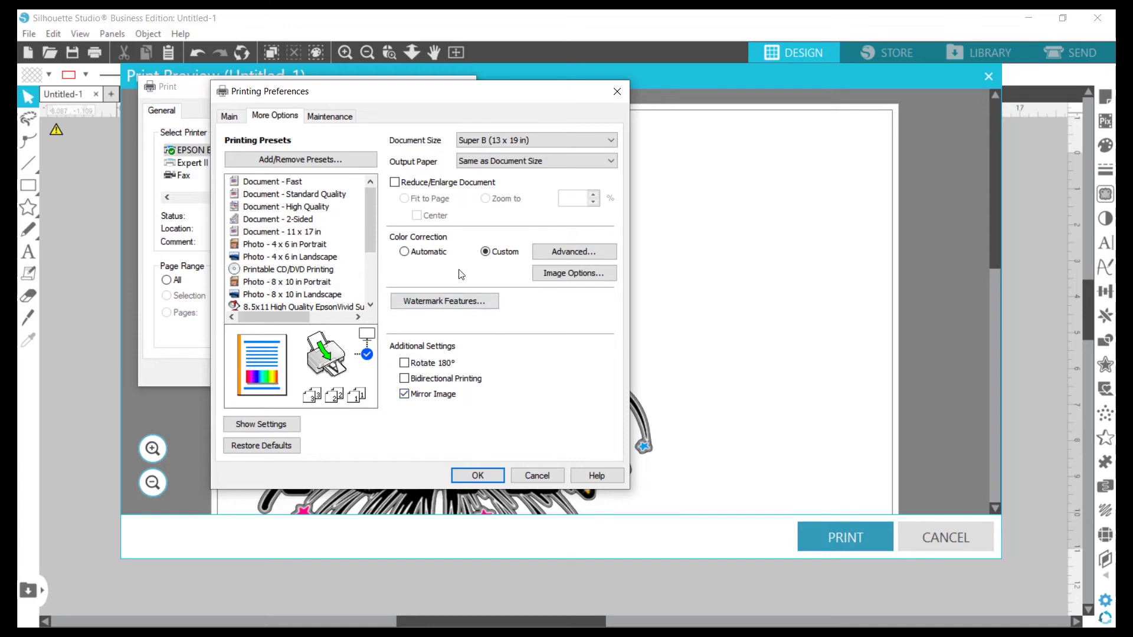
Save the current print settings as a preset named "icm part 2" with the purple book icon, and close the custom settings.
left_click(230, 116)
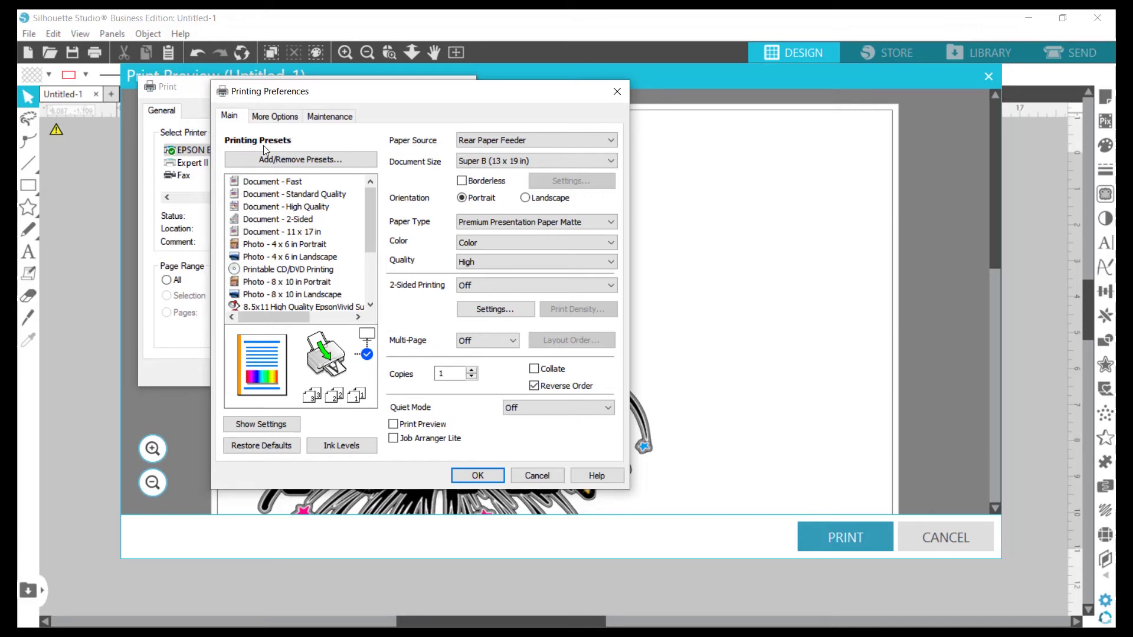
mouse_move(366, 200)
left_mouse_down()
mouse_move(373, 238)
mouse_move(372, 181)
left_mouse_up()
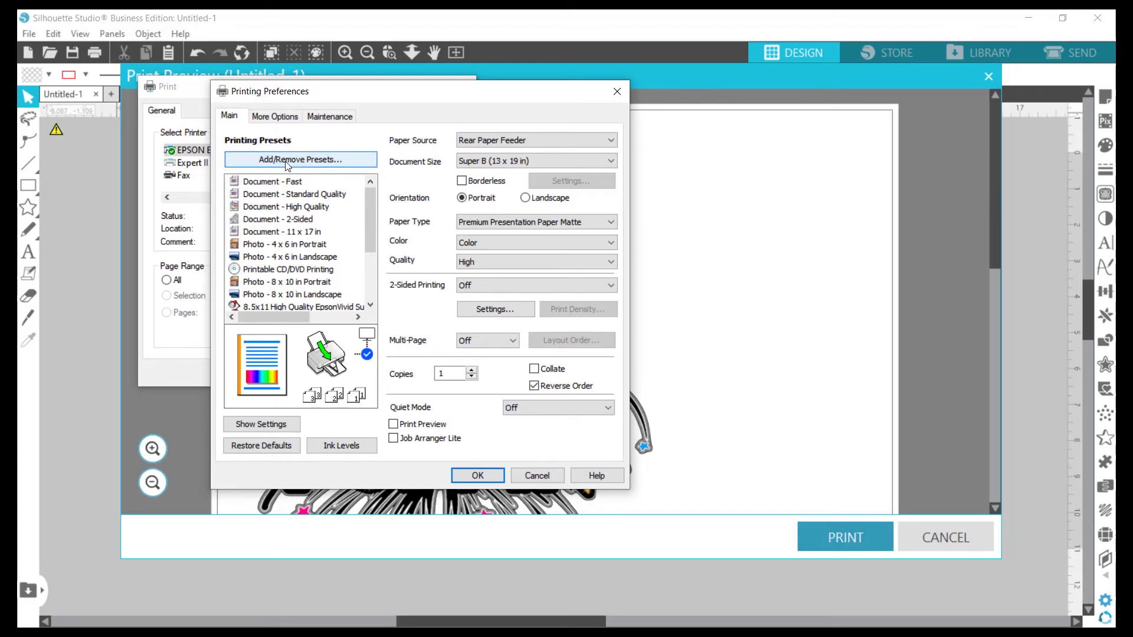
left_click(310, 164)
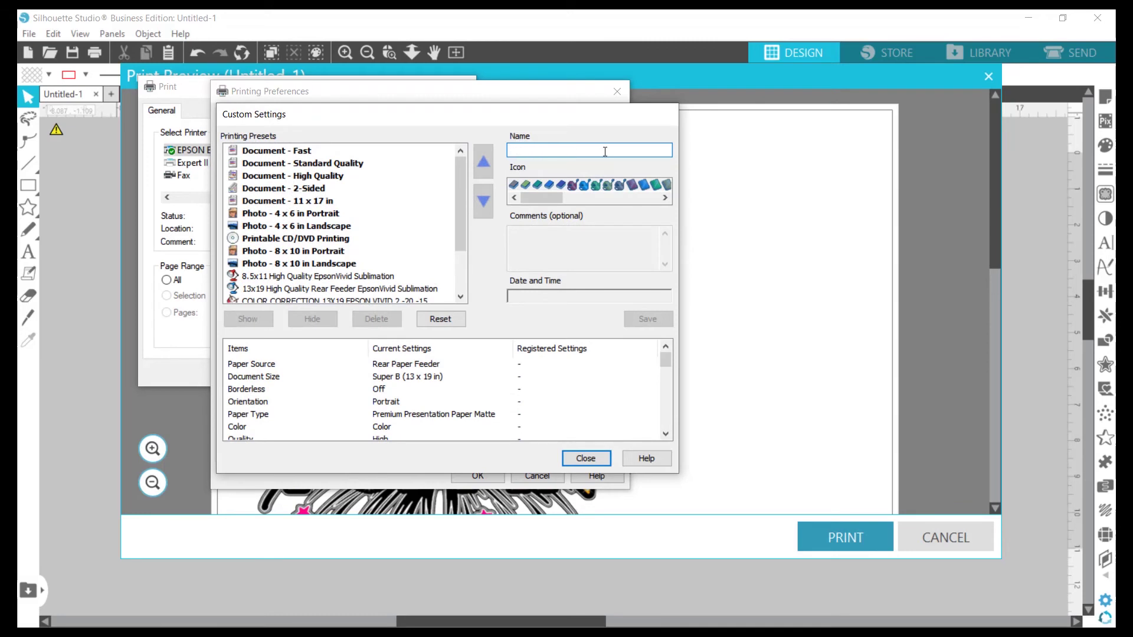
type("icm")
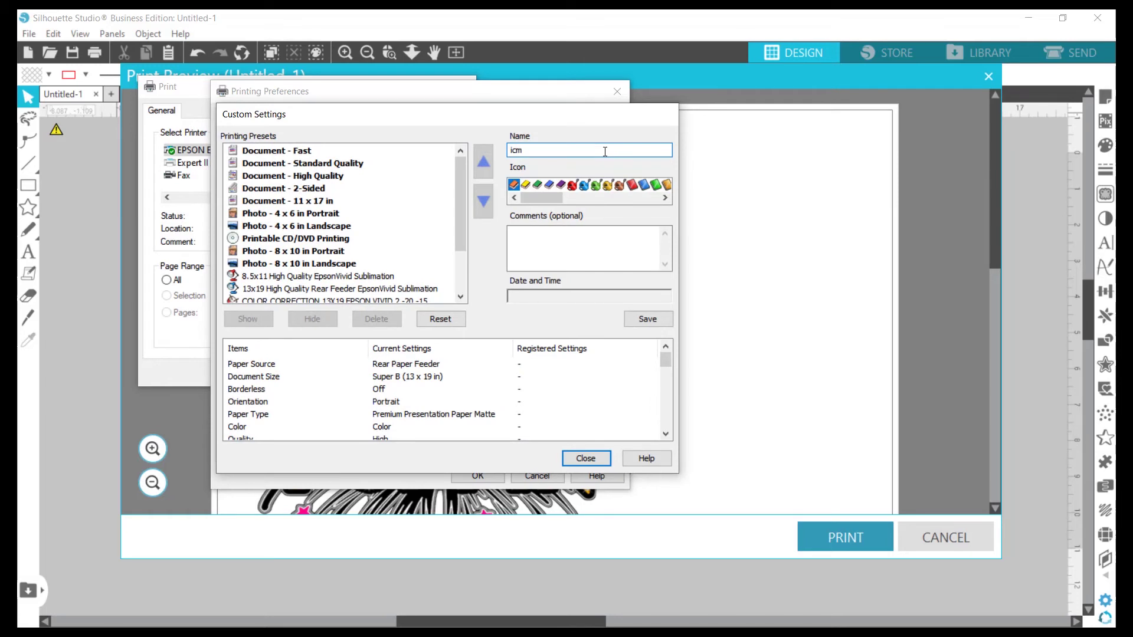
type(" part 2")
left_click(561, 184)
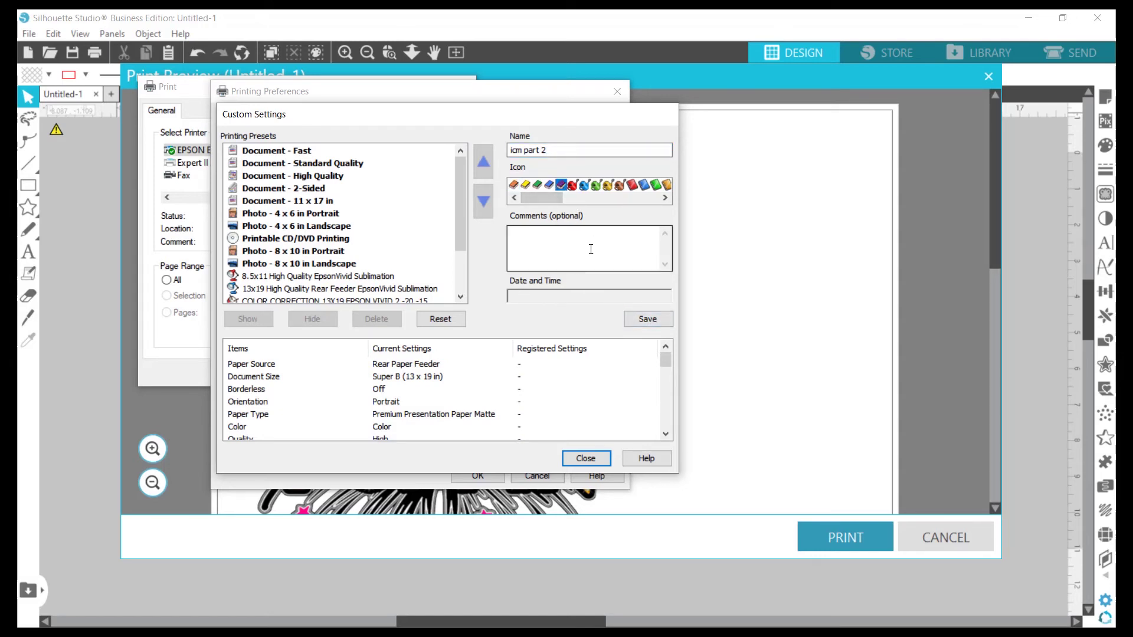
left_click(647, 319)
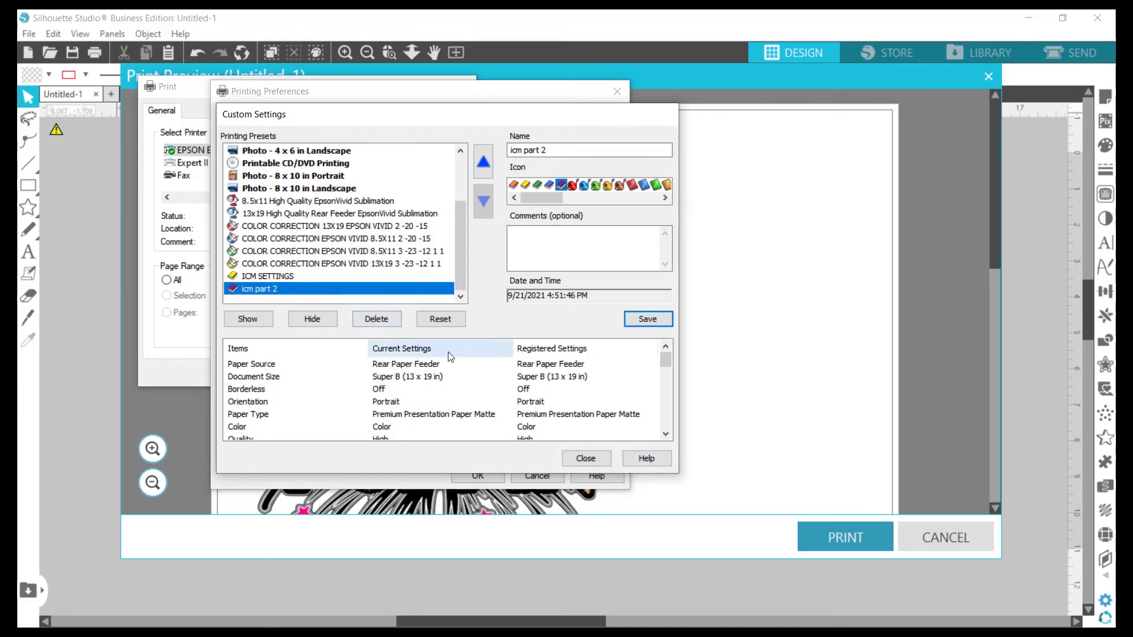
left_click(590, 462)
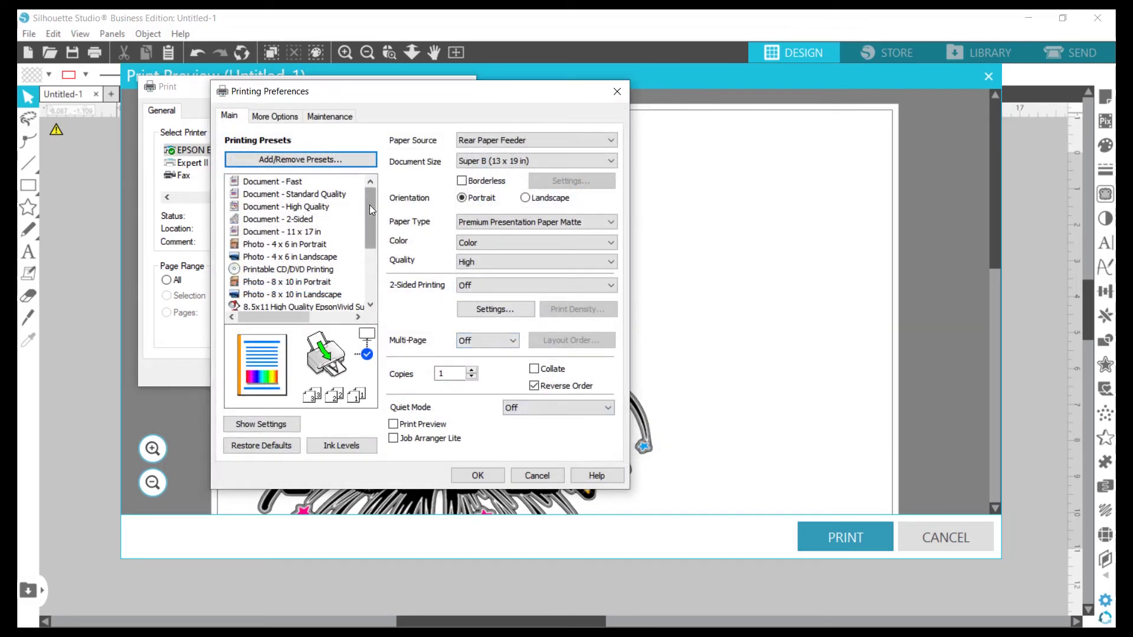
Load the icm part 2 preset and check its advanced color correction mode without changing it.
left_click_drag(370, 193, 369, 254)
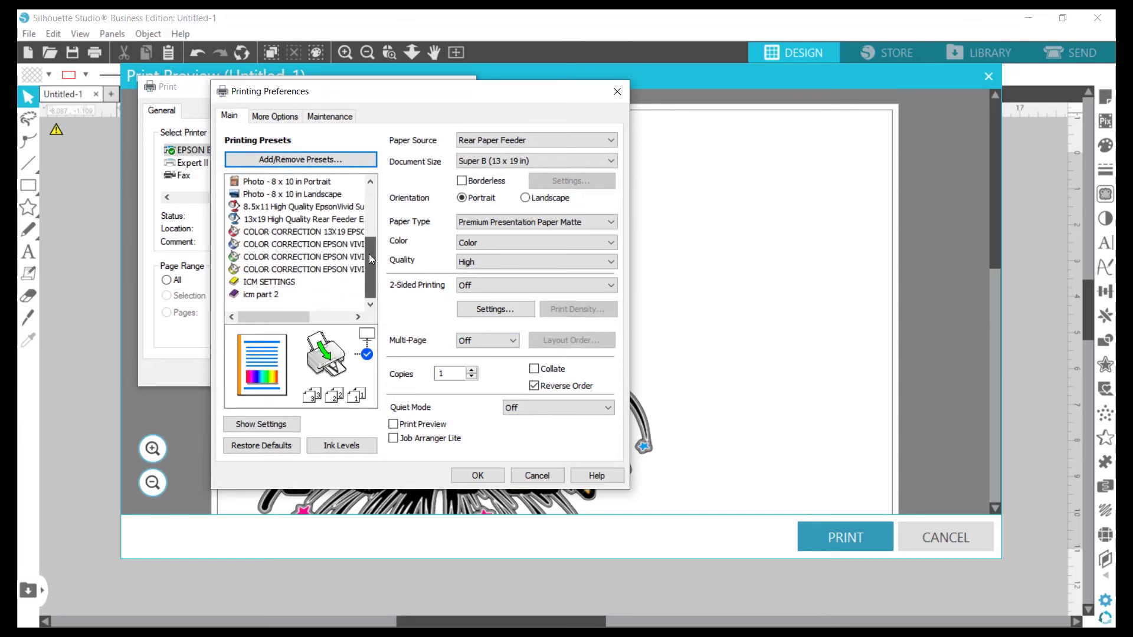
left_click(273, 295)
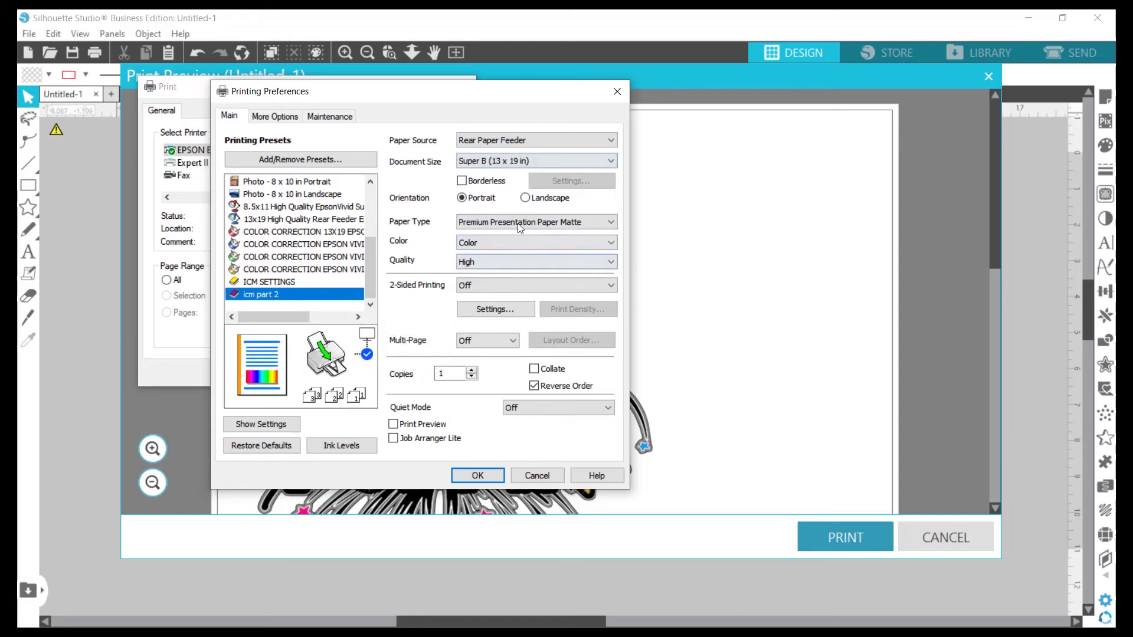
left_click(275, 116)
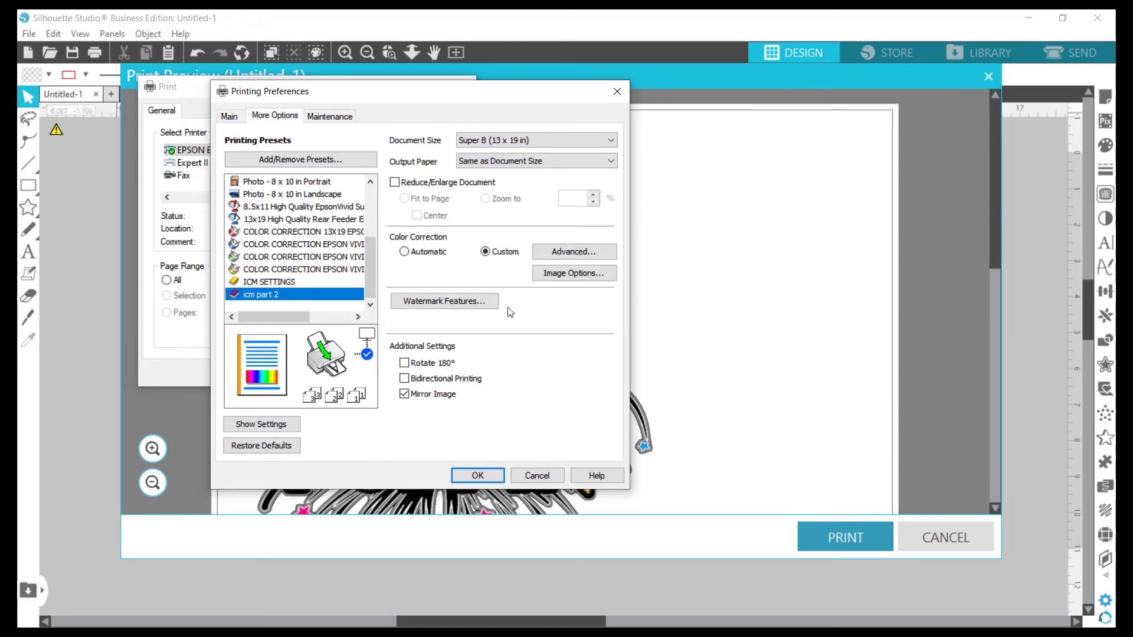
left_click(535, 255)
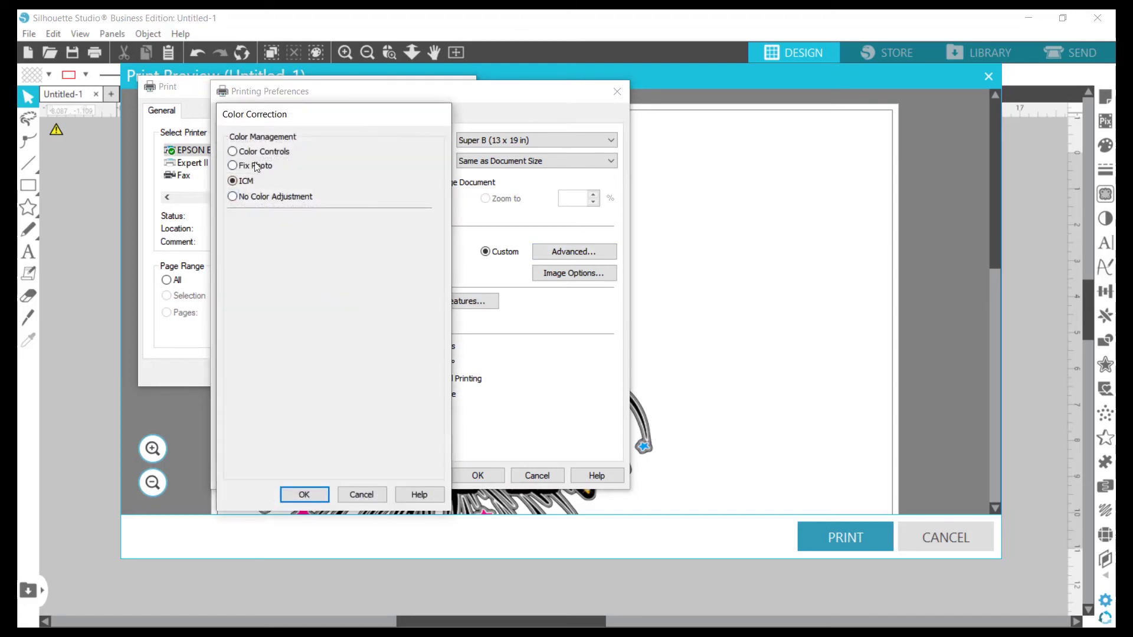
left_click(363, 496)
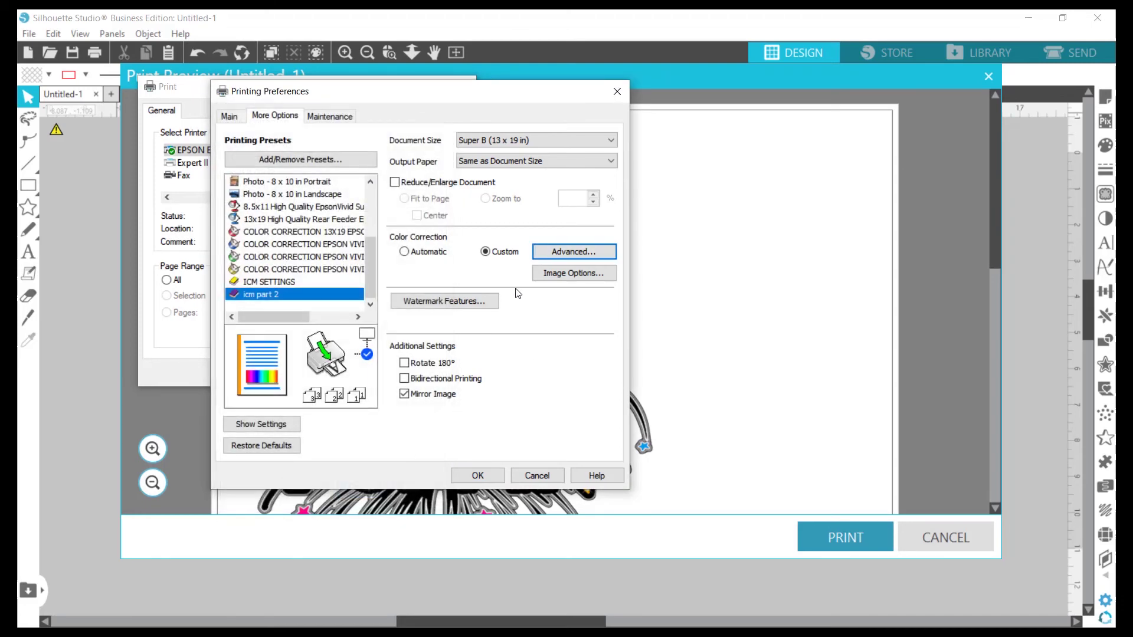
Accept the printing preferences, then cancel the print job and close its preview.
left_click(477, 476)
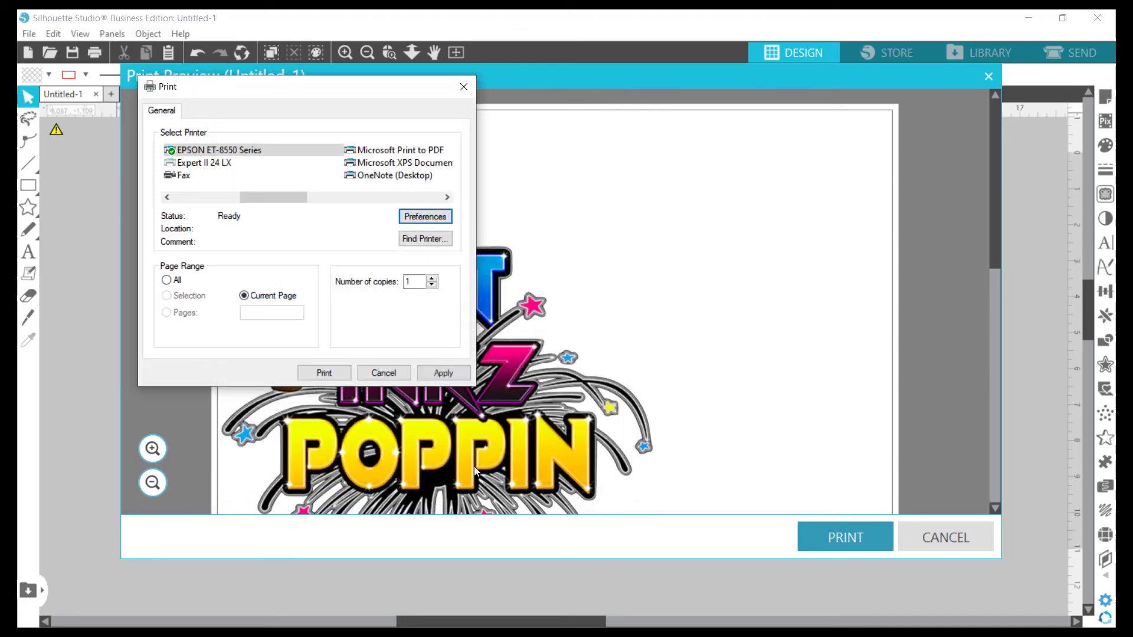
left_click(379, 378)
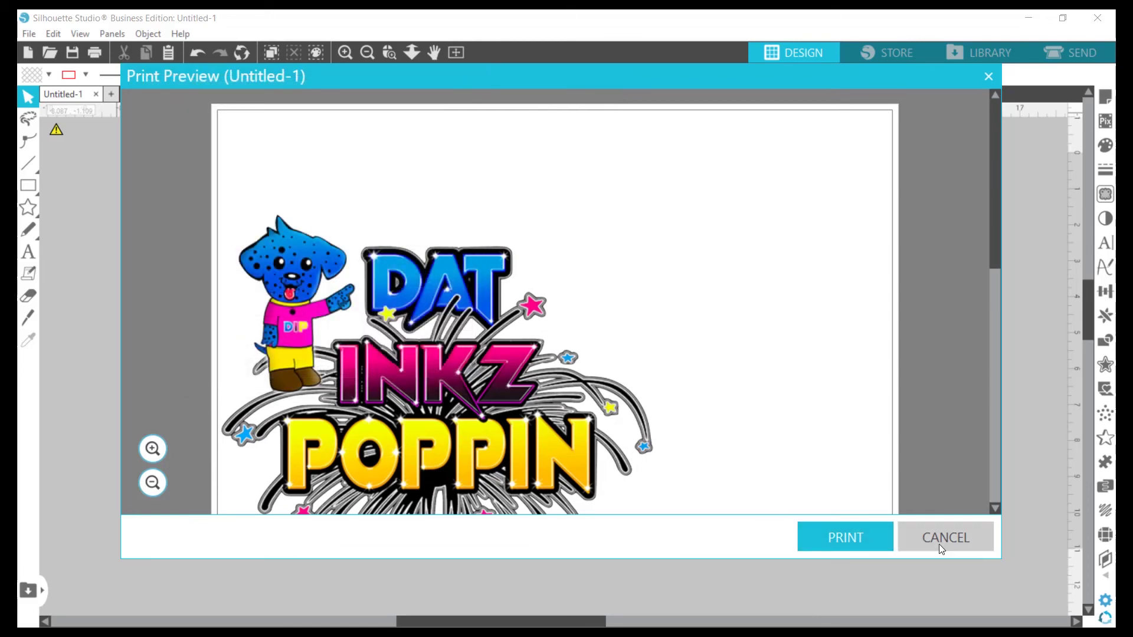
left_click(944, 539)
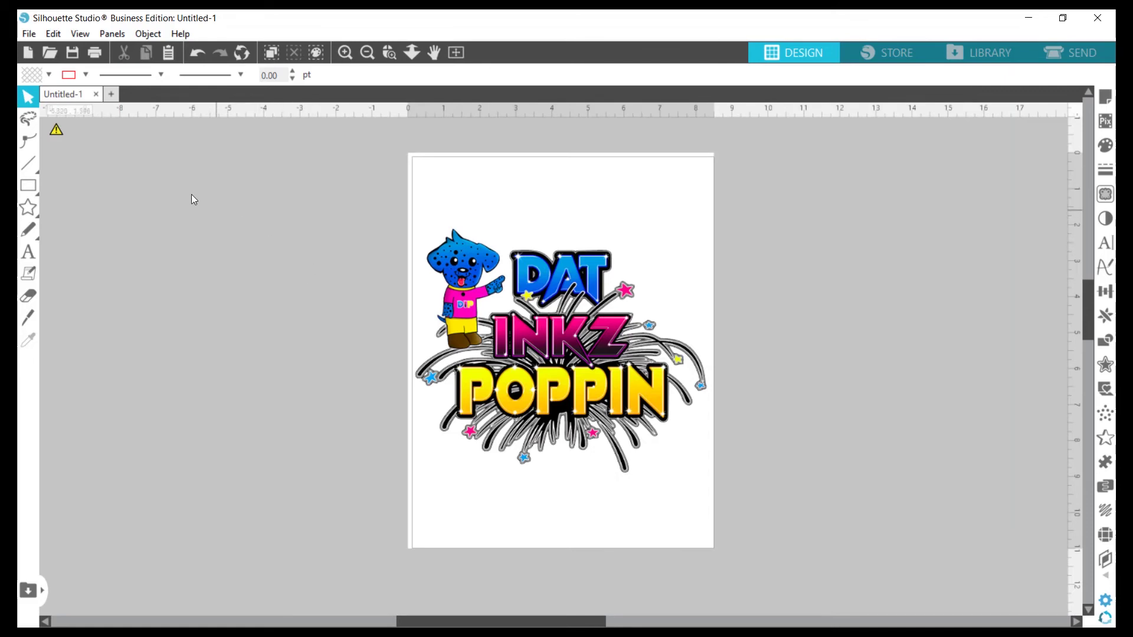
Start the print again and reopen the EPSON ET-8550 Series printing preferences.
left_click(96, 57)
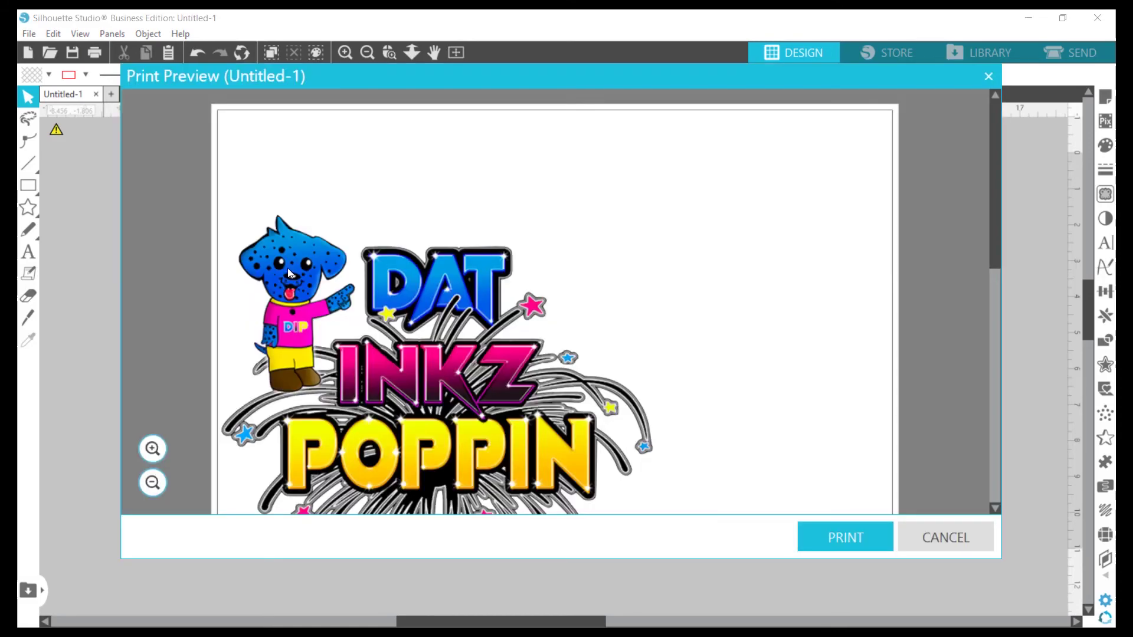
left_click(840, 535)
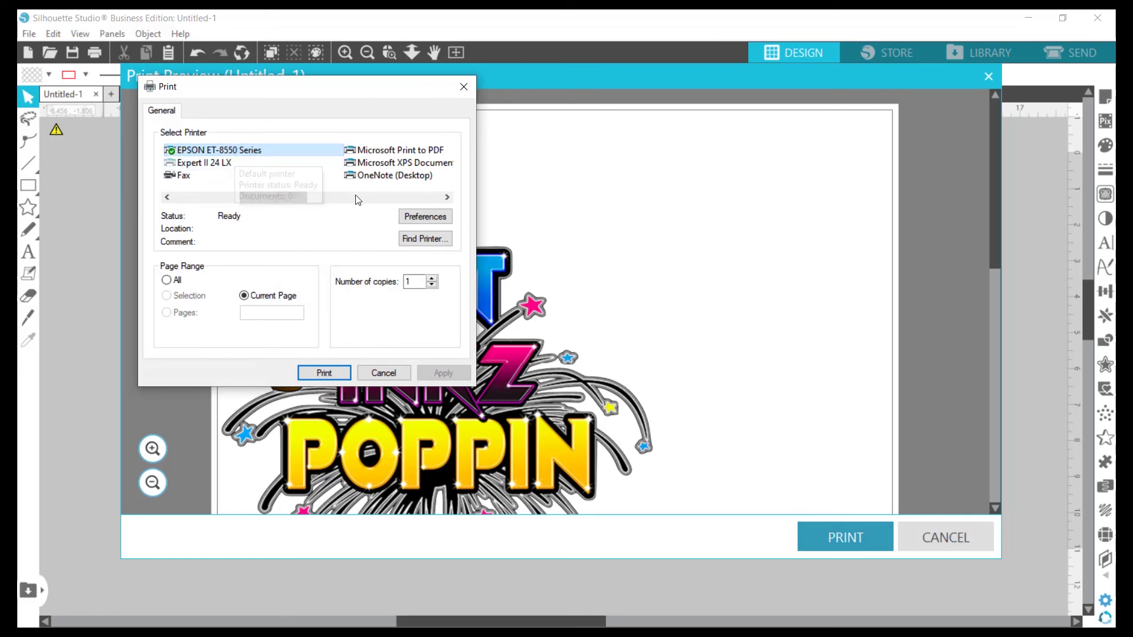
left_click(429, 219)
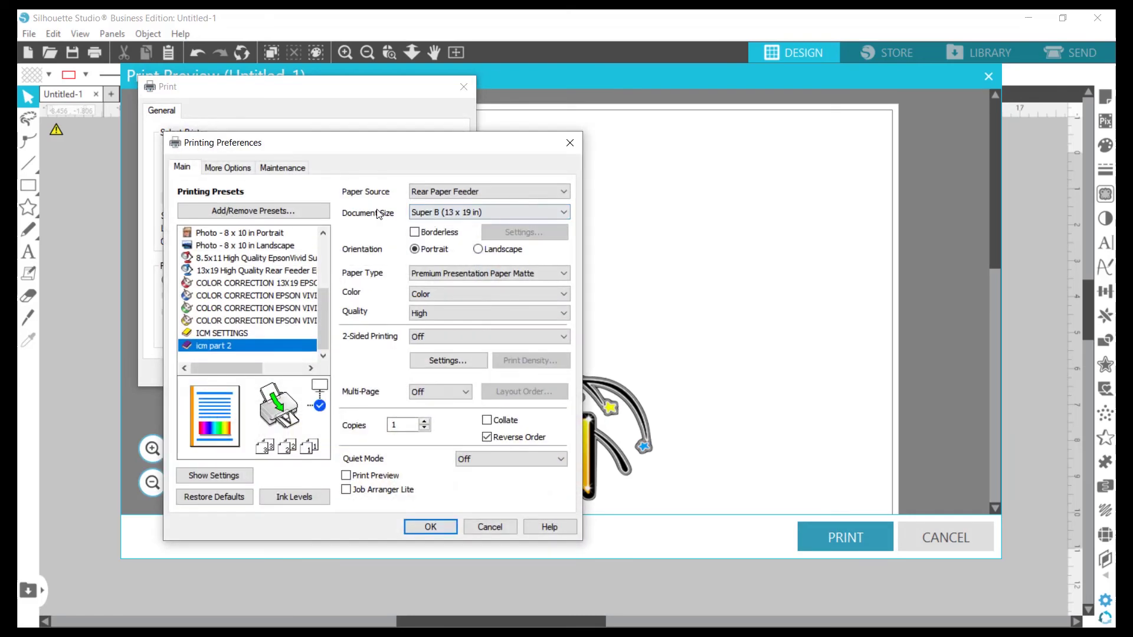
Compare the 8.5X11 color correction, icm part 2, 8.5x11 High Quality EpsonVivid and Photo - 8 x 10 in Landscape presets, and select ICM SETTINGS.
left_click(235, 308)
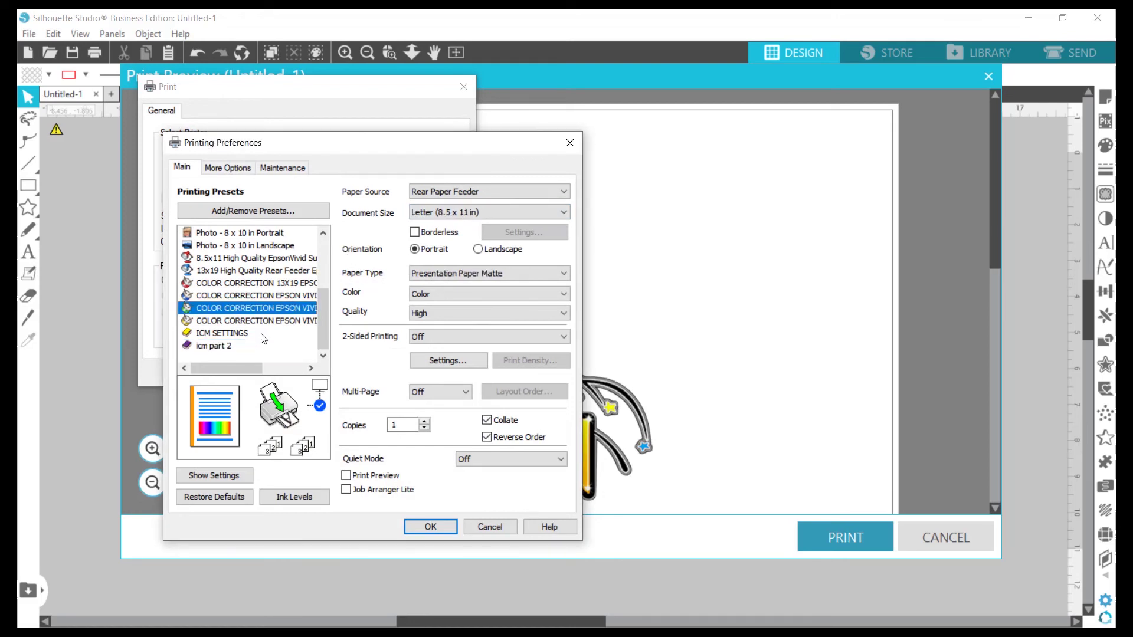
left_click(226, 348)
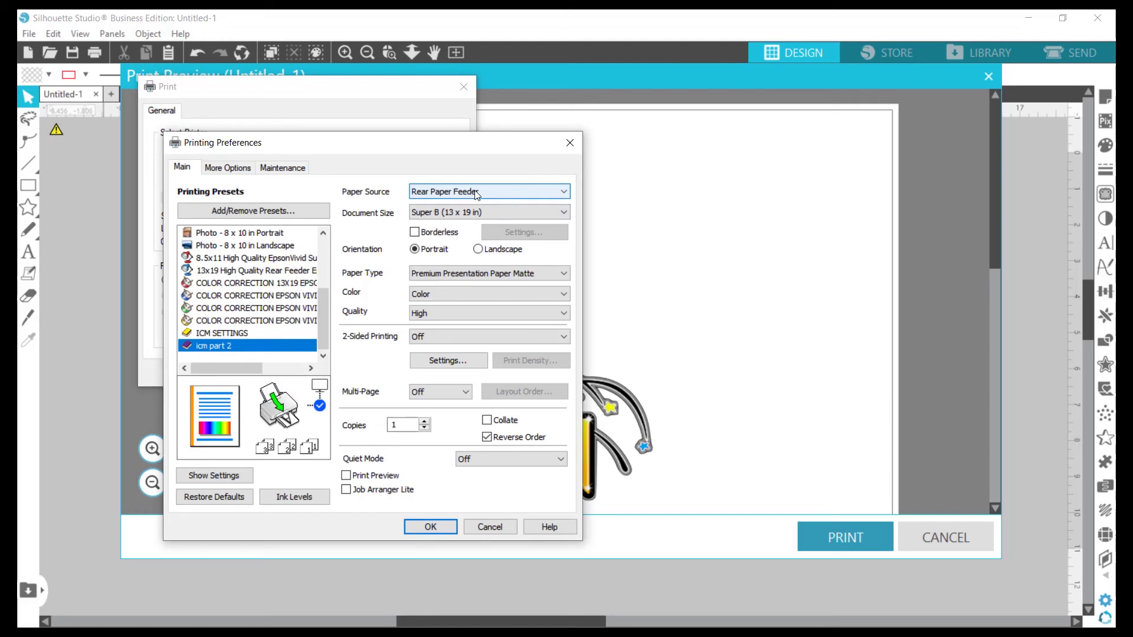
left_click(282, 258)
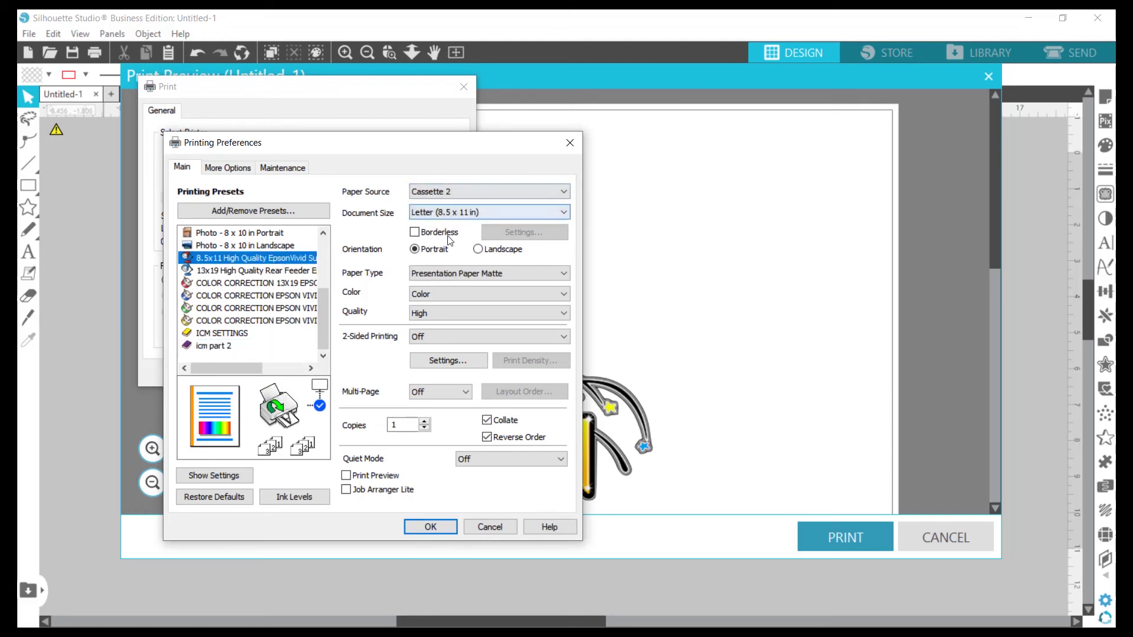
left_click(248, 245)
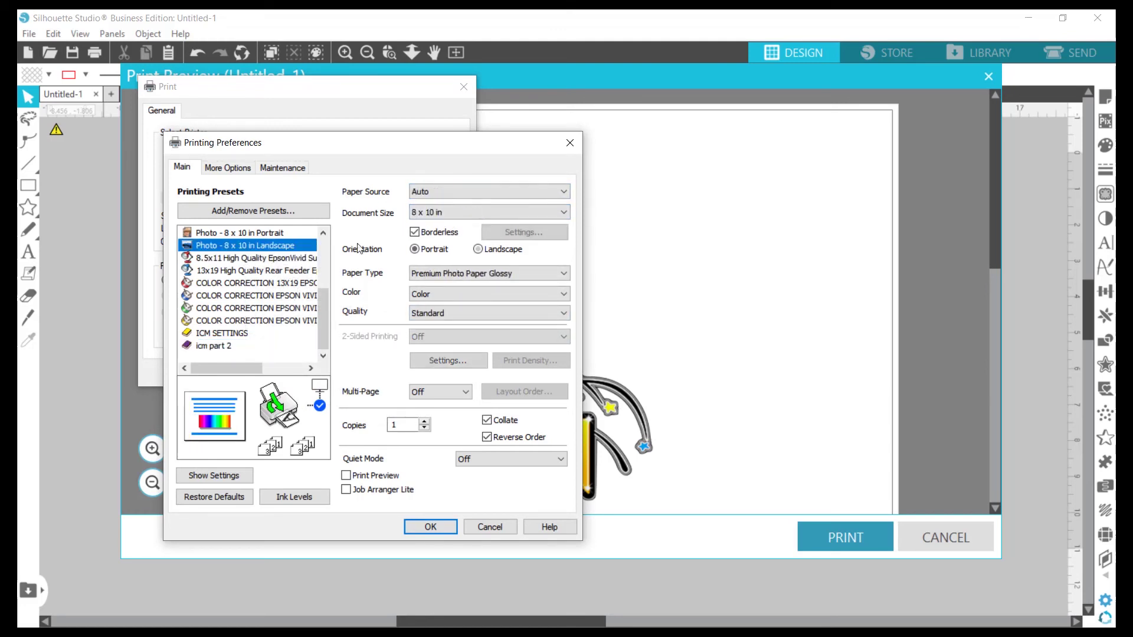
left_click(208, 335)
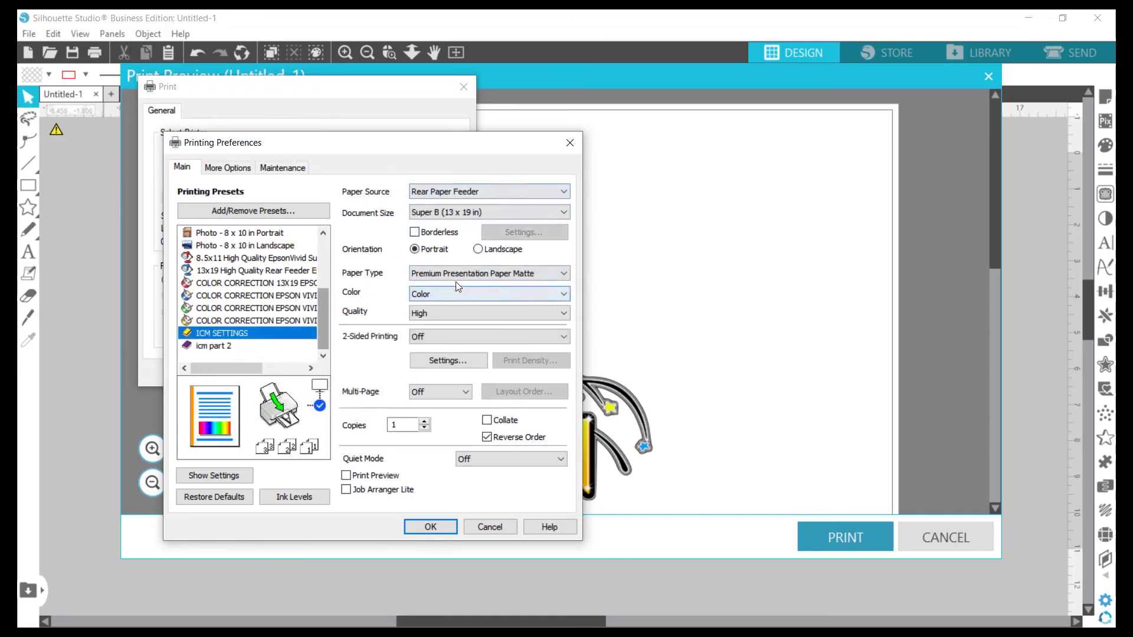
Load the icm part 2 preset and check its advanced color correction mode, leaving the settings unchanged.
left_click(226, 346)
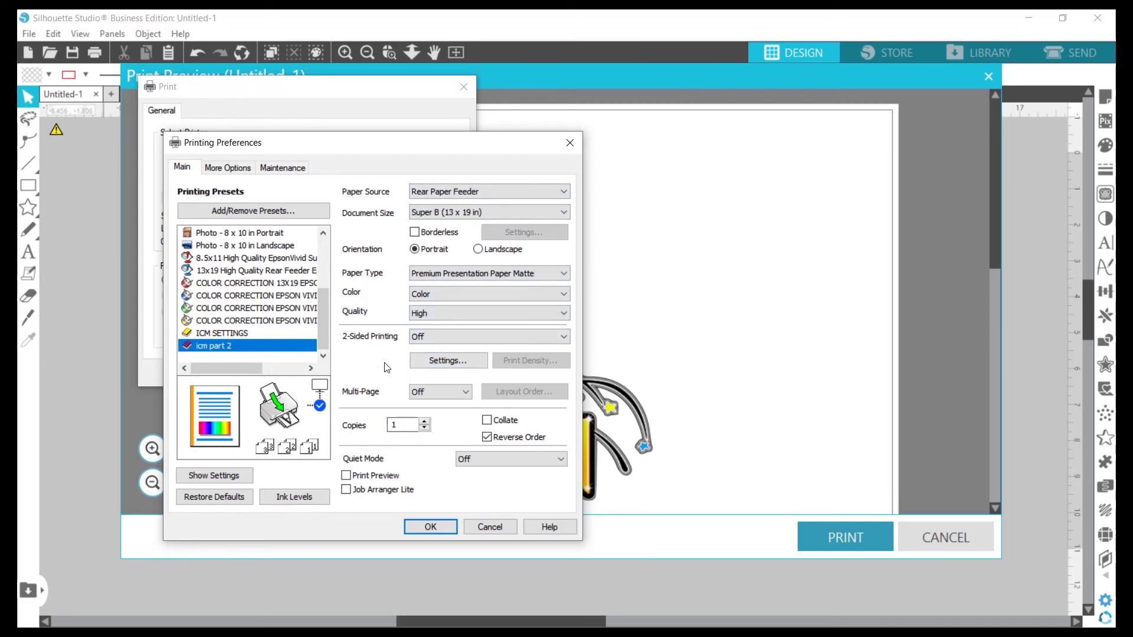
left_click(224, 170)
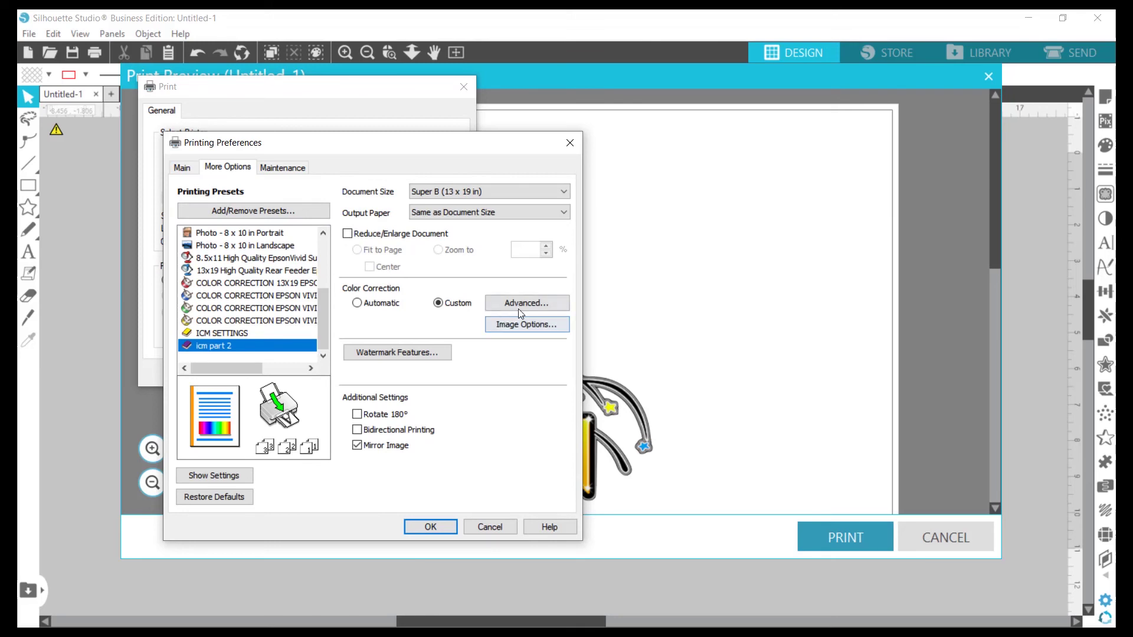
left_click(521, 311)
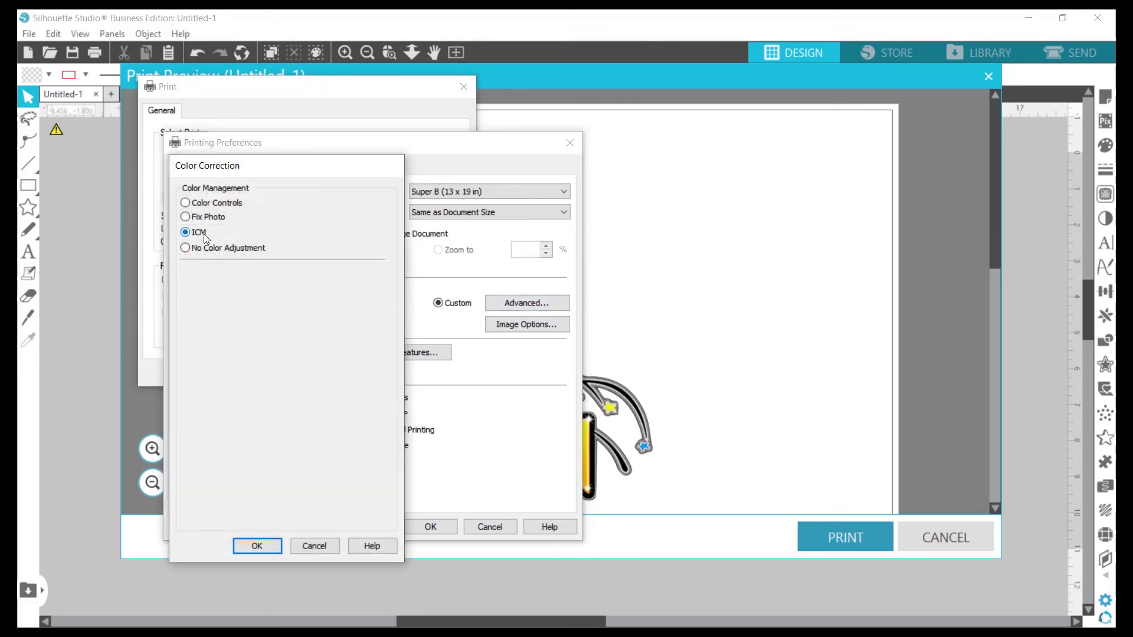
left_click(323, 547)
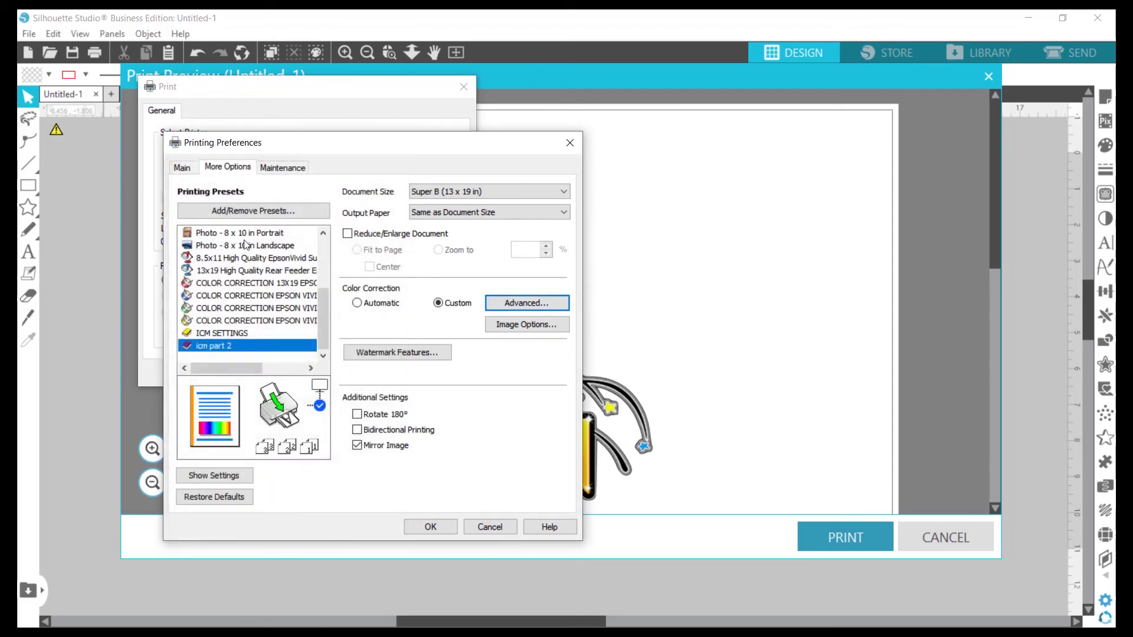
Compare the color correction settings of the Photo - 8 x 10 in Portrait and 8.5x11 High Quality EpsonVivid presets.
left_click(243, 233)
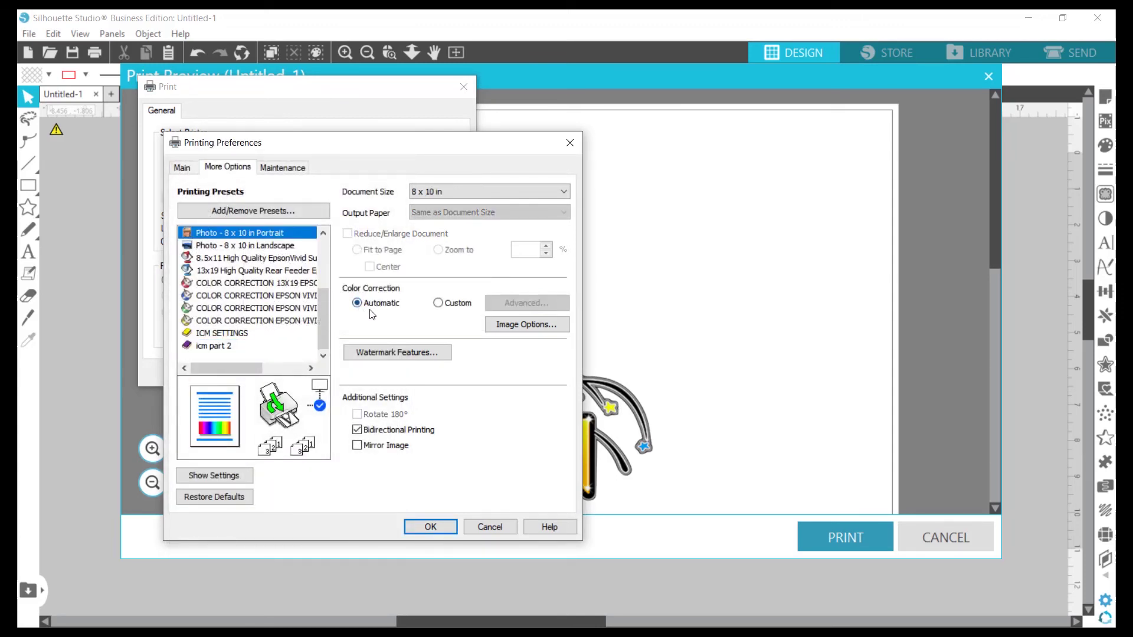
left_click(269, 259)
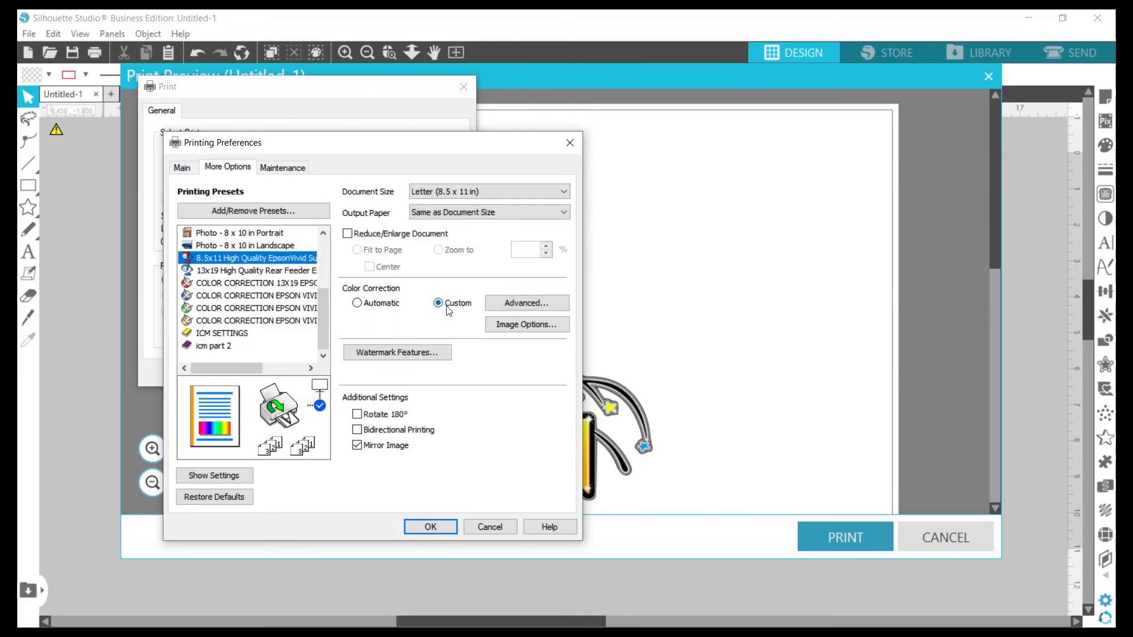
left_click(525, 304)
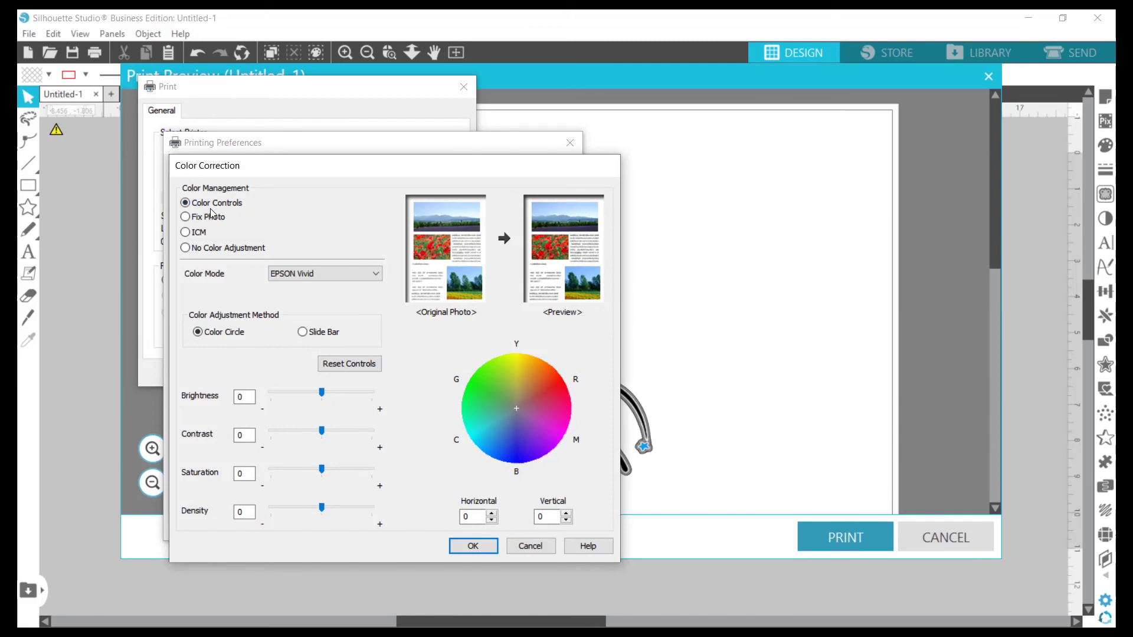
left_click(531, 544)
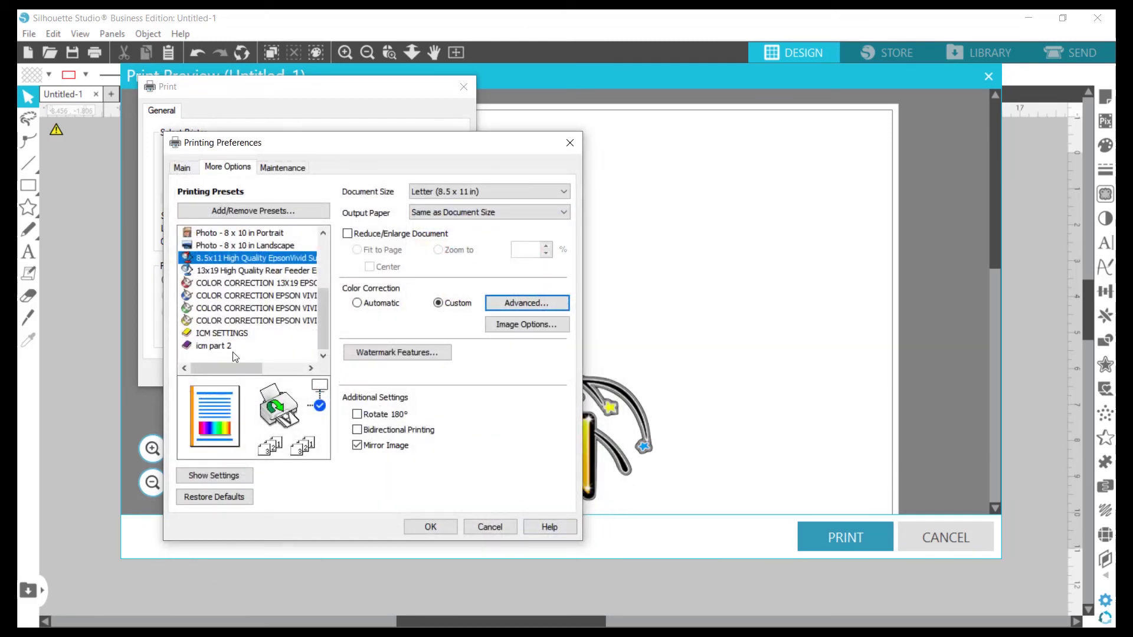
Close the printing preferences without accepting changes, and dismiss the print dialog and the print preview.
mouse_move(230, 353)
left_click(569, 142)
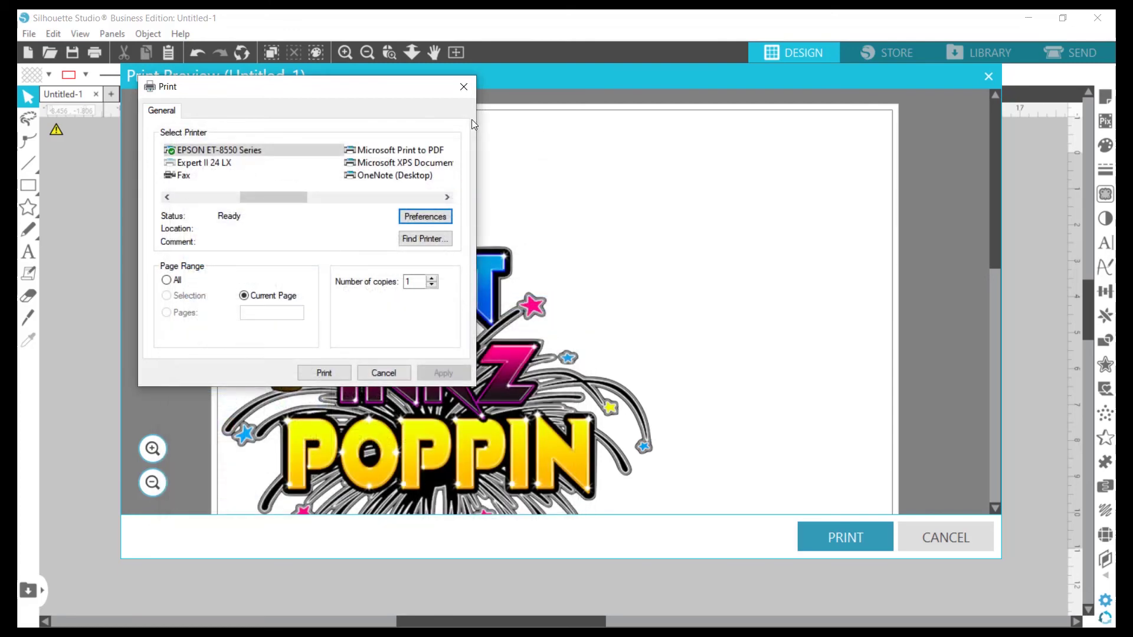
left_click(462, 87)
left_click(984, 81)
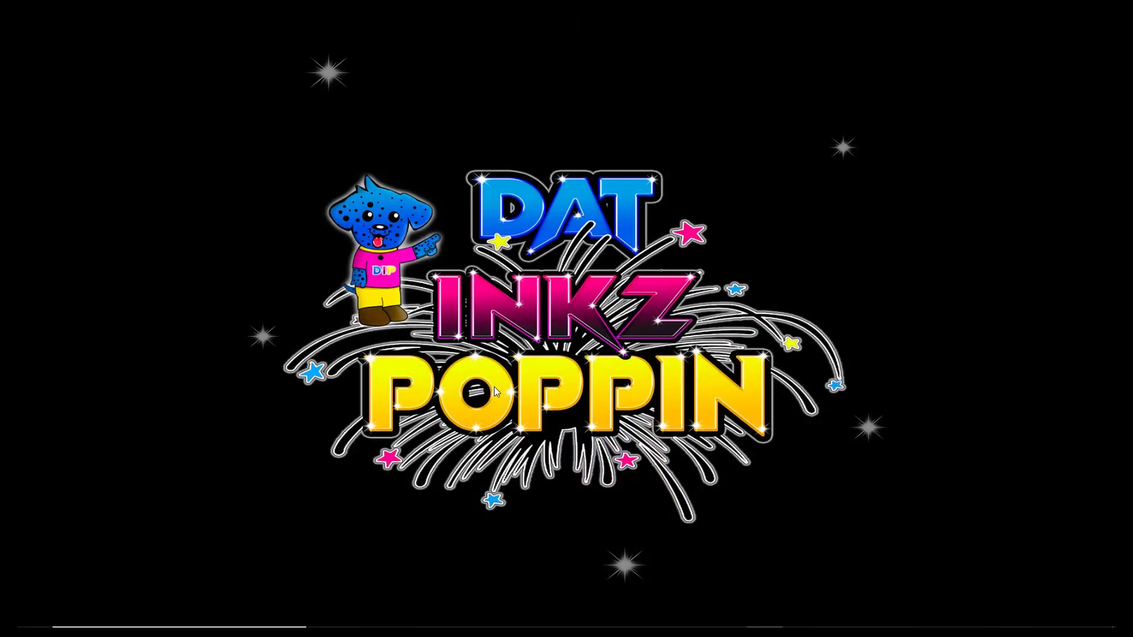
Open the Windows Control Panel from the Windows System group of installed programs.
mouse_move(62, 631)
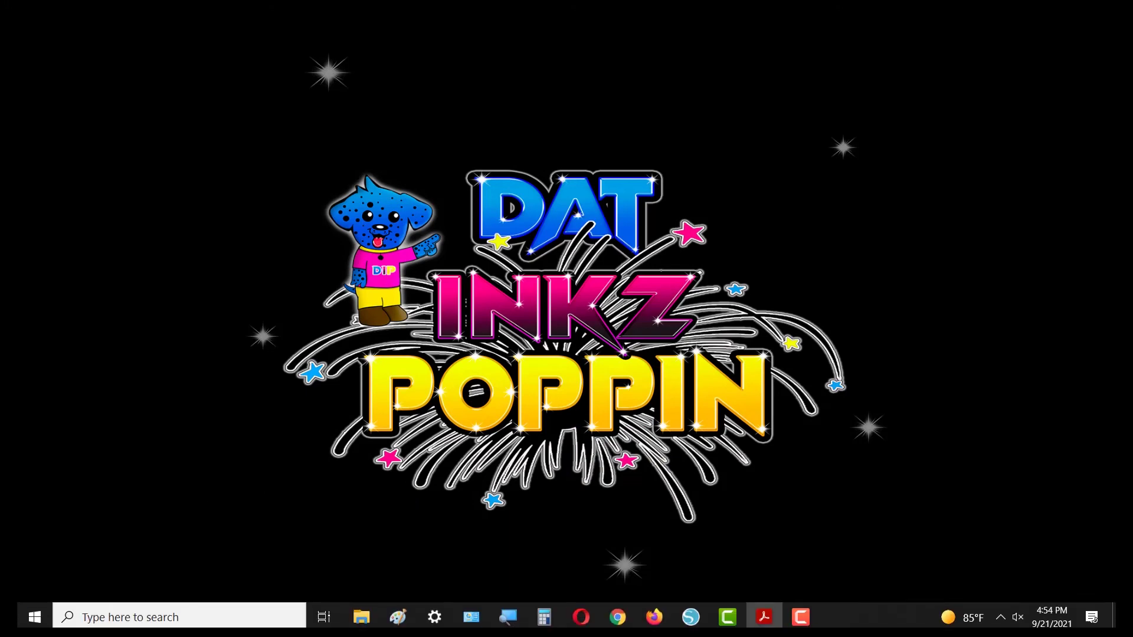
left_click(34, 617)
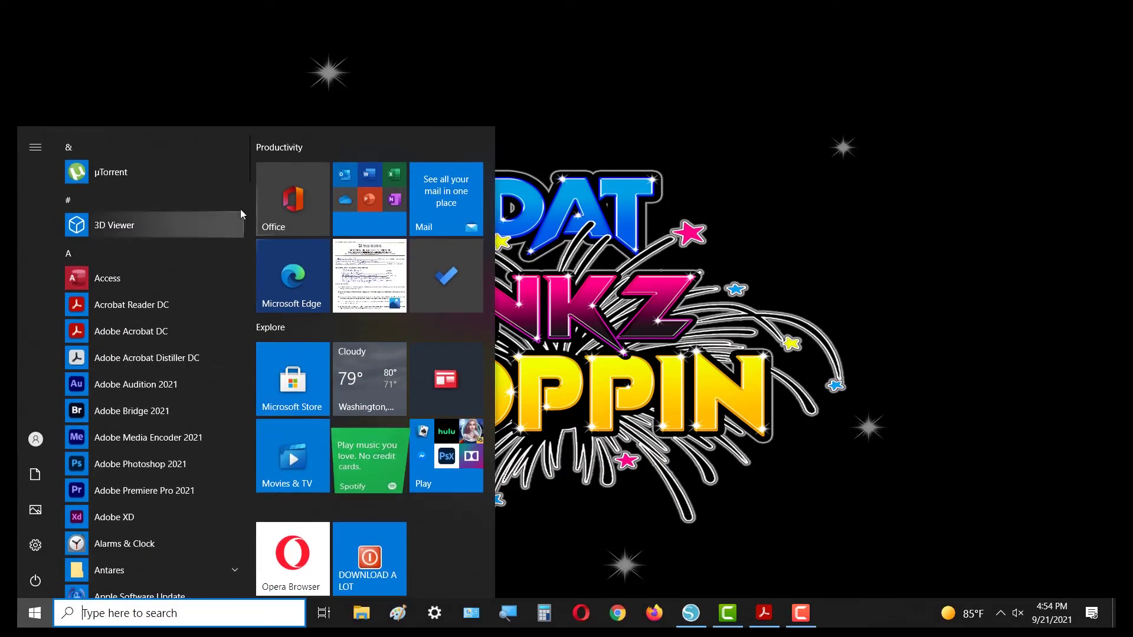
left_click_drag(248, 158, 252, 551)
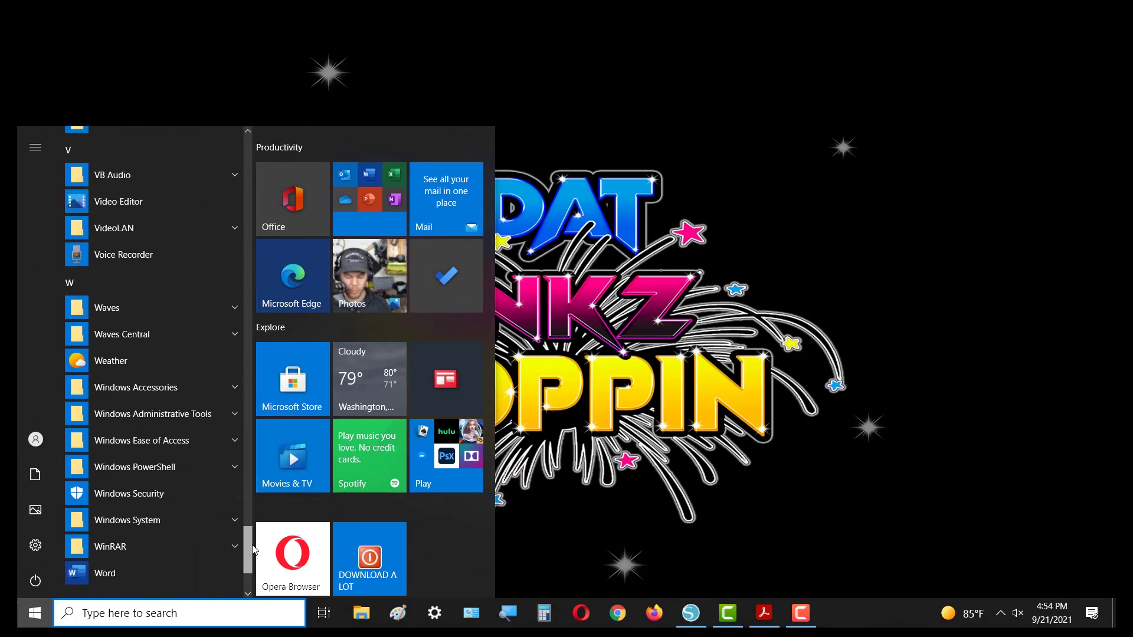
left_click(161, 522)
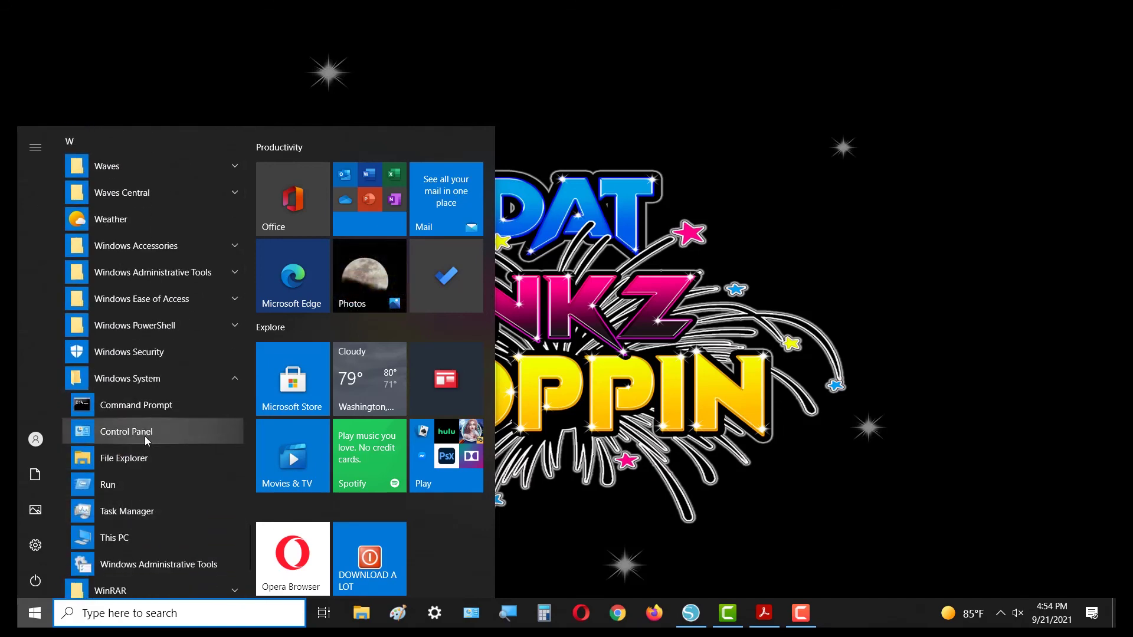
left_click(143, 433)
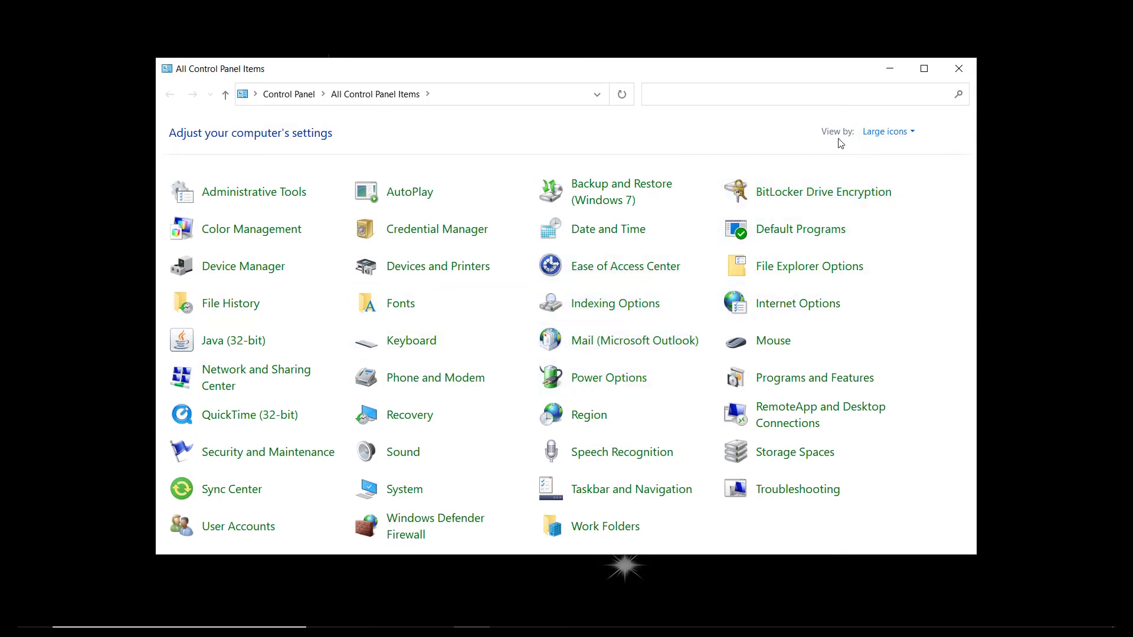
Try the Category and Small icons views of the Control Panel and return it to Large icons.
left_click(883, 132)
left_click(883, 150)
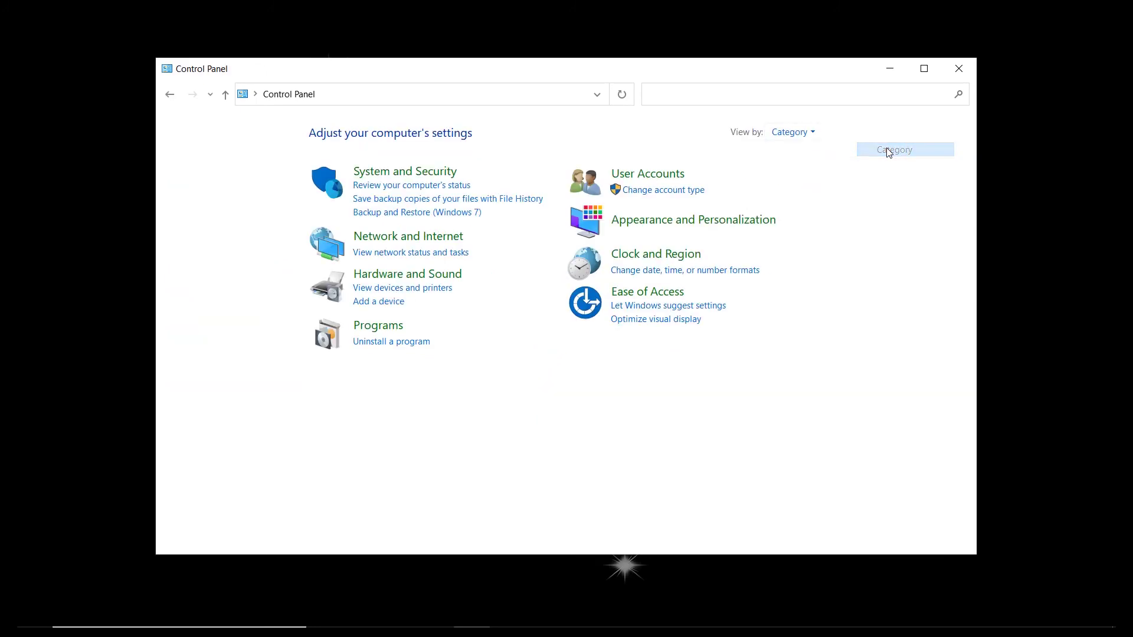
left_click(790, 132)
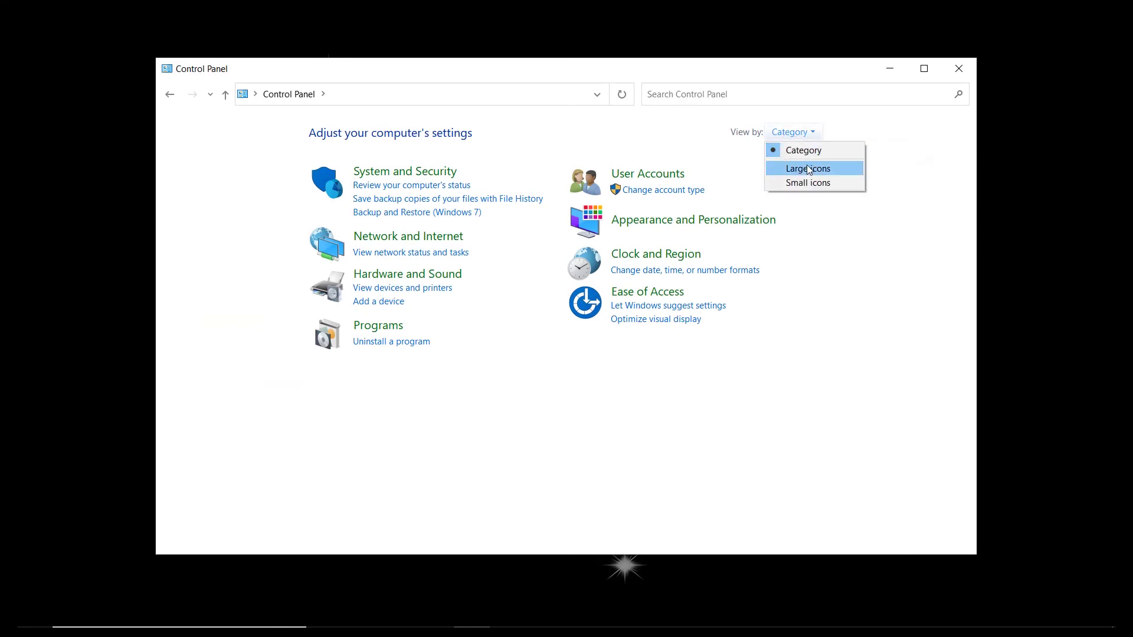
left_click(808, 183)
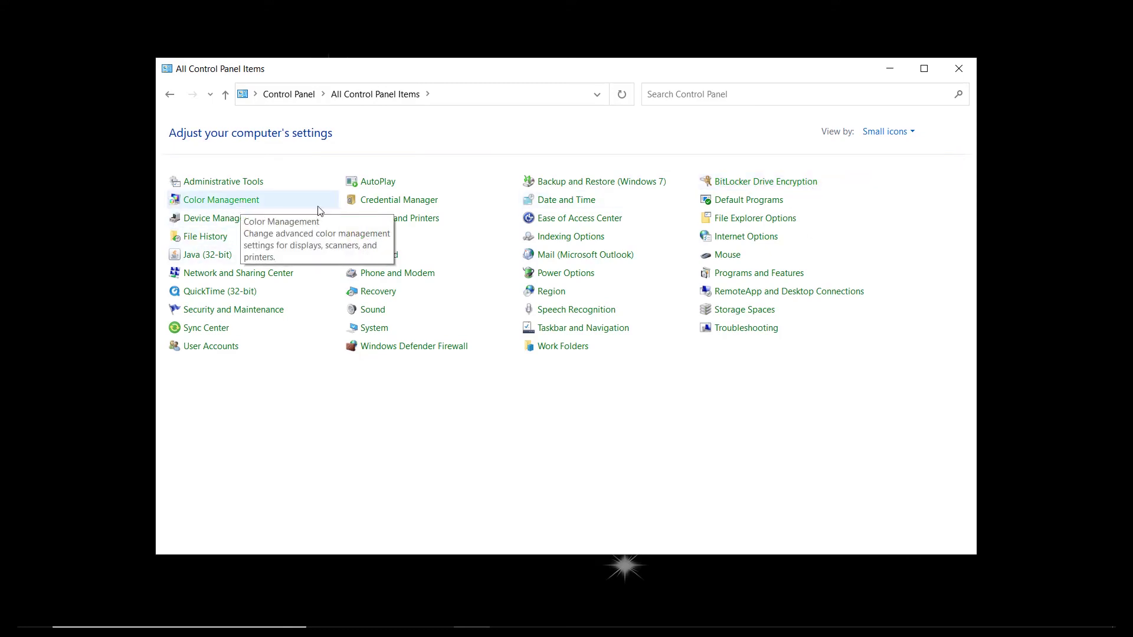
left_click(886, 132)
left_click(881, 169)
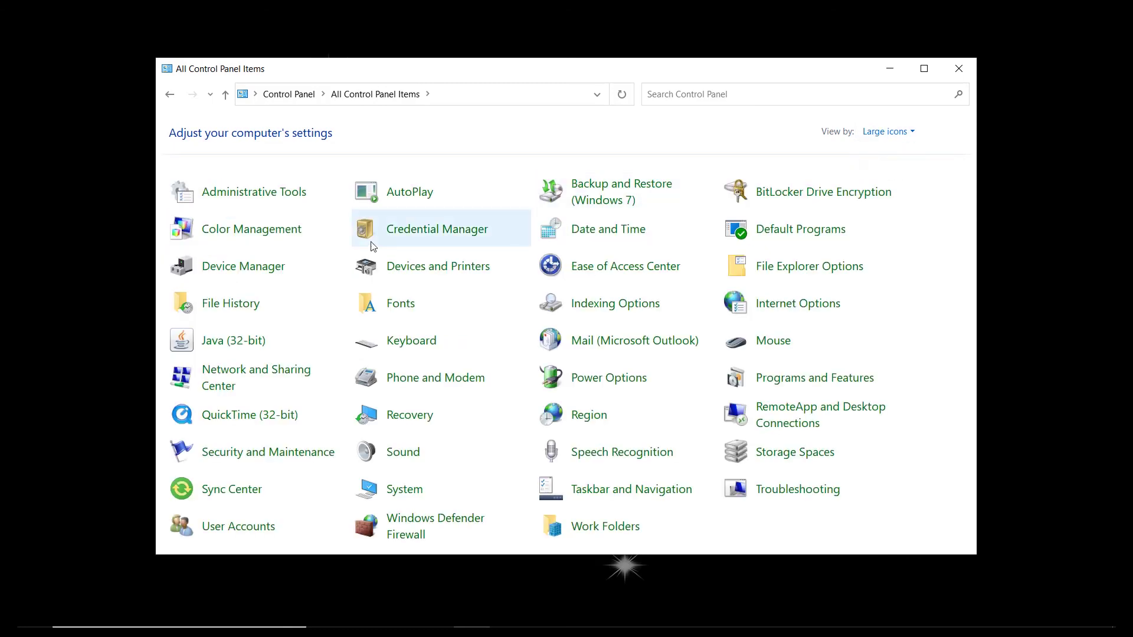
Open Color Management and choose Printer: EPSON ET-8550 Series as the device.
left_click(239, 234)
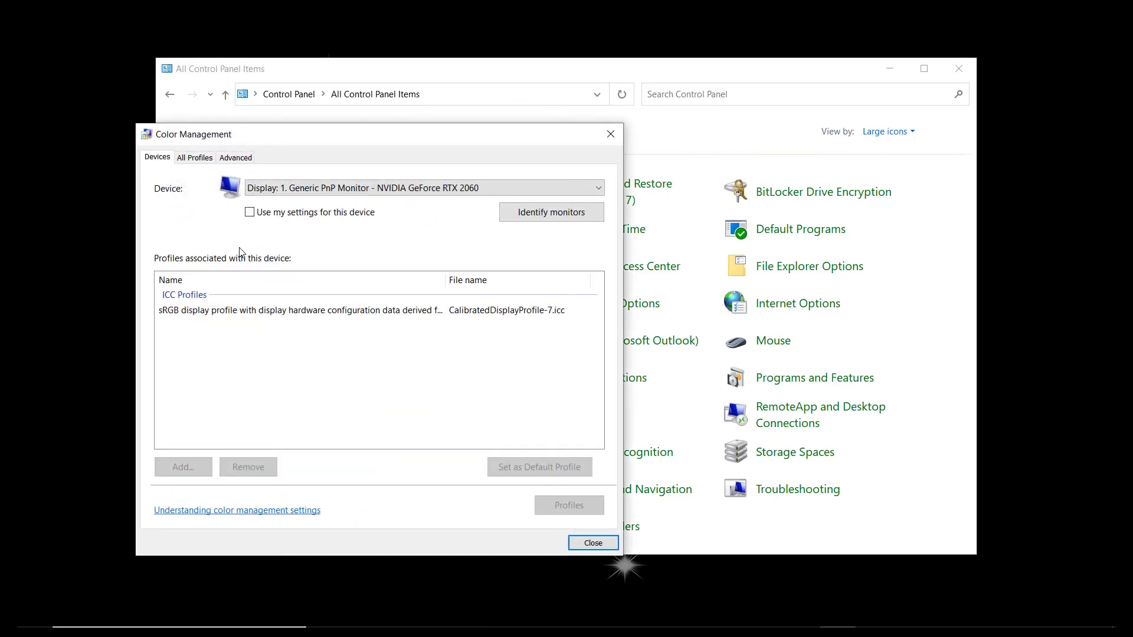
left_click(369, 185)
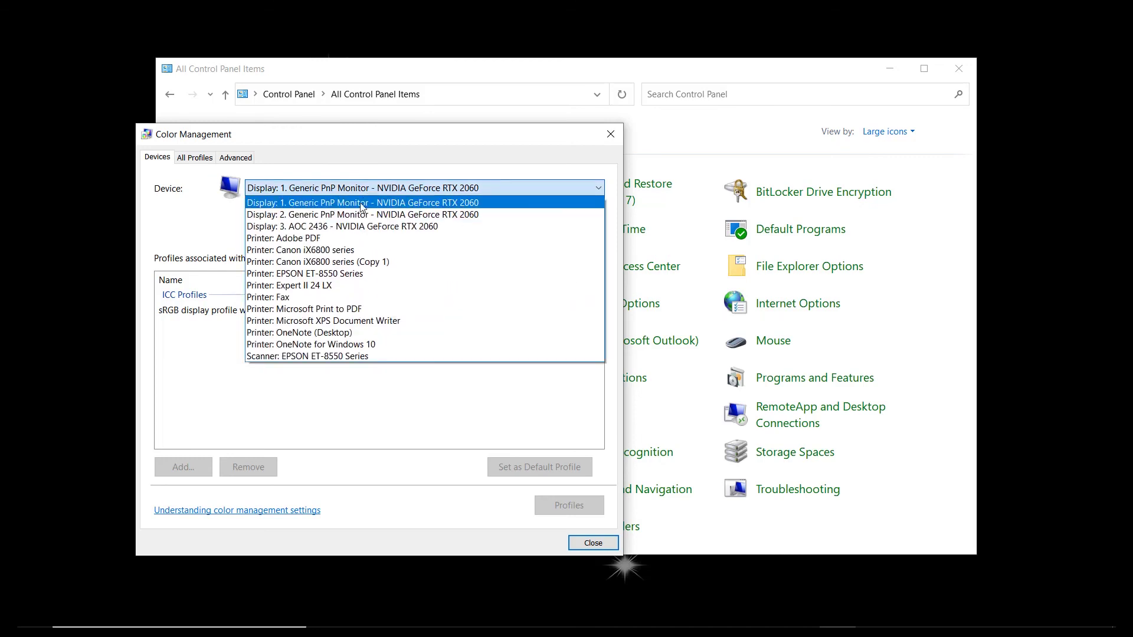
left_click(259, 190)
left_click(321, 189)
left_click(312, 273)
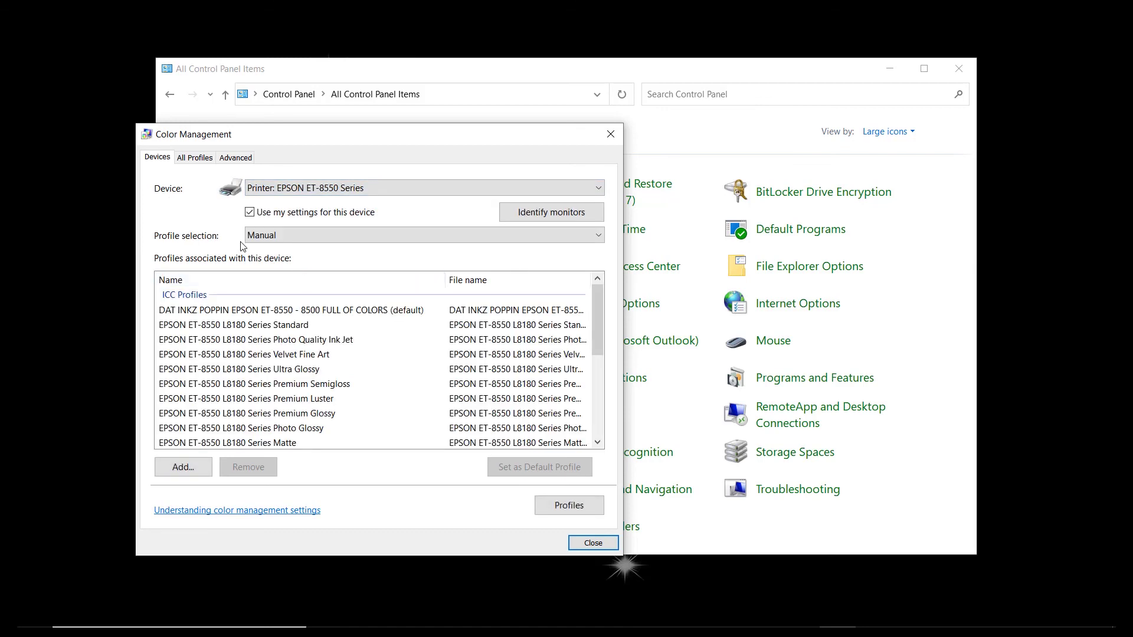
Set the printer's profile selection to Automatic (Recommended), disable the use of custom settings for this device, and close Color Management.
left_click(276, 237)
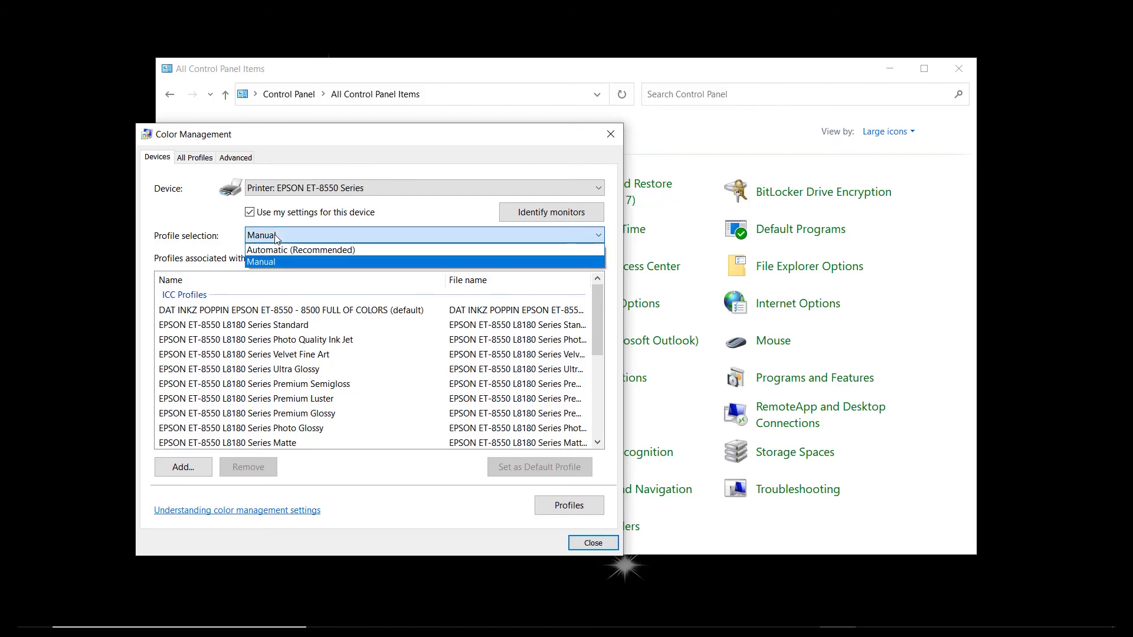
left_click(319, 256)
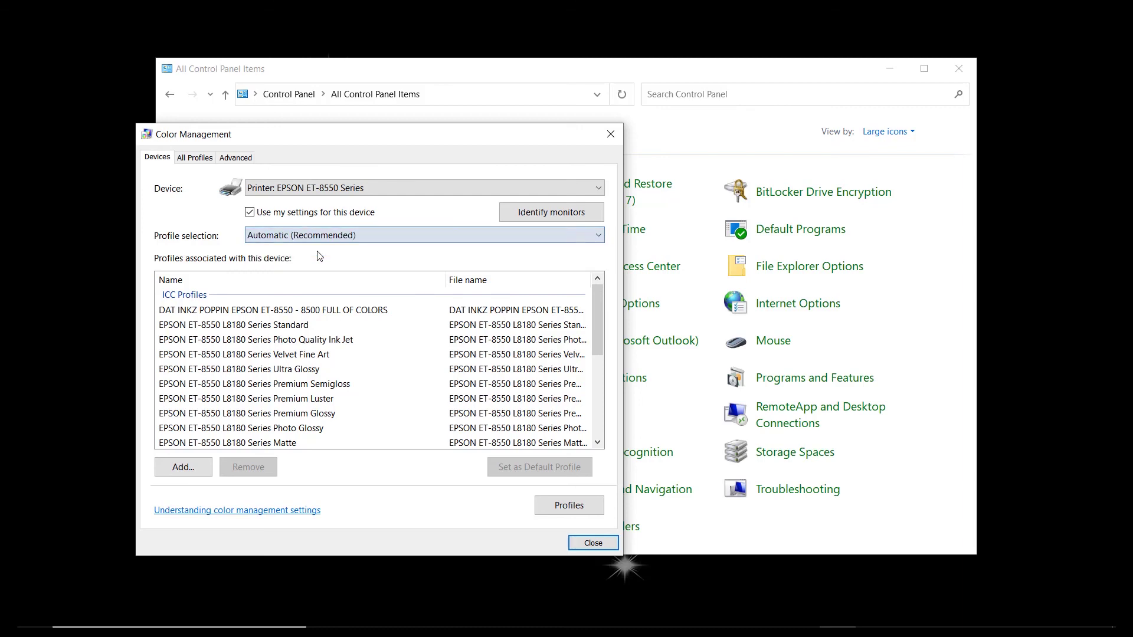
left_click(249, 213)
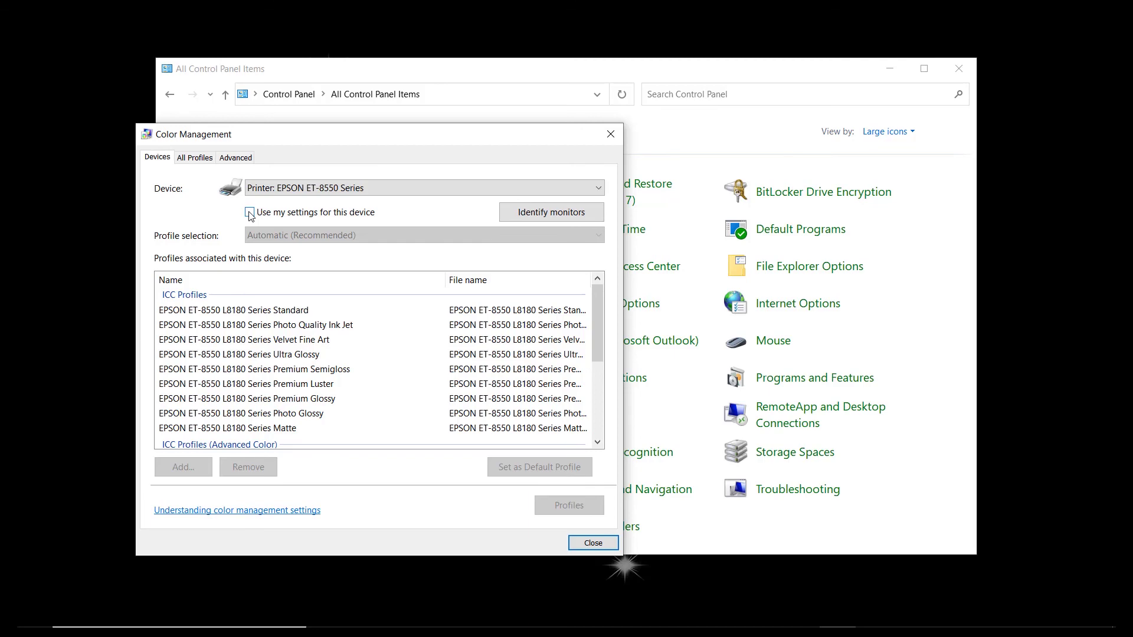
left_click(592, 546)
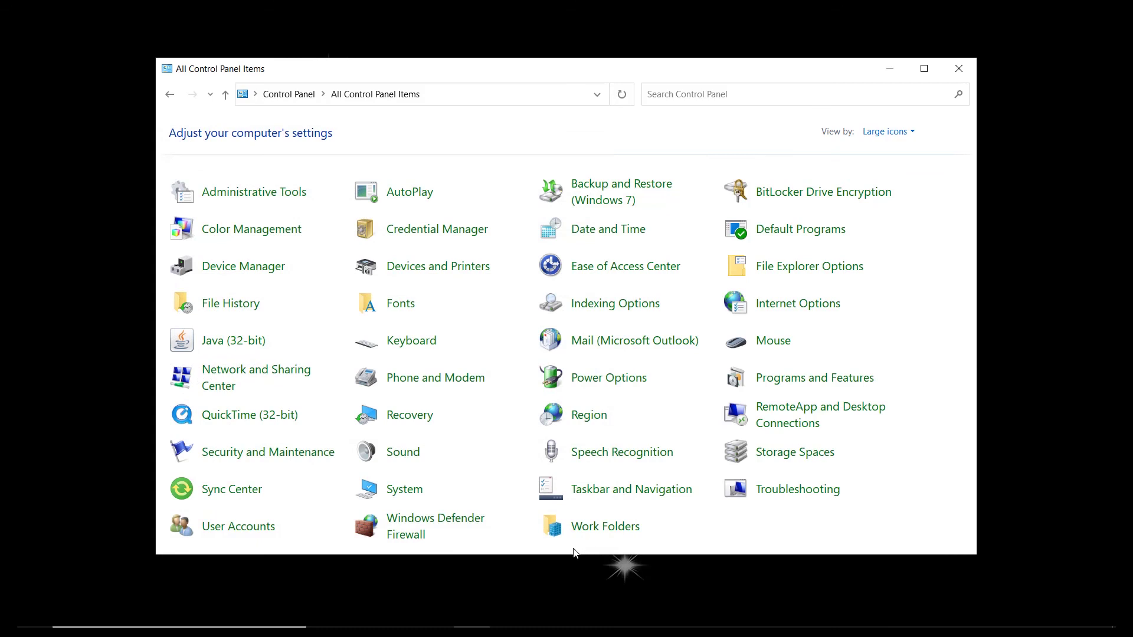